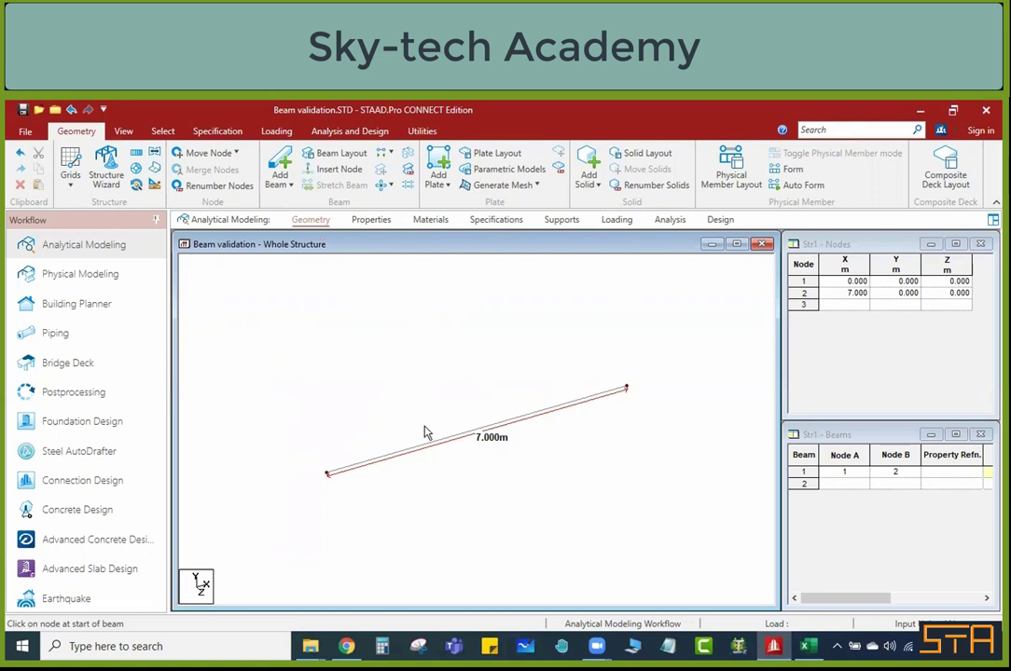
Step: Open the section properties and examine the YD and ZD dimensions in the rectangular section definition
click(370, 226)
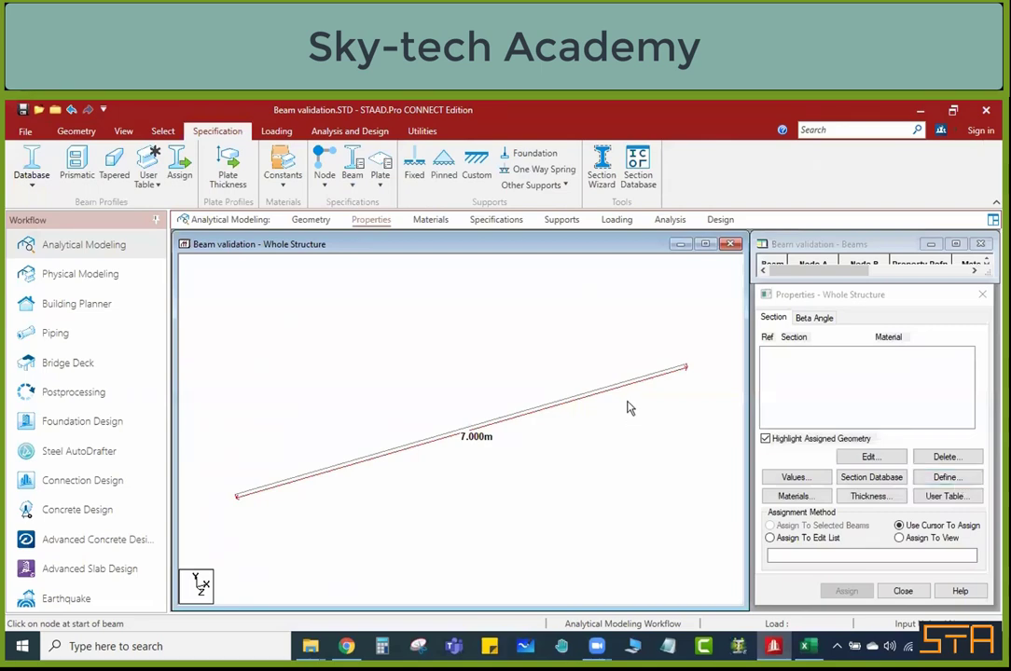
click(933, 487)
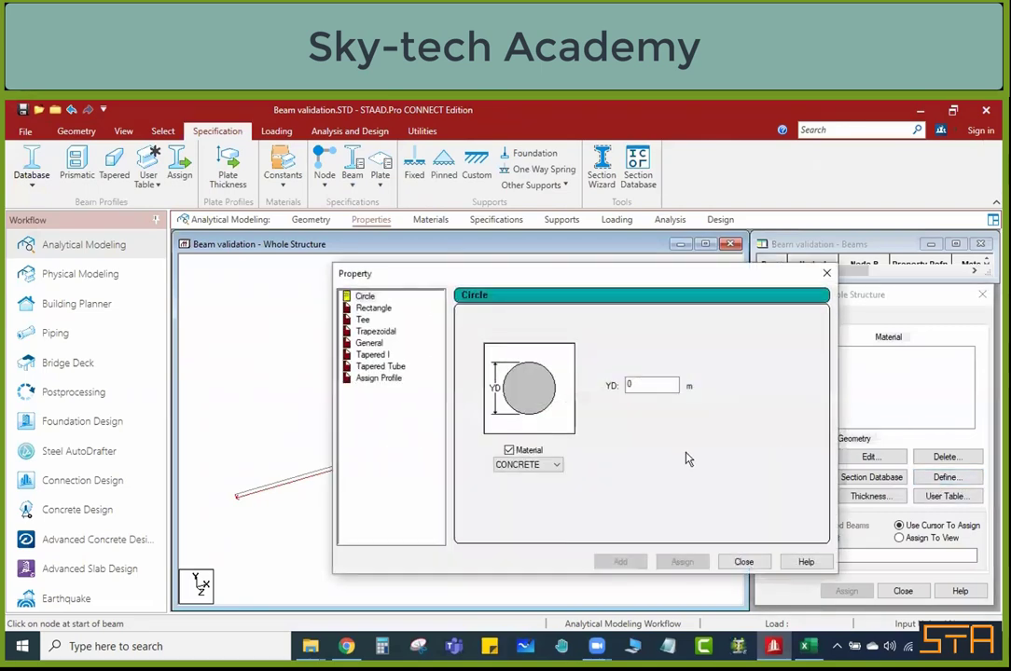
click(373, 309)
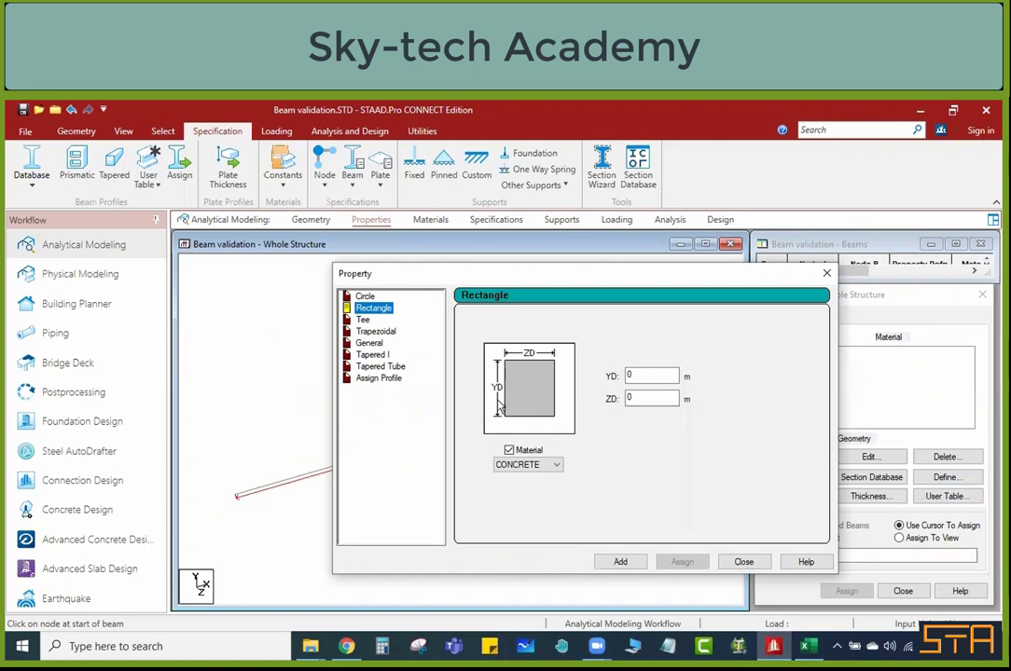
click(826, 273)
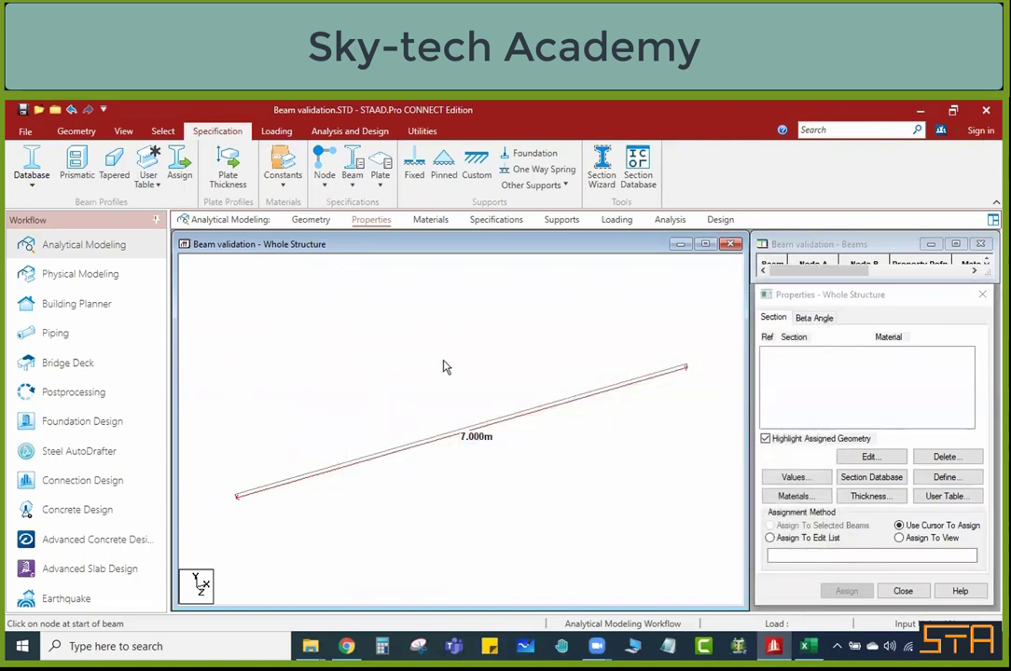
Step: Remove the beam's dimension label and display its local axes at midspan
click(421, 130)
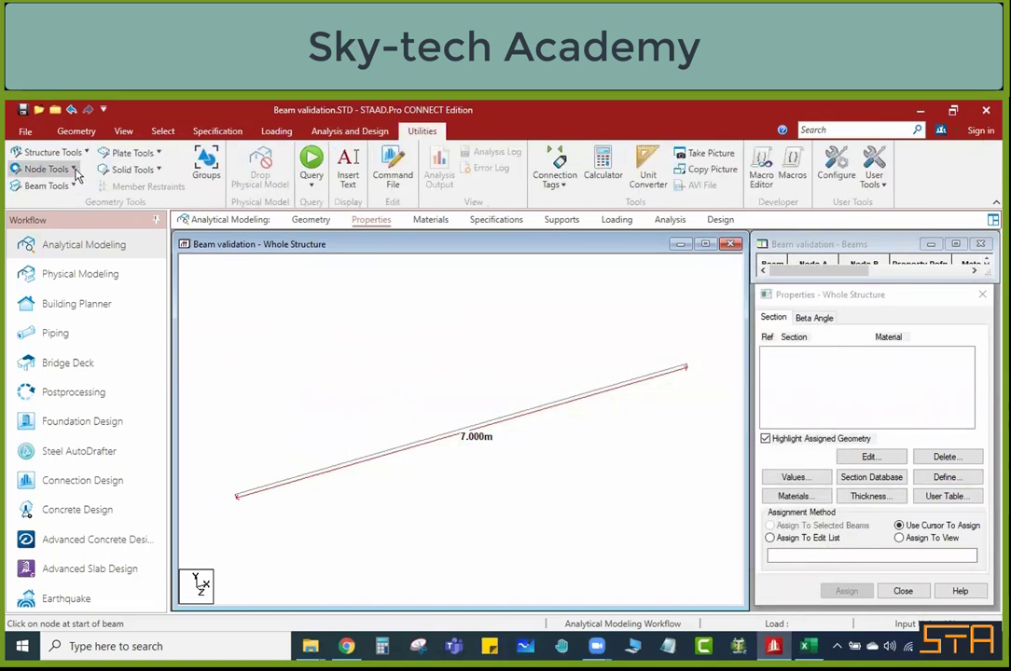
click(44, 169)
click(80, 269)
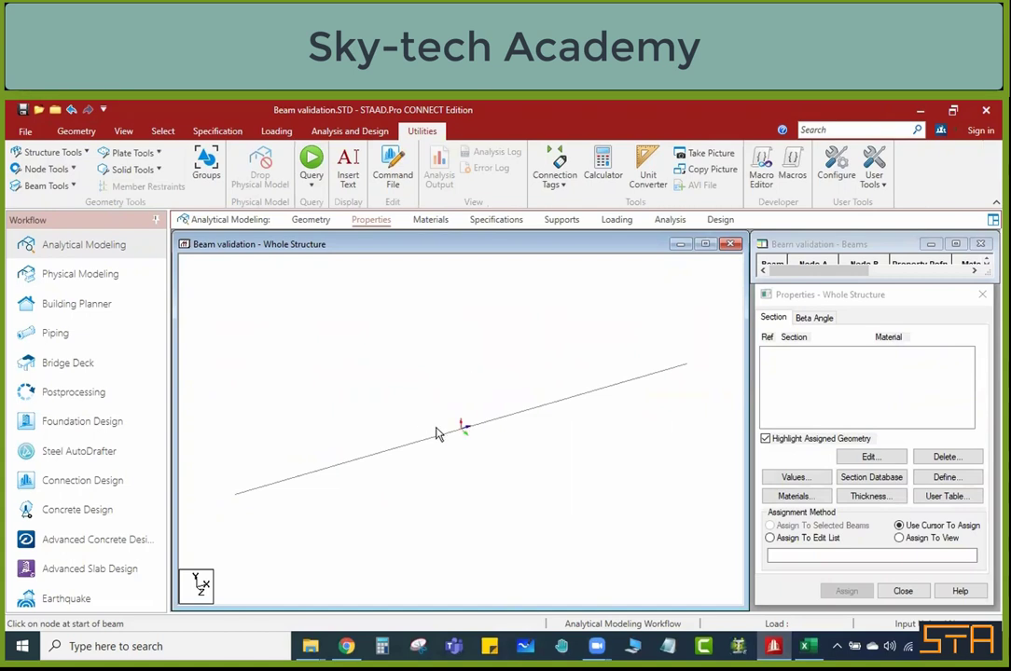
scroll(452, 427, up, 3)
middle_drag(494, 446, 335, 458)
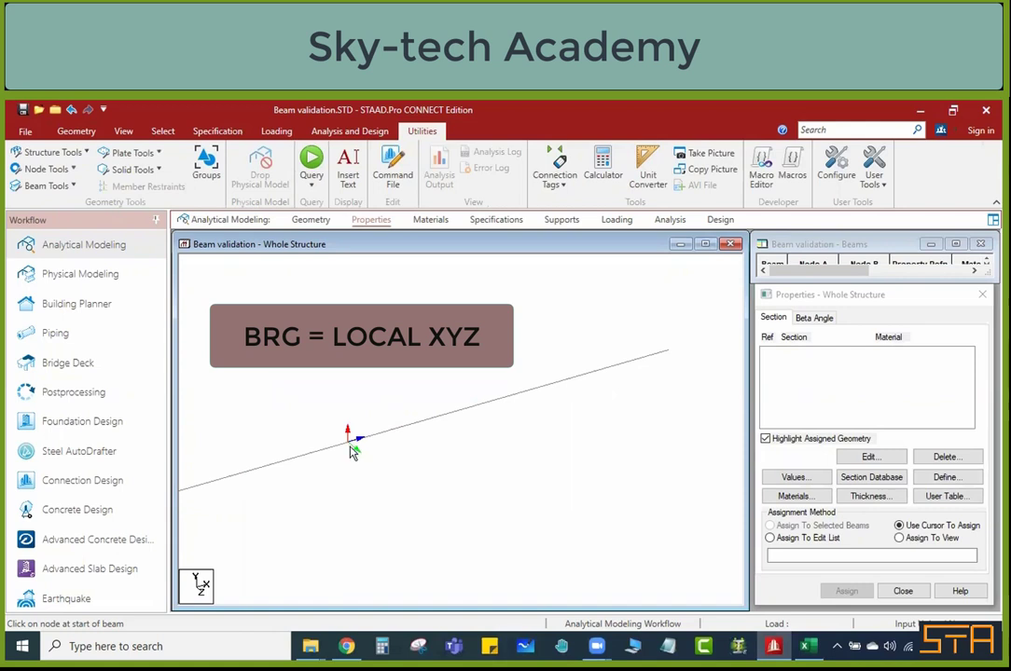
scroll(401, 486, down, 2)
middle_drag(346, 444, 410, 415)
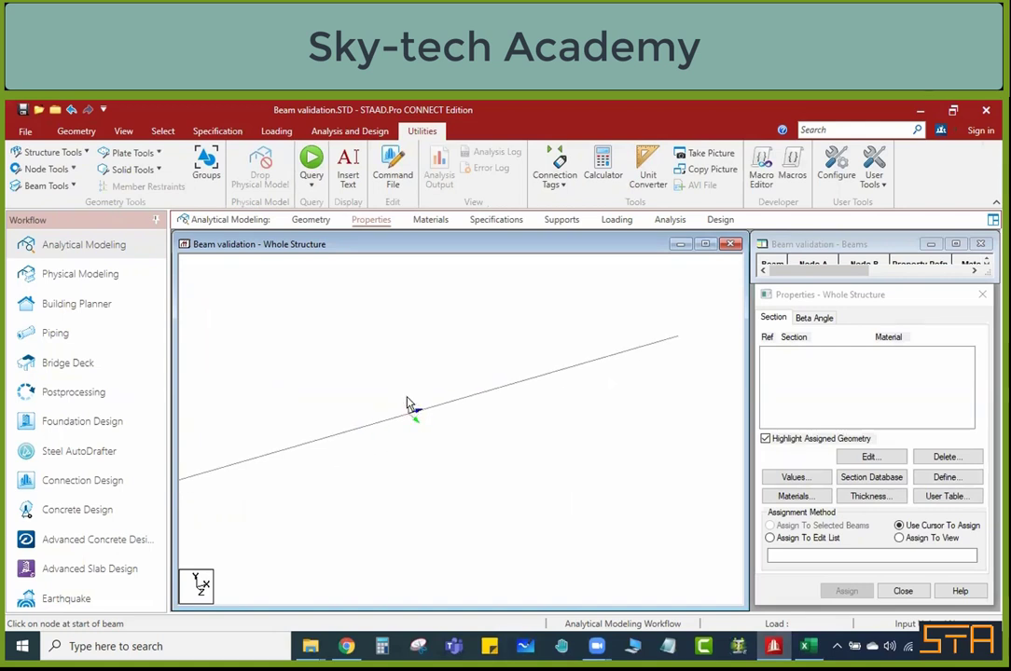
scroll(393, 373, up, 1)
Step: Check the beam size in the Excel sheet and set up a rectangular CONCRETE section with YD 0.5 m and ZD 0.23 m
click(807, 647)
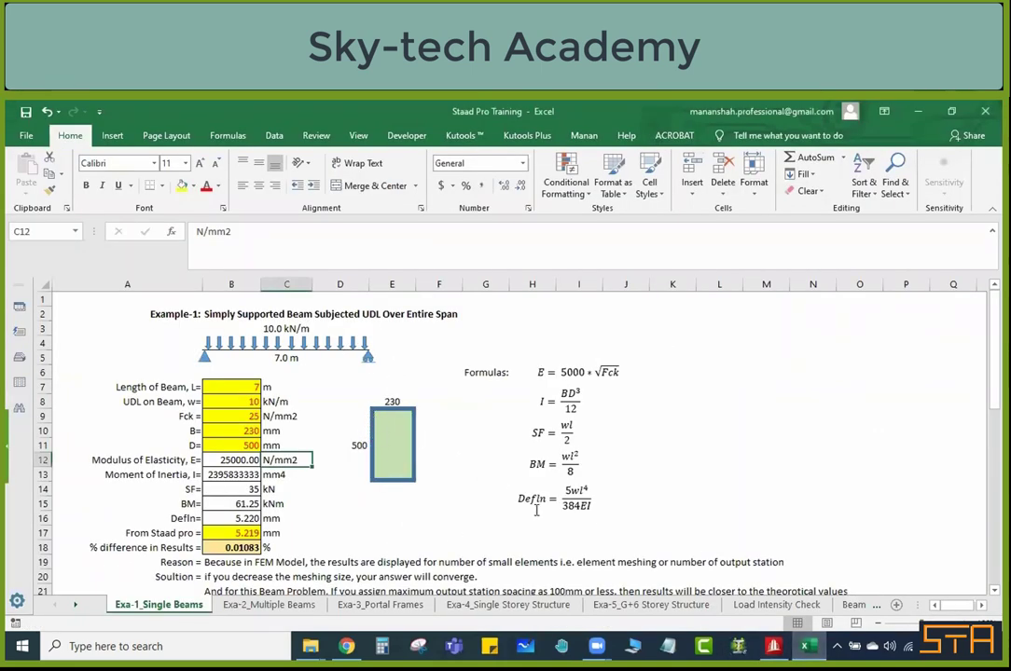
key(alt+Tab)
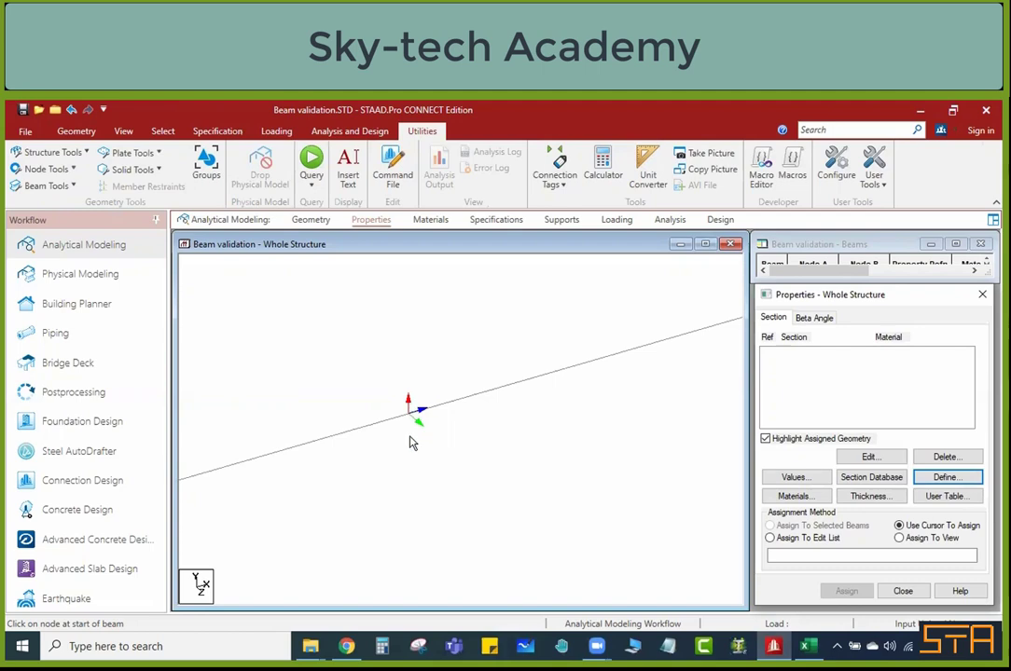
click(944, 478)
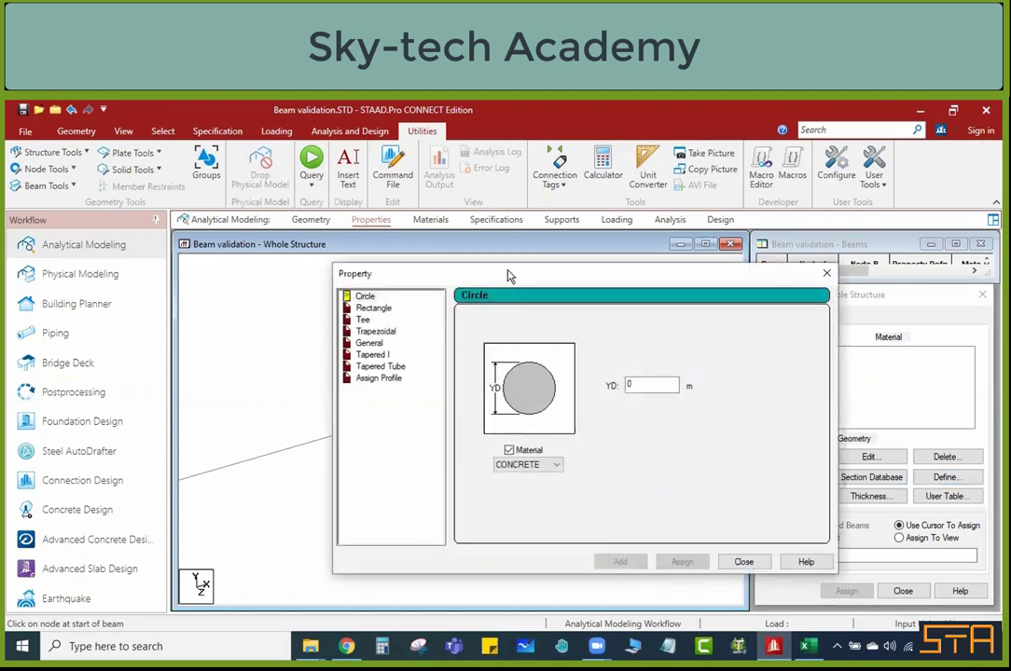
drag(510, 276, 774, 245)
click(642, 277)
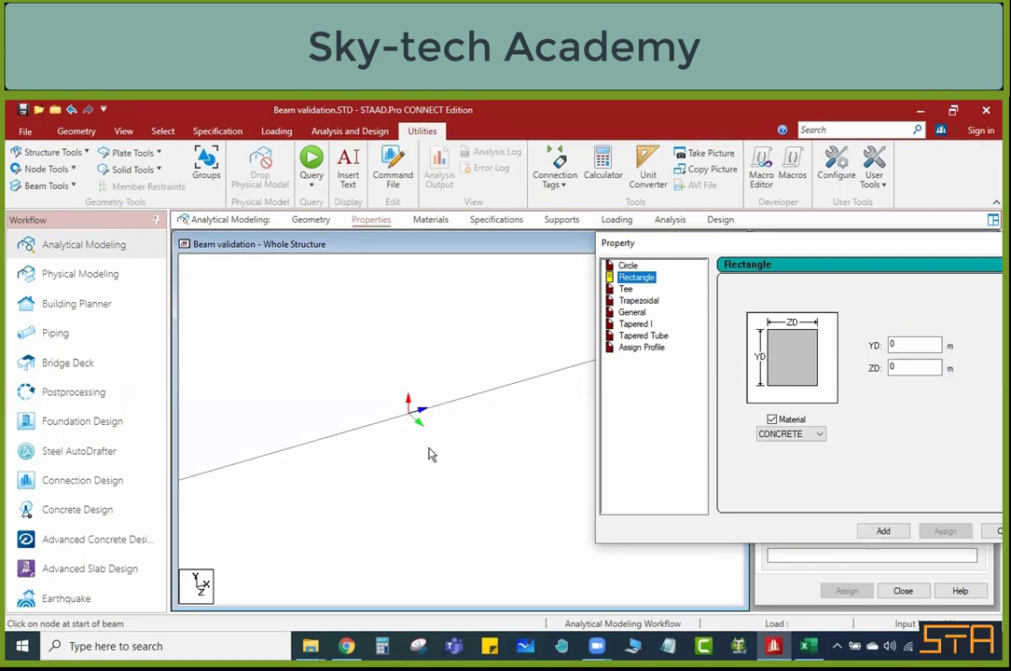
click(907, 344)
text(.5)
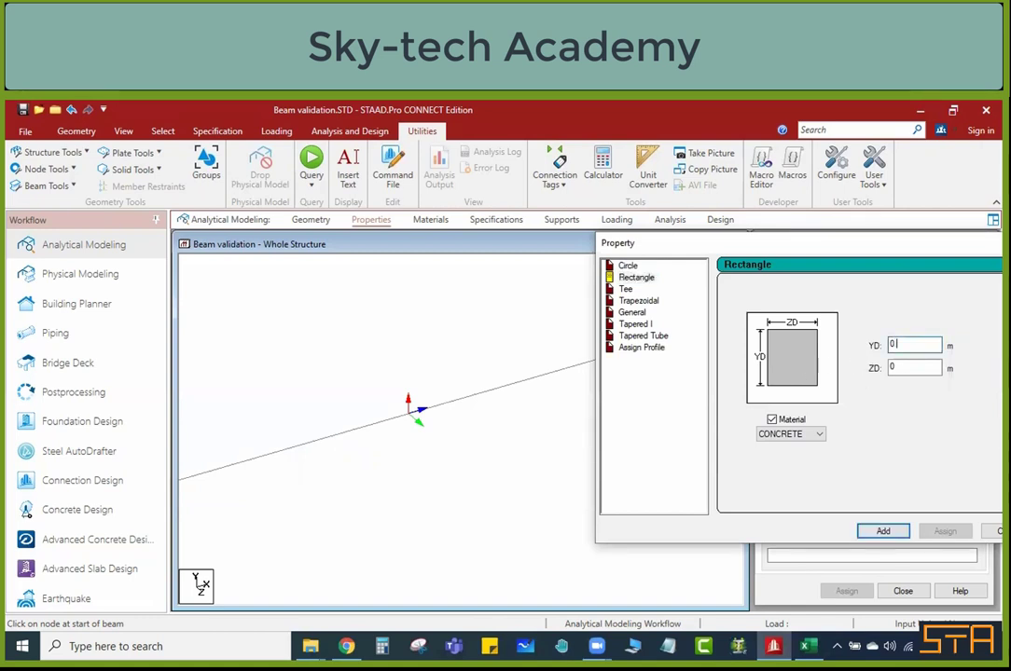
click(900, 369)
text(.25)
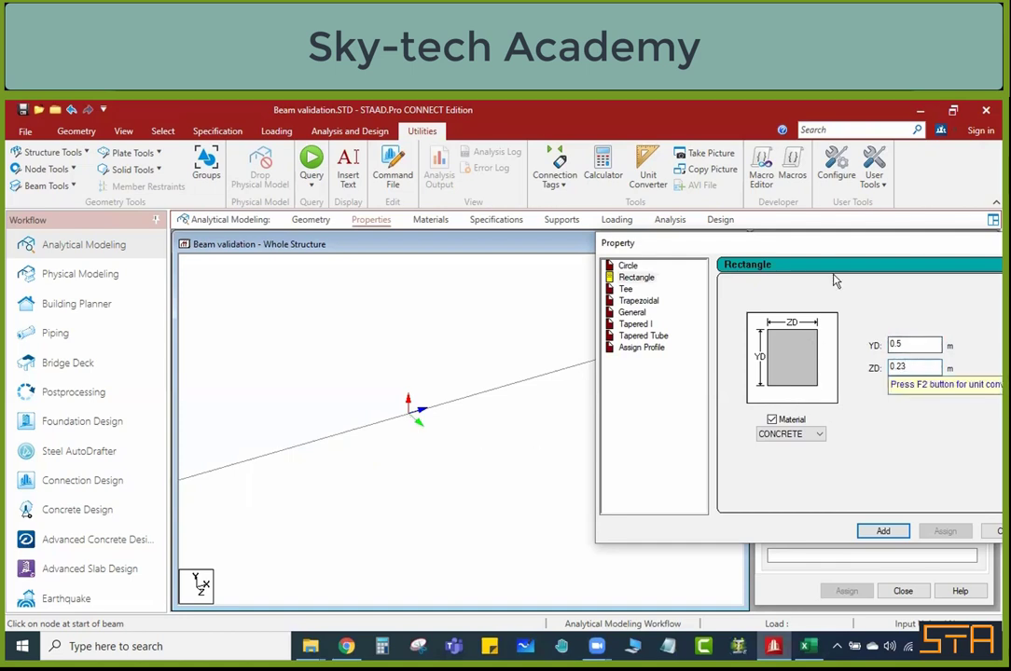
Step: Add the rectangular concrete section to the model and assign it to the whole view
drag(655, 207, 463, 208)
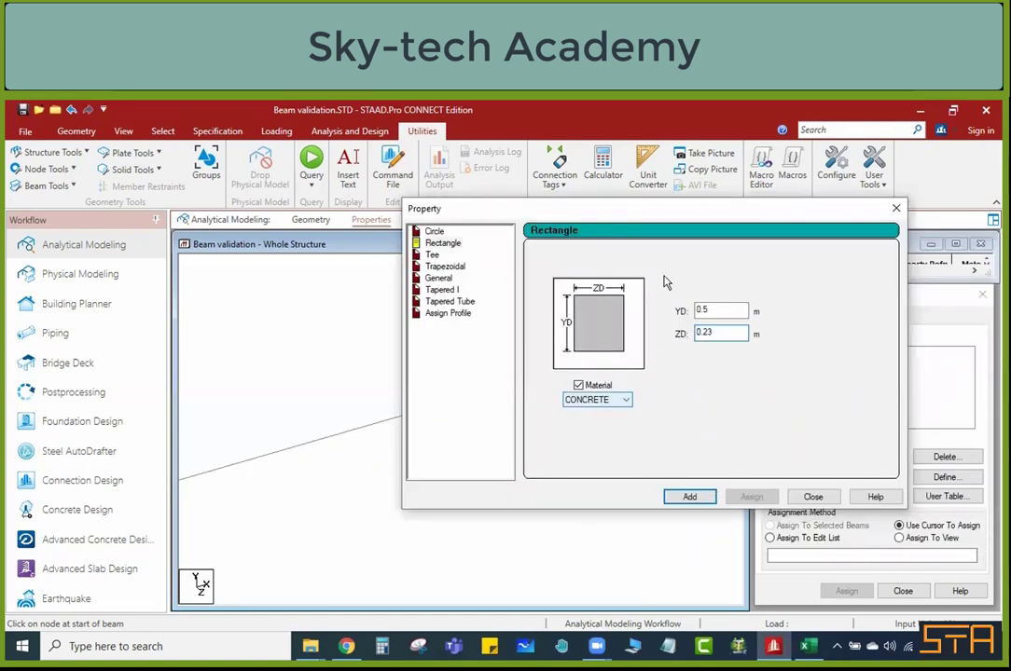
drag(702, 216, 564, 189)
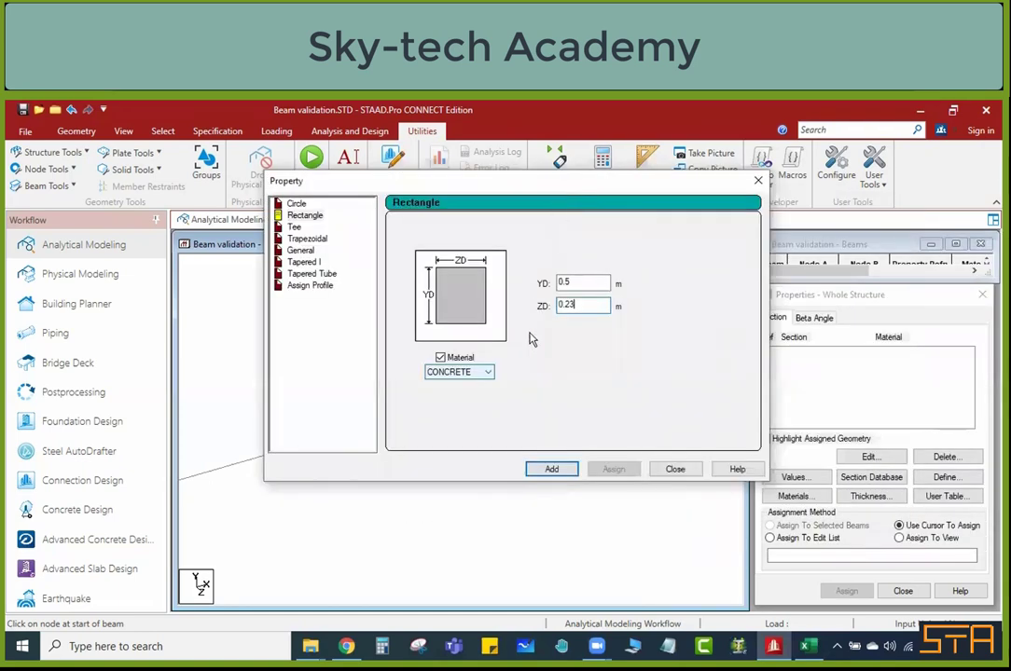
click(553, 470)
click(677, 471)
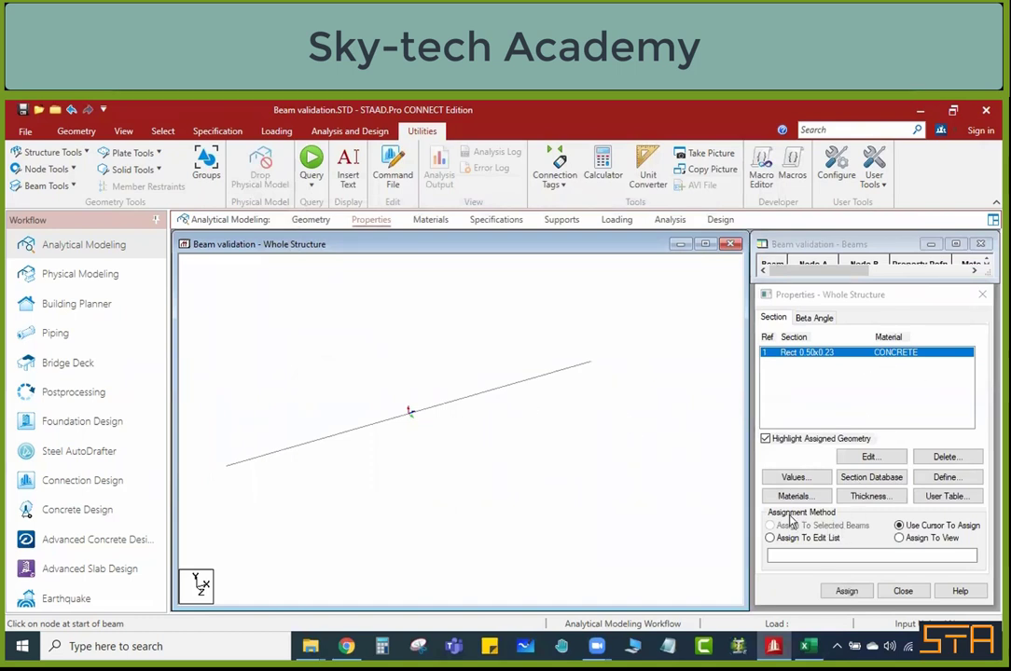
click(928, 539)
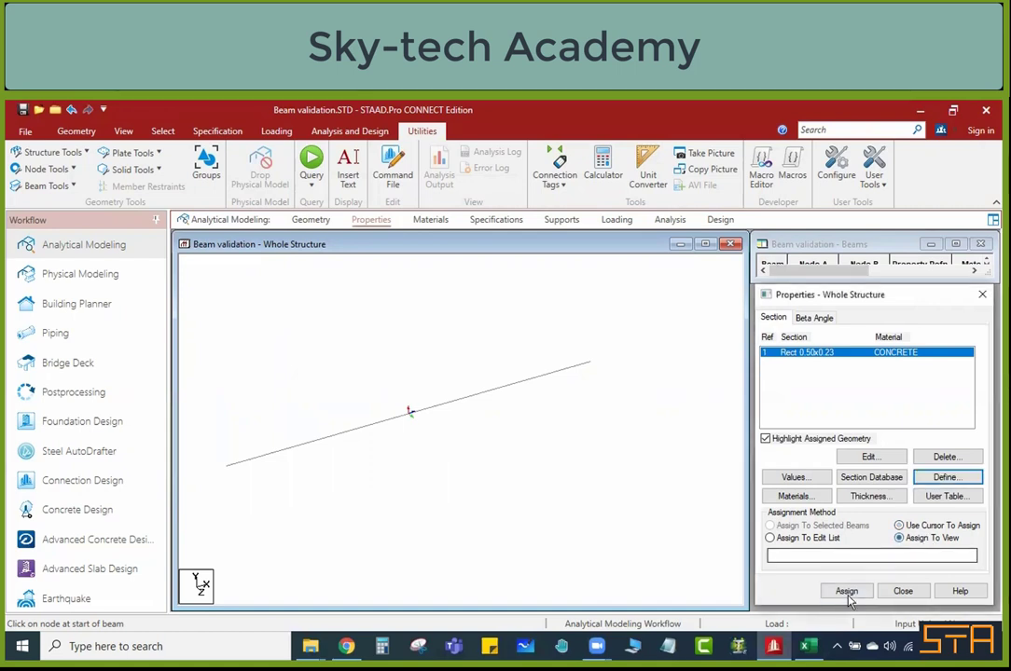
click(846, 591)
click(895, 482)
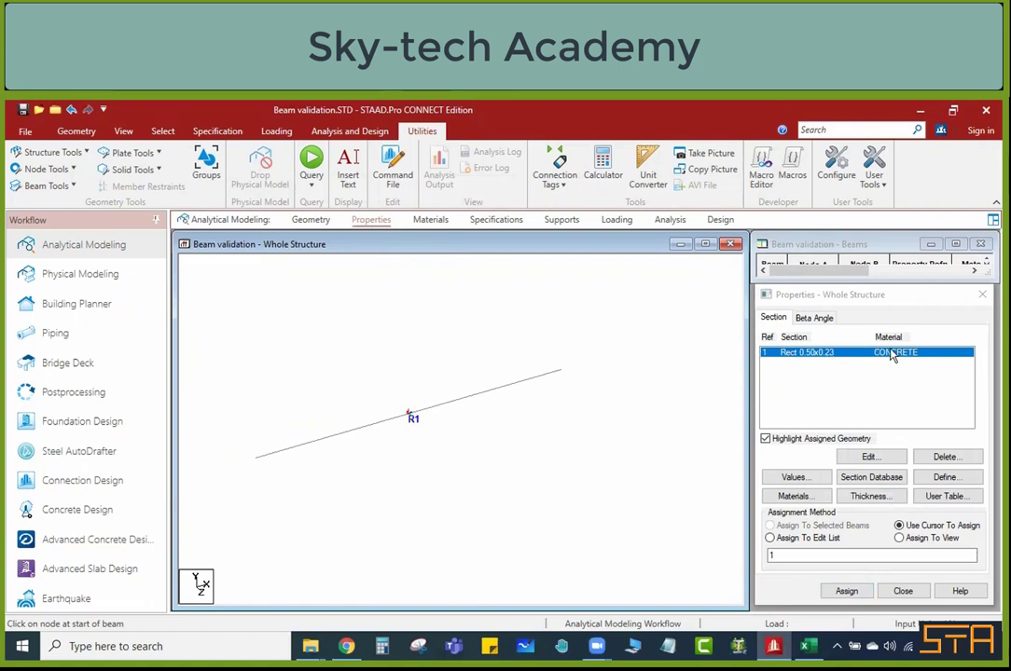
Step: Open the model's command file and rename the isotropic CONCRETE material to M25
click(408, 179)
click(491, 448)
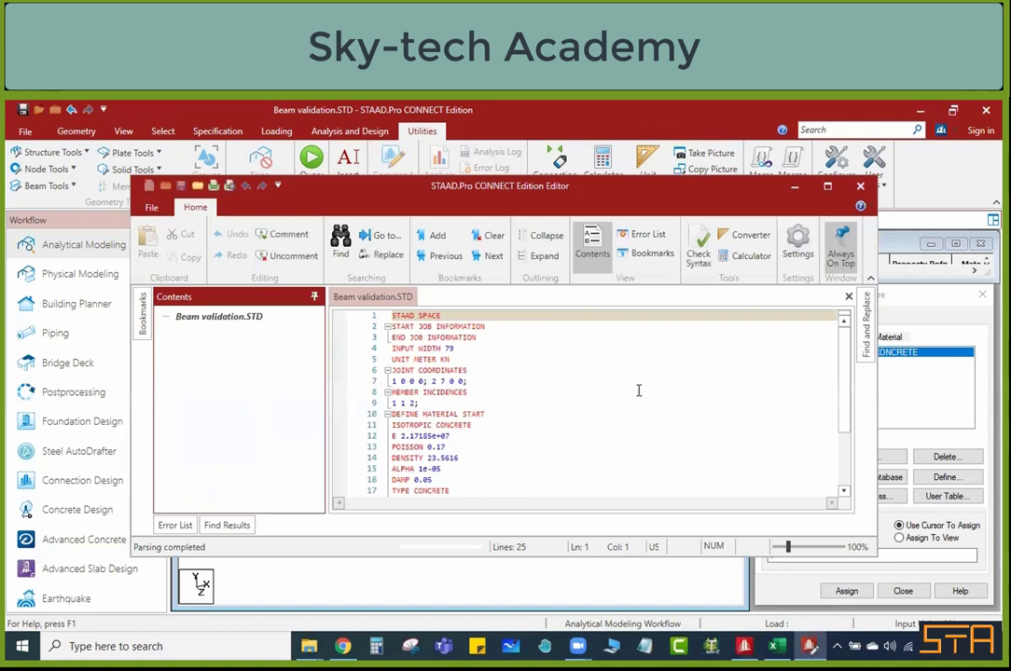
click(828, 187)
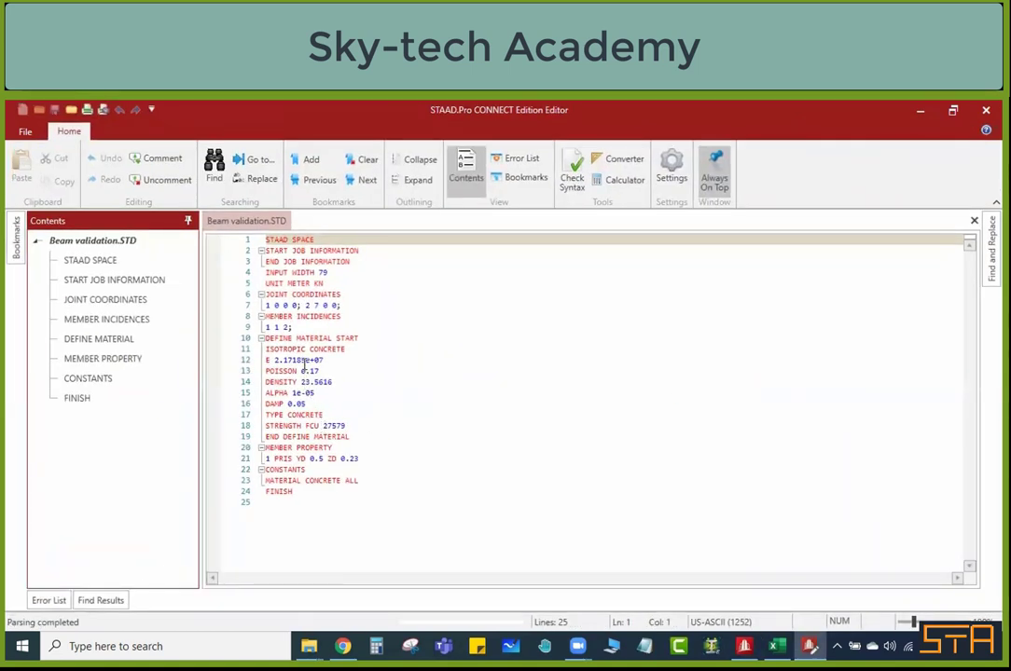
drag(347, 348, 310, 348)
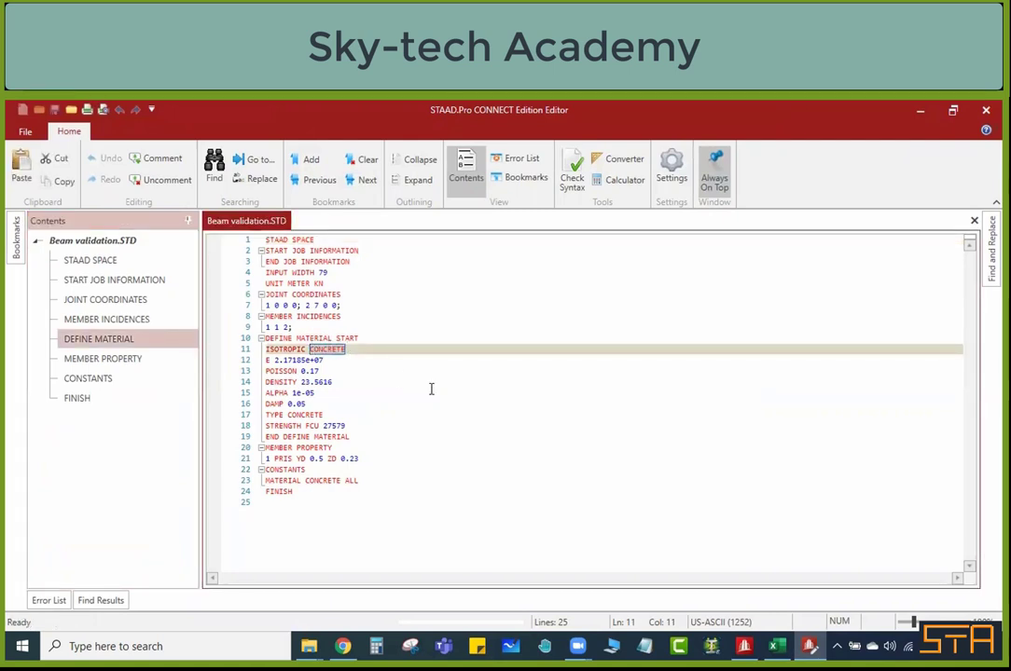
text(M25)
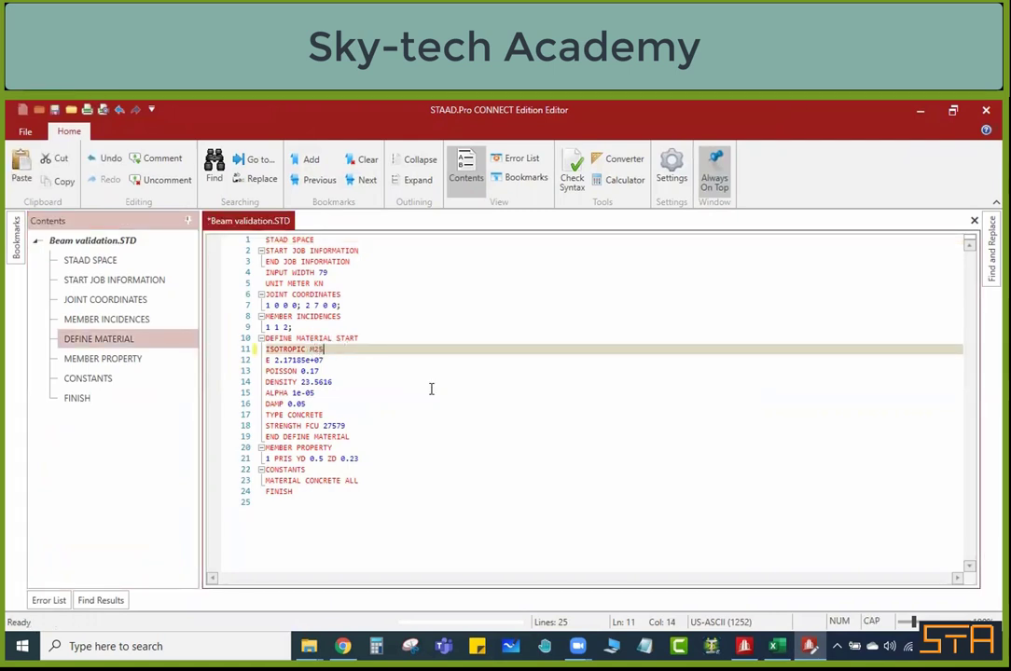
Step: Set the M25 material's E to 2.5e+07 and density to 25, then save and close the command file
drag(308, 360, 288, 360)
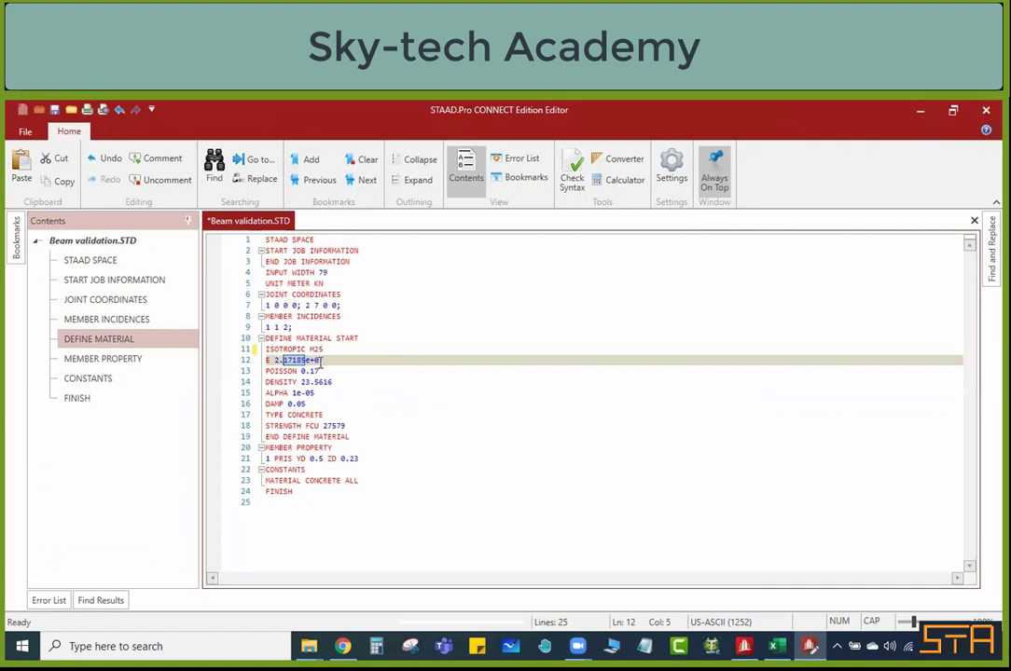
text(5)
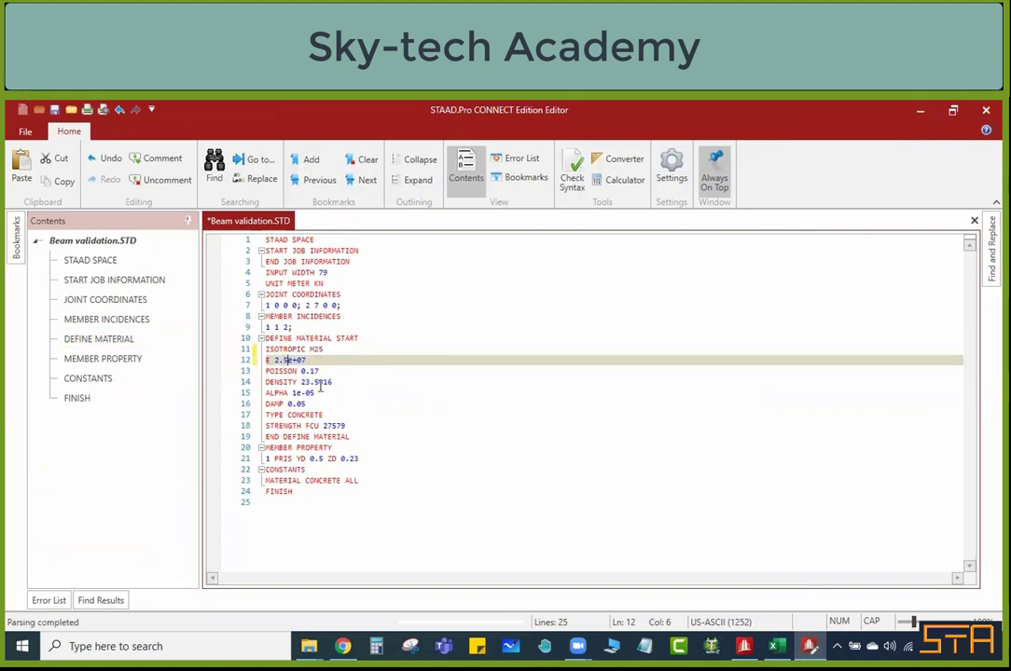
drag(318, 383, 333, 383)
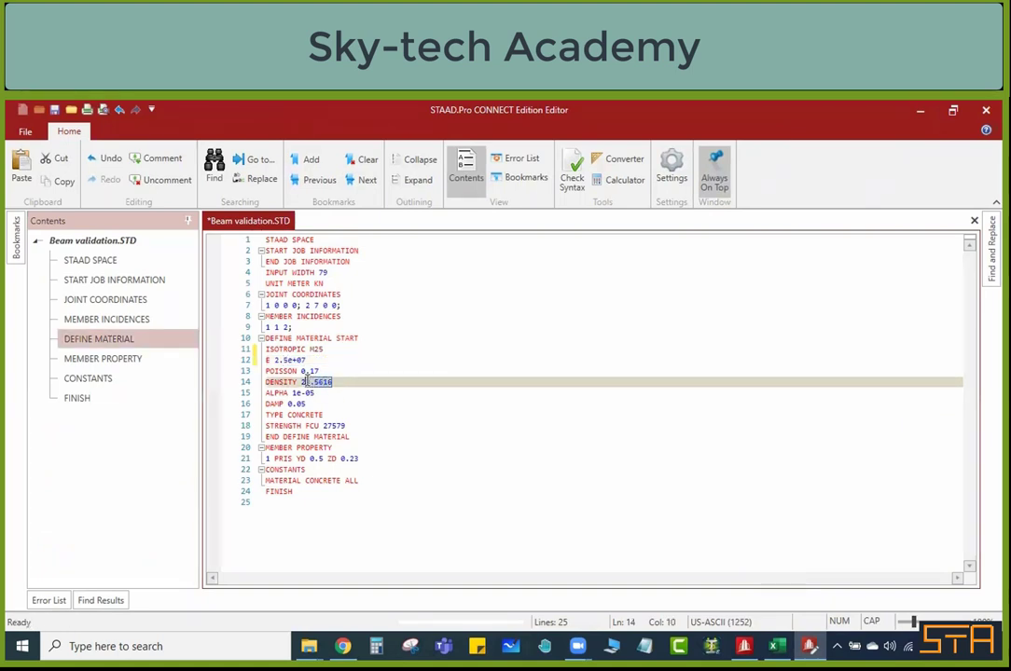
text(5)
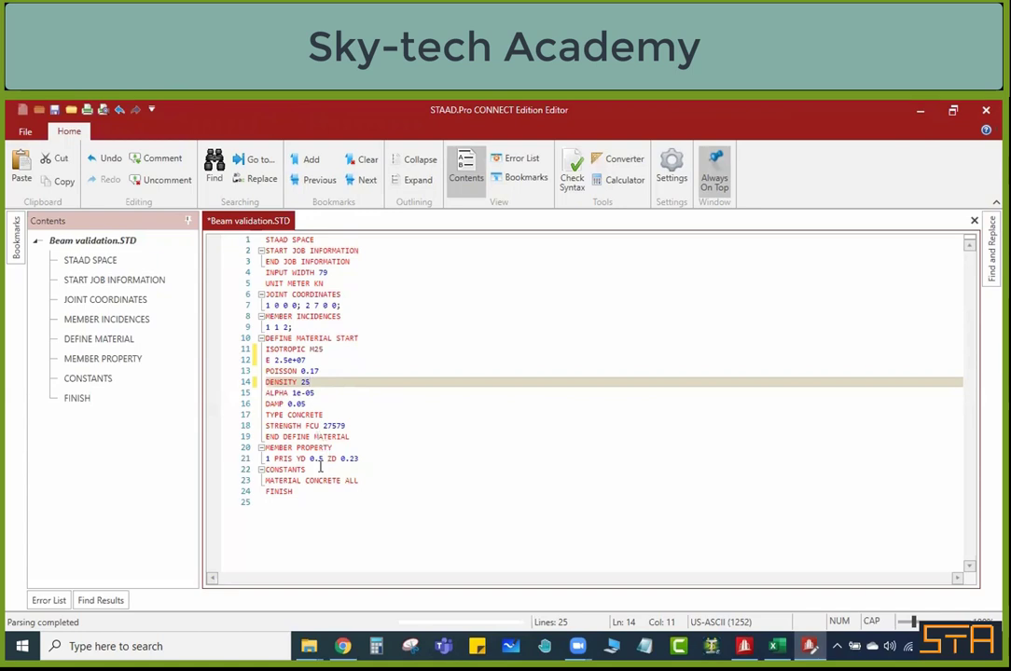
key(ctrl+s)
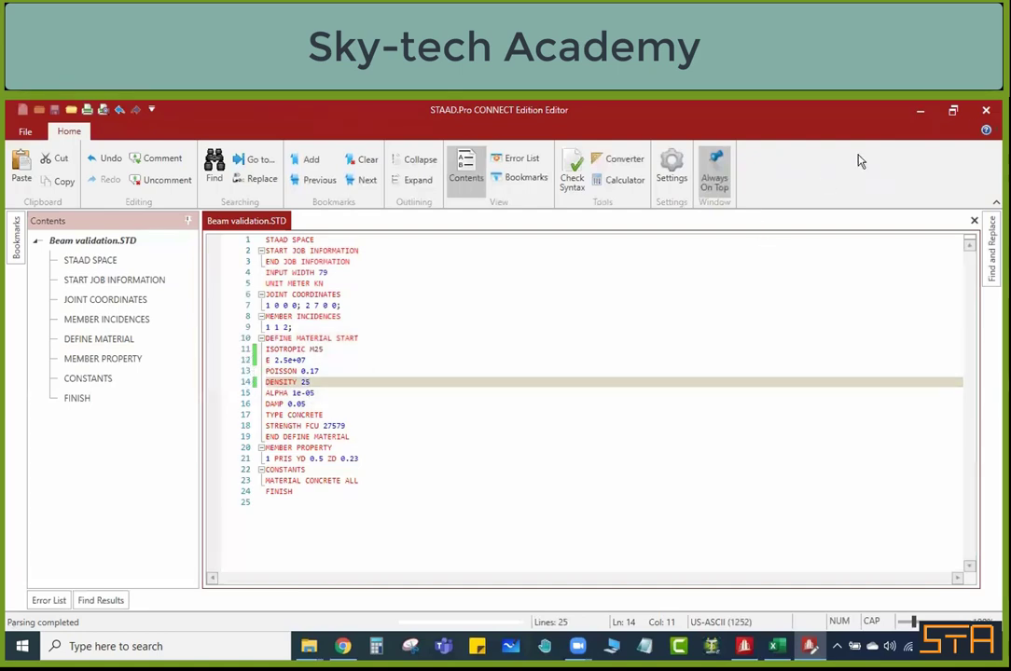
click(986, 110)
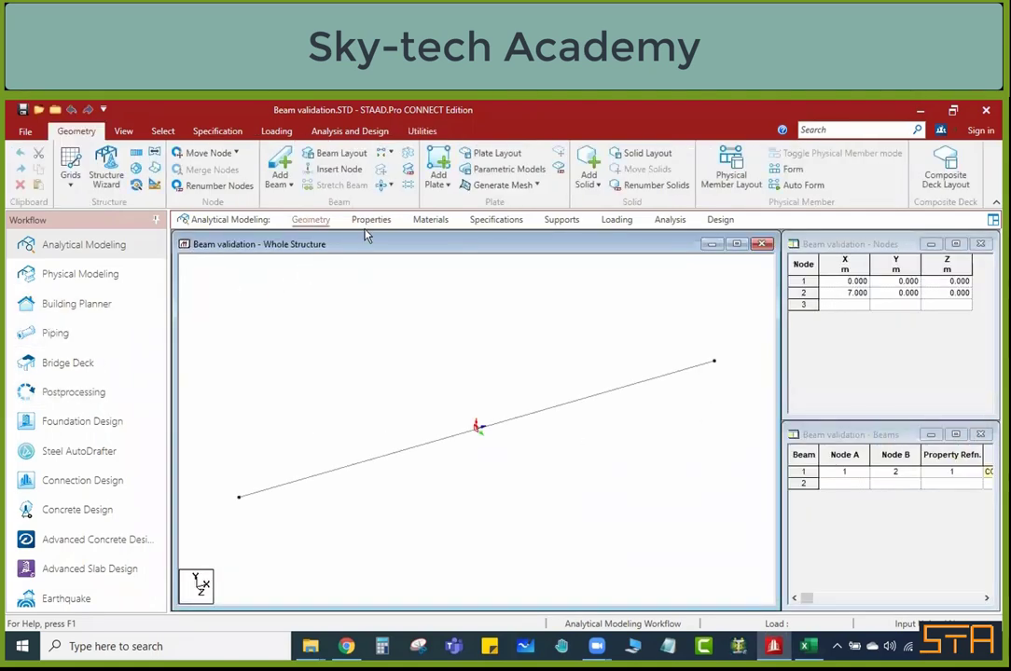
Step: Change the member material constant in the command file from CONCRETE to M25 for all members, then save and close the file
click(370, 220)
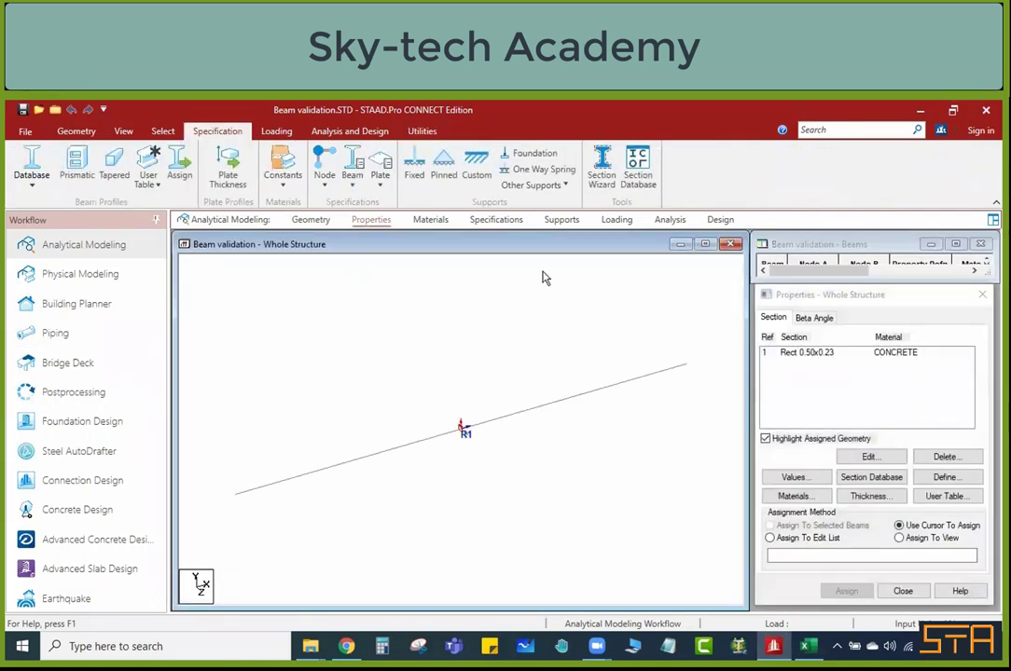
click(804, 400)
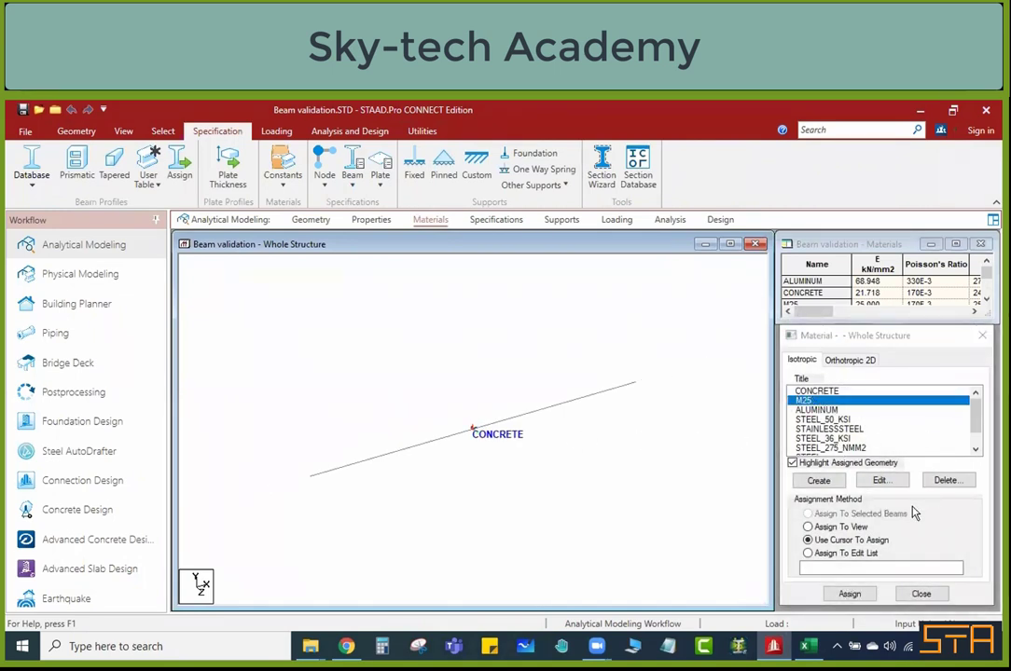
click(421, 130)
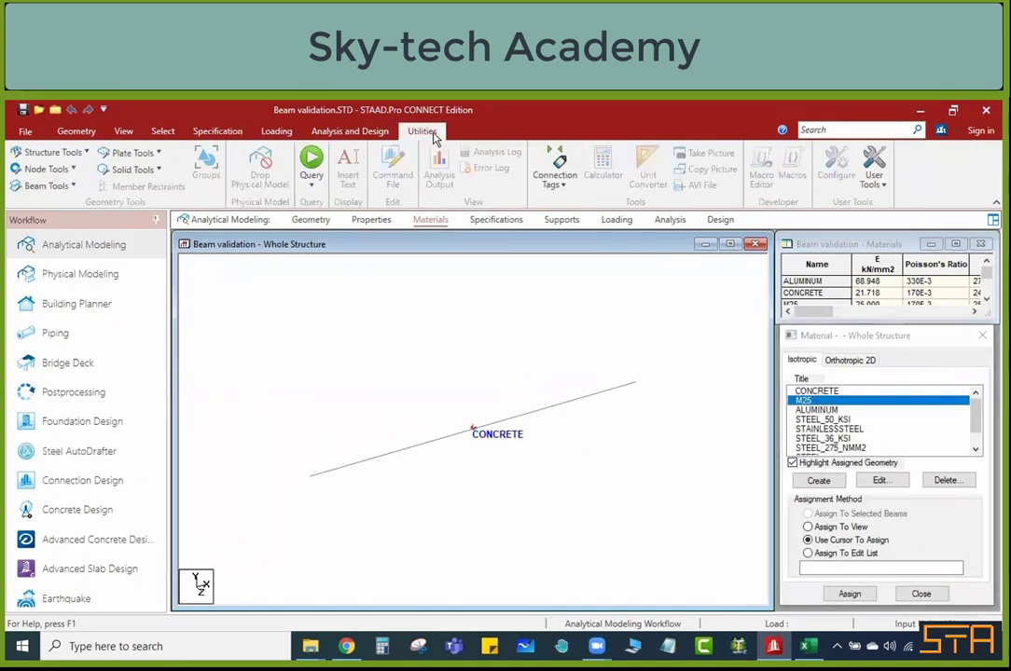
click(412, 186)
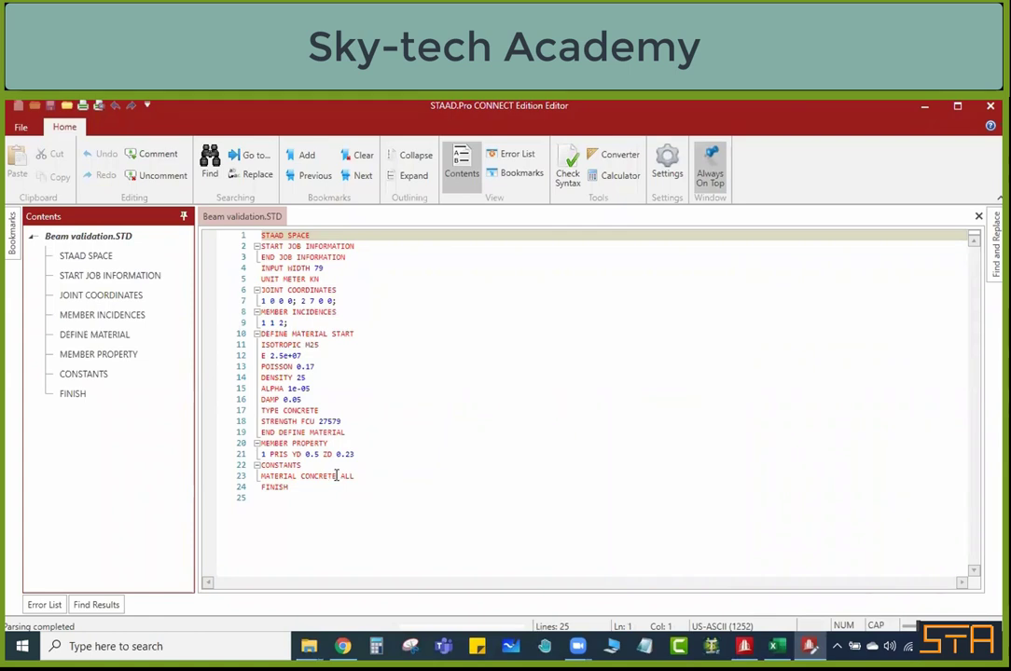
drag(335, 477, 311, 476)
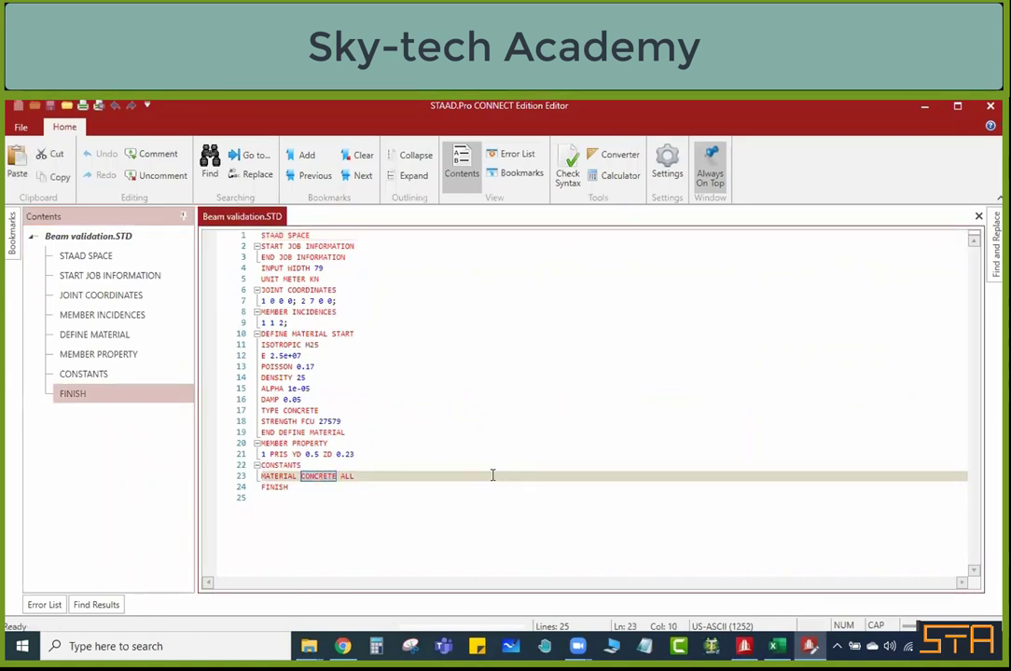
text(M25)
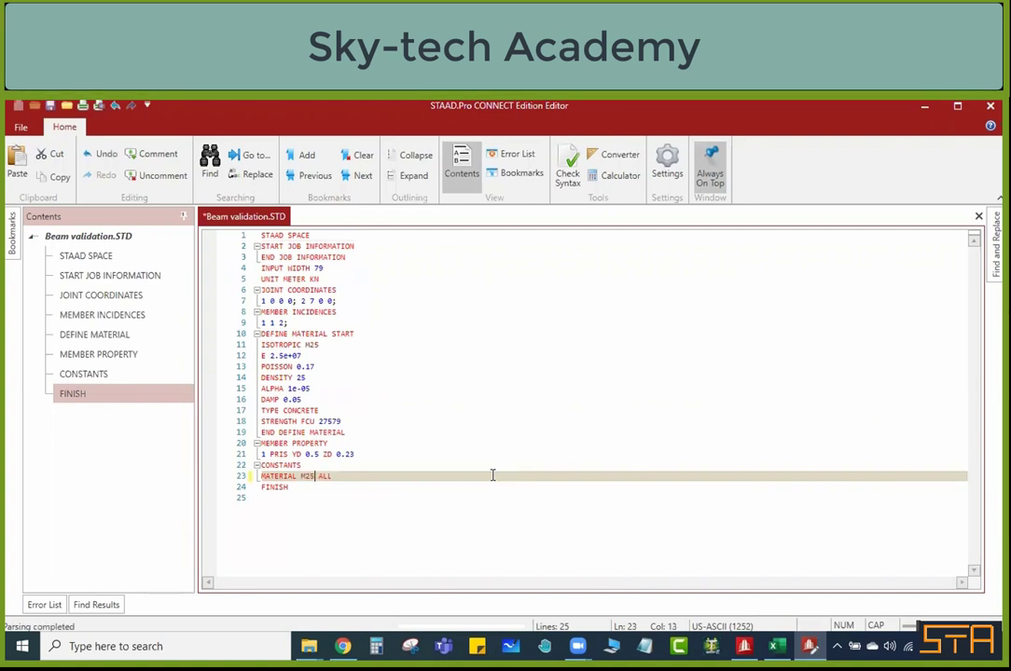
key(ctrl+s)
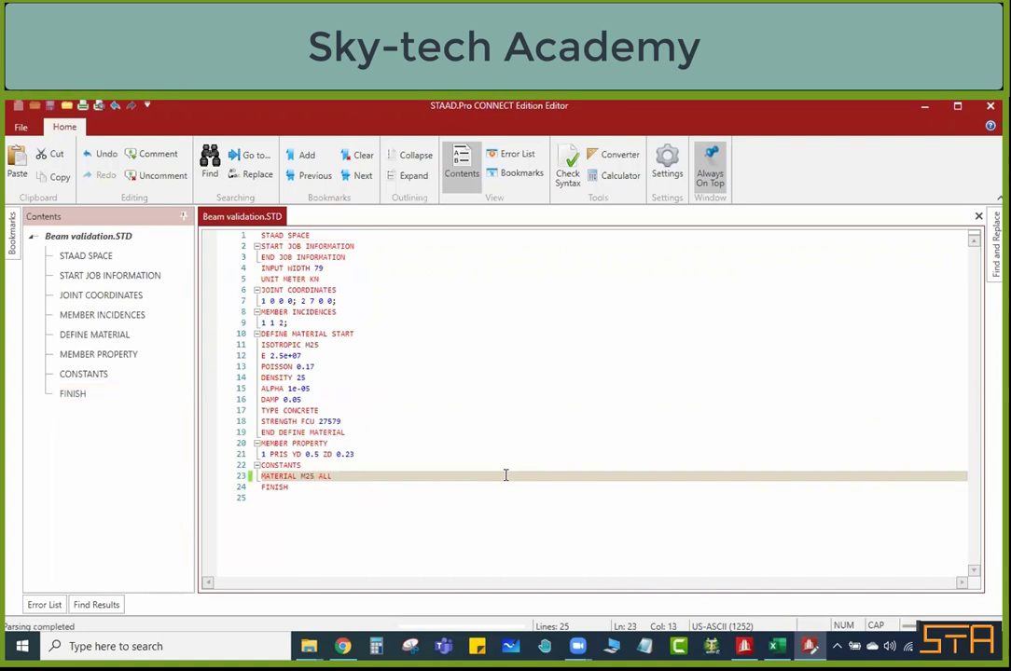
click(990, 106)
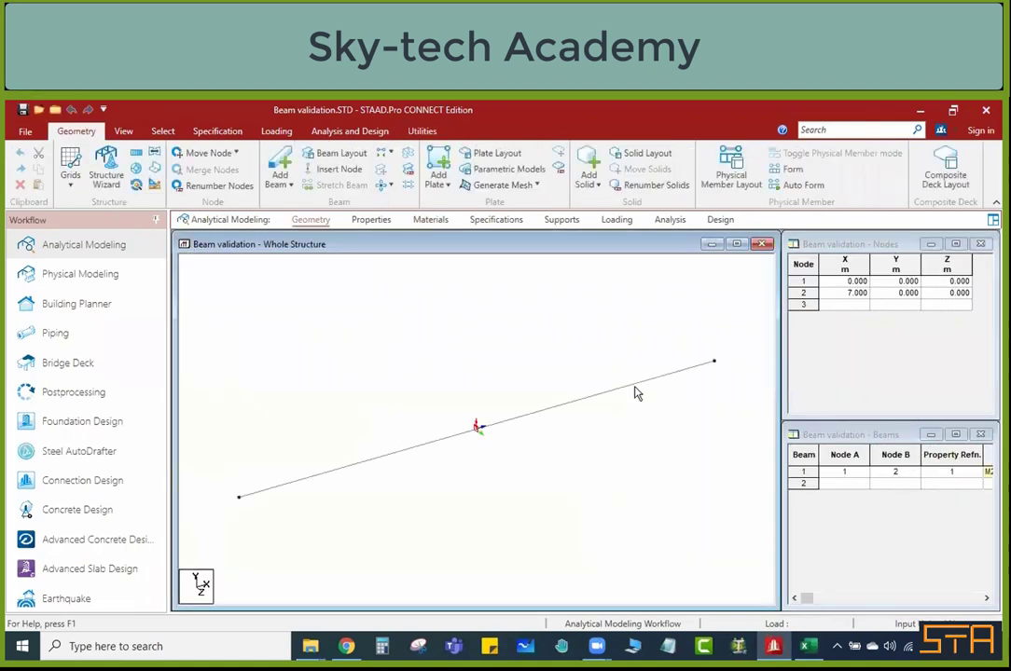
Step: Check the material of the Rect 0.50x0.23 section and highlight the beam it is assigned to
click(379, 221)
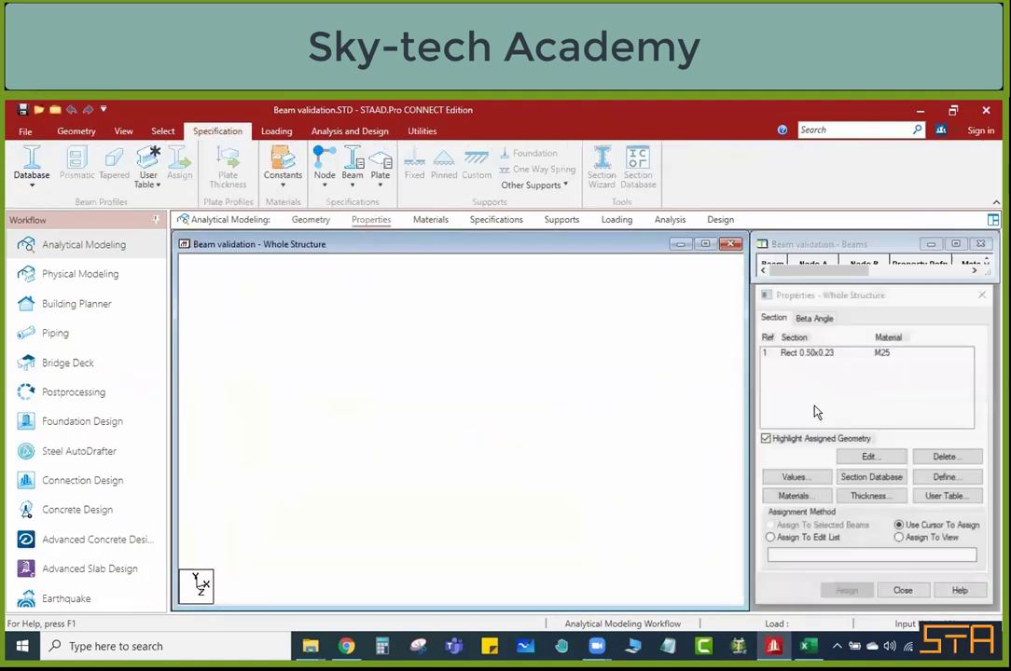
click(886, 353)
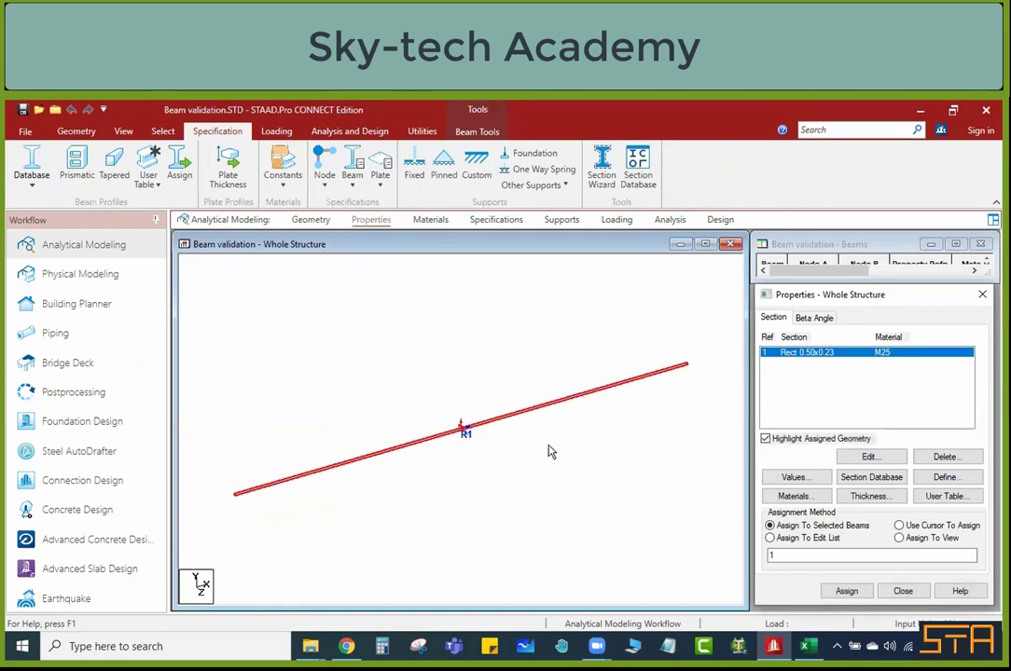
scroll(550, 456, down, 3)
click(532, 428)
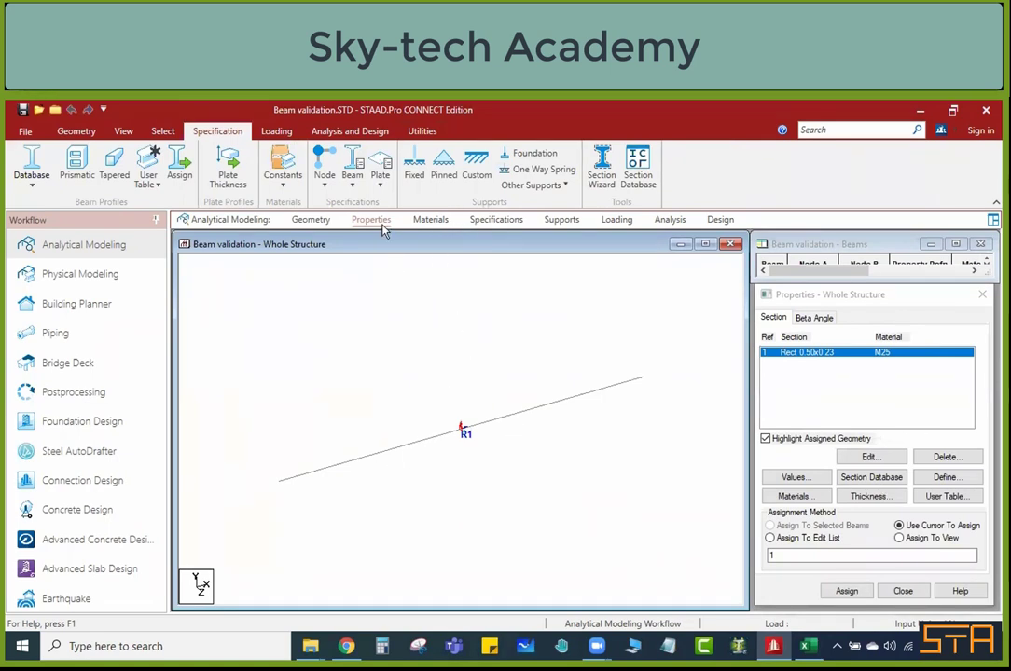
Step: Review the isotropic materials list and highlight the geometry assigned to M25, with the assignment method returned to Use Cursor To Assign
click(432, 221)
click(812, 401)
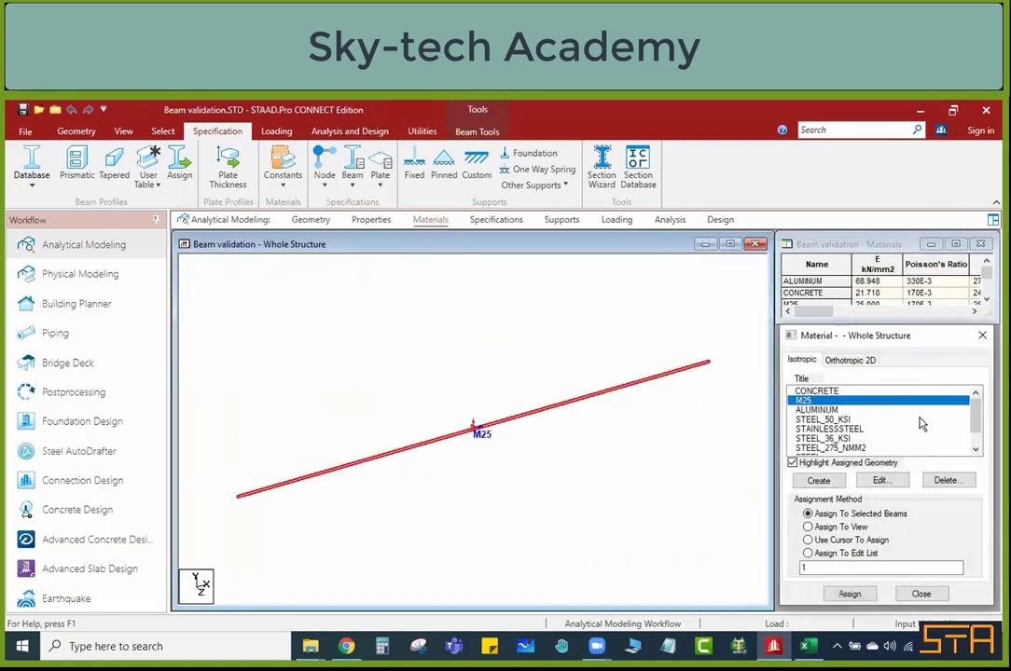
scroll(896, 422, down, 2)
scroll(897, 422, up, 2)
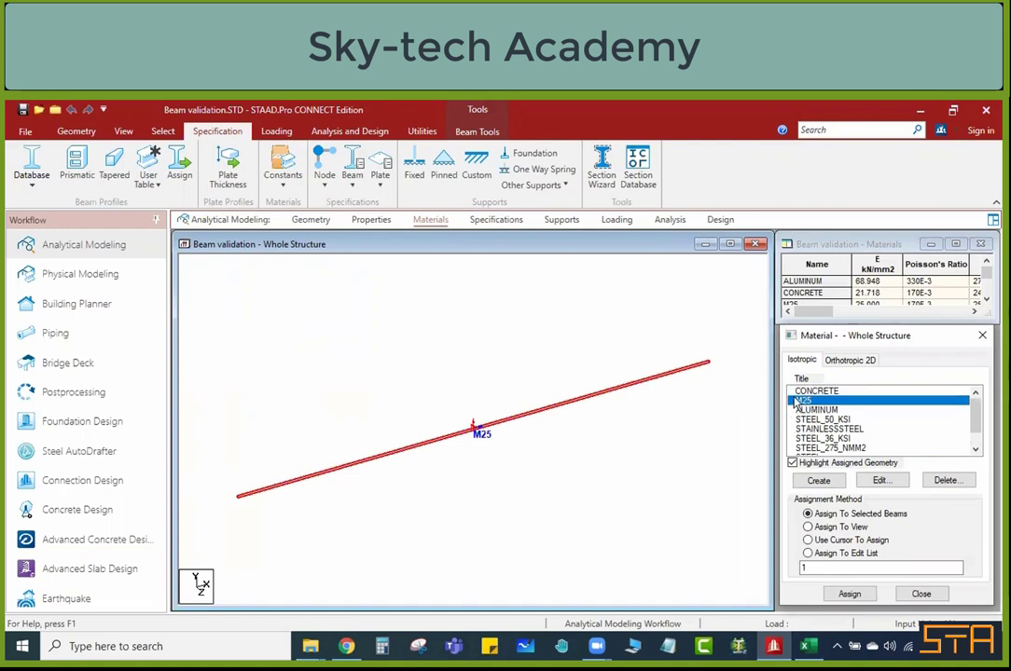
scroll(828, 438, down, 2)
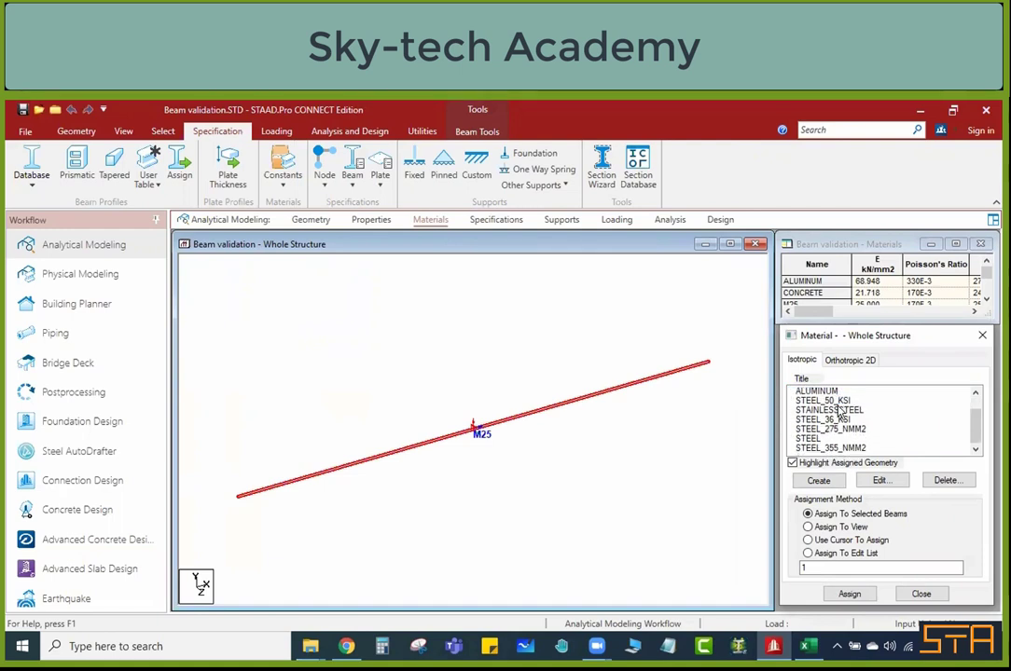
scroll(828, 438, up, 2)
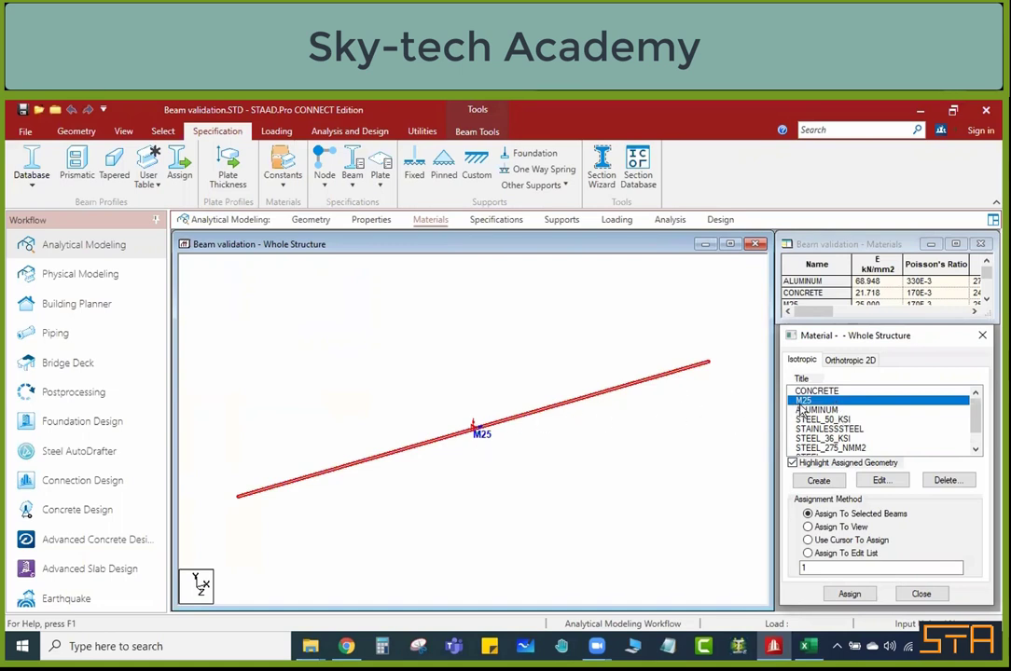
click(807, 540)
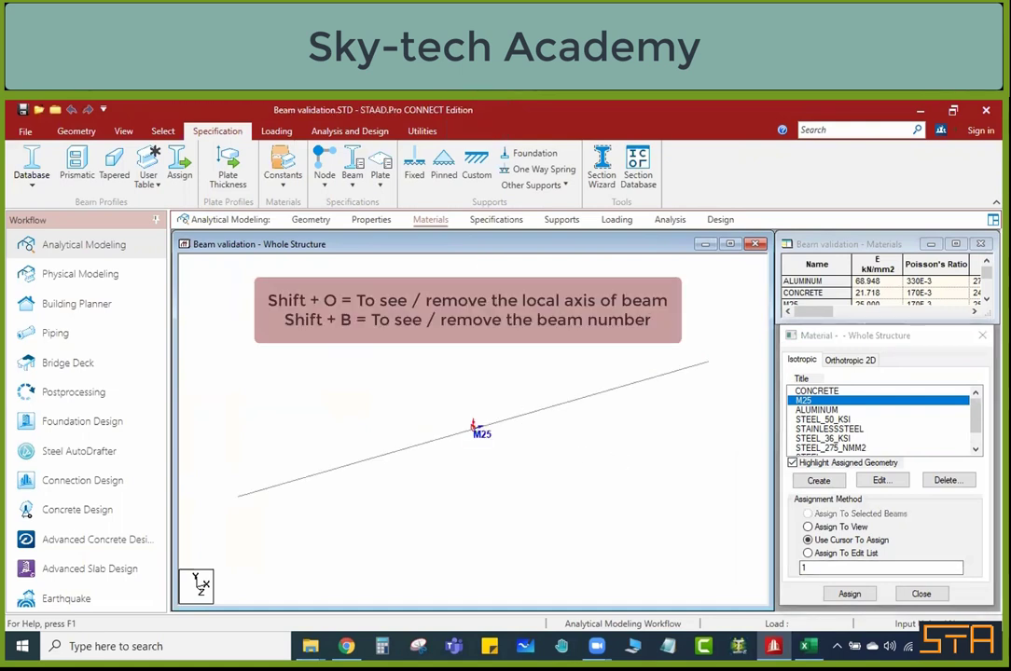
Step: Display the beam number and hide the beam's local axes in the structure view
scroll(481, 466, up, 2)
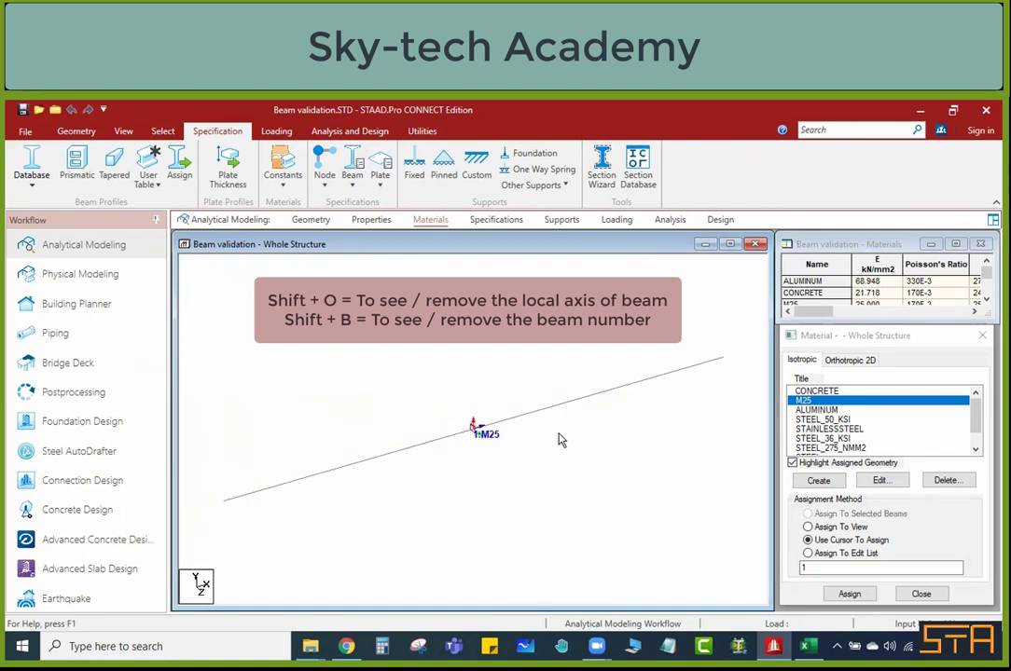
key(shift+o)
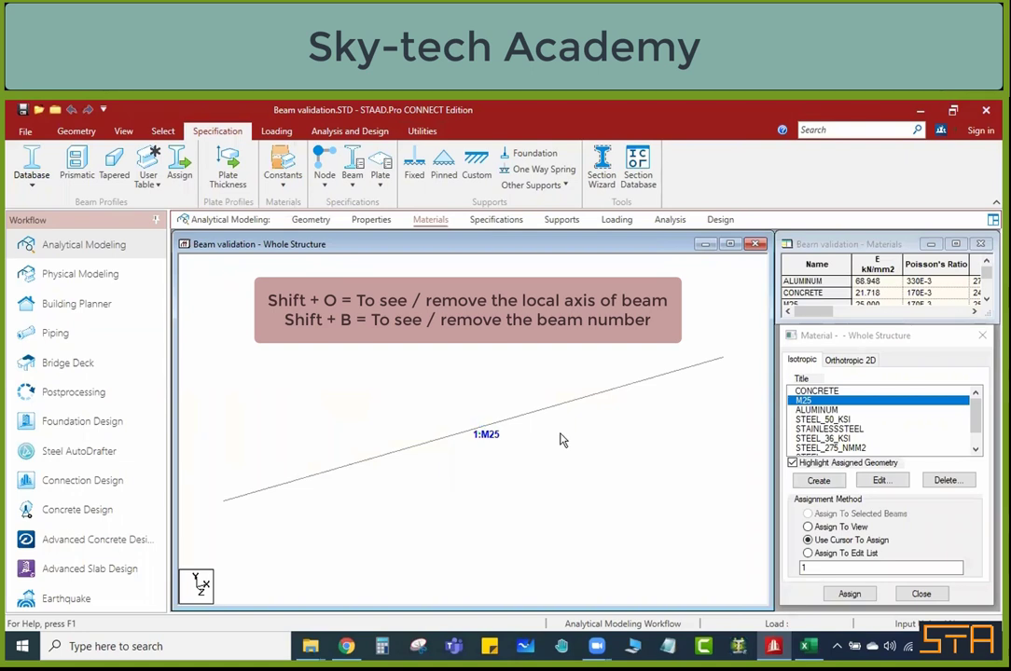
scroll(562, 438, up, 1)
Step: Create a pinned support and add it to the model's support list
click(563, 224)
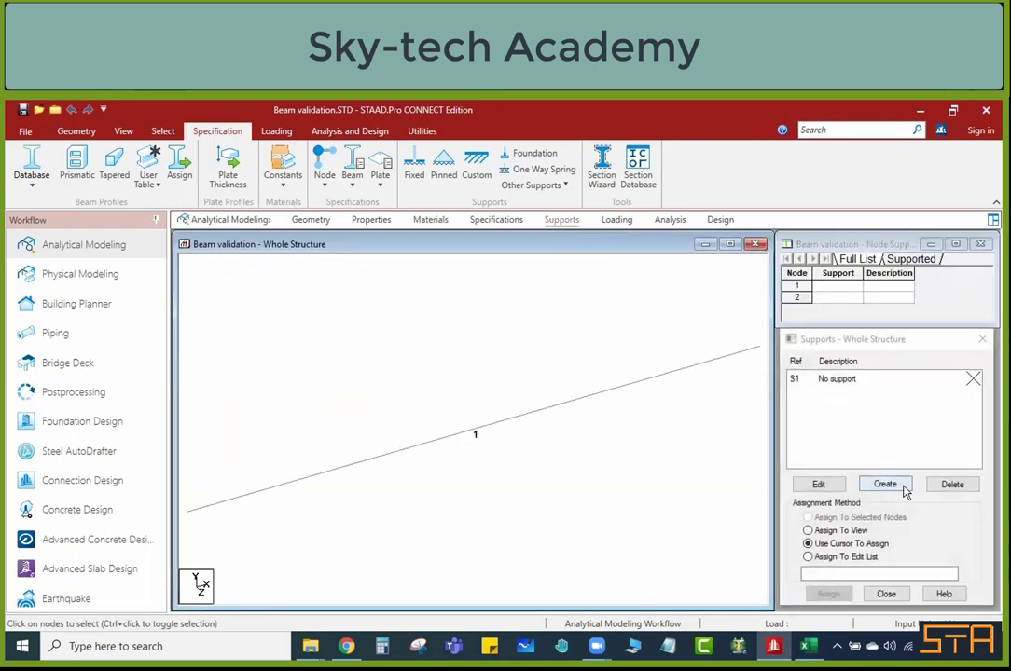
click(885, 485)
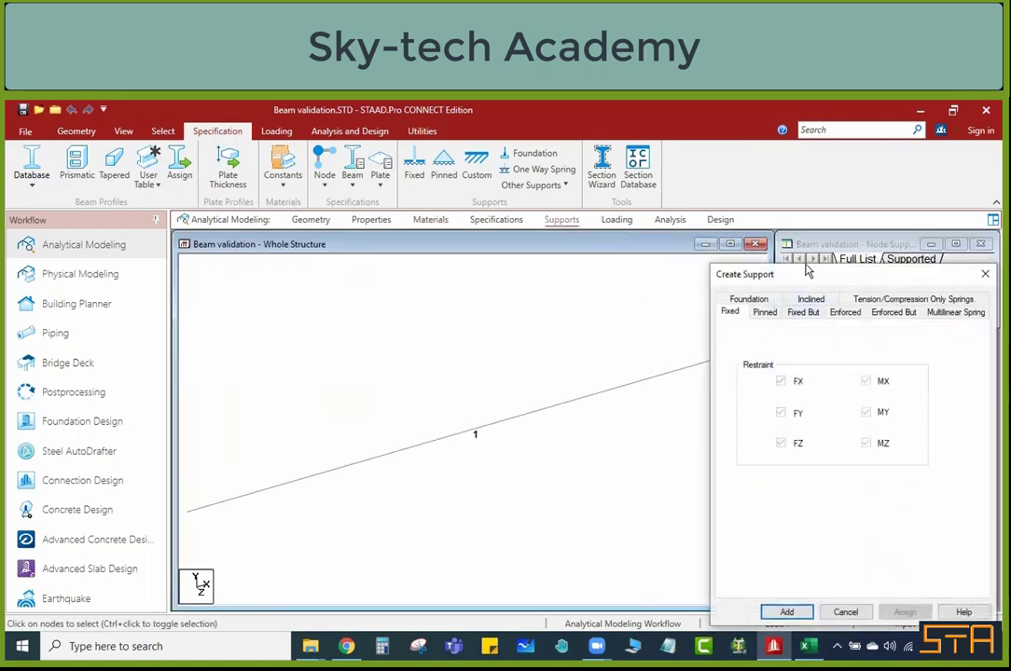
drag(811, 280, 698, 196)
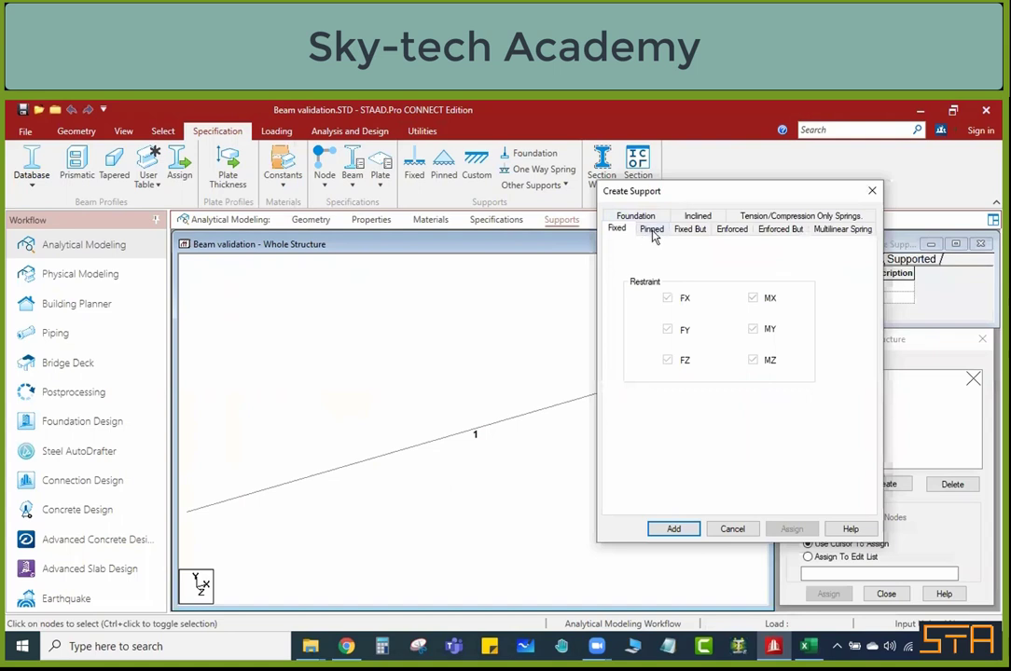
click(652, 231)
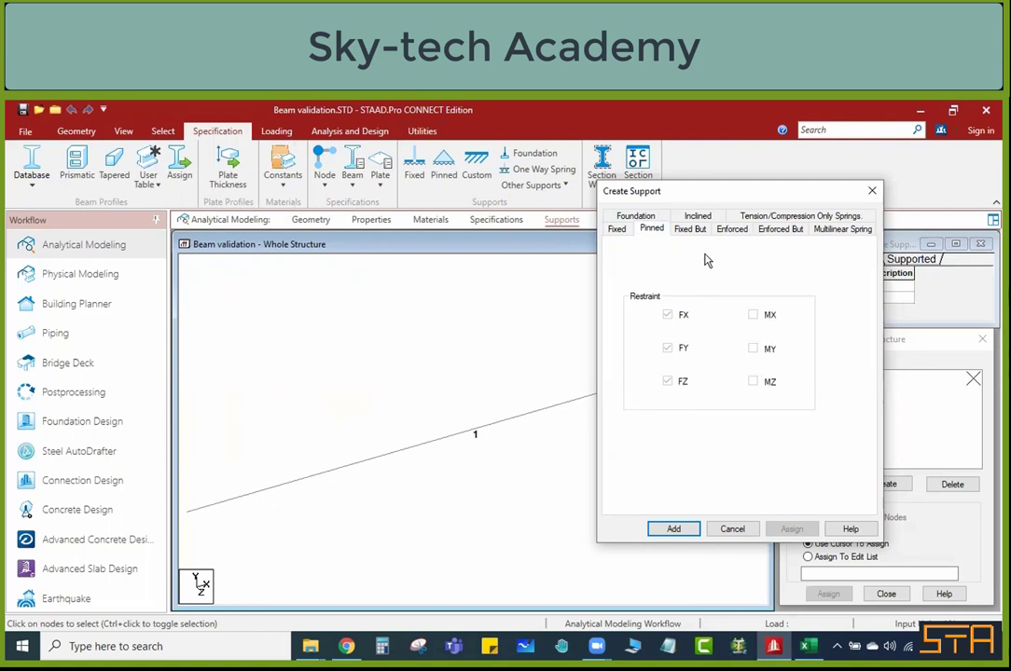
click(682, 531)
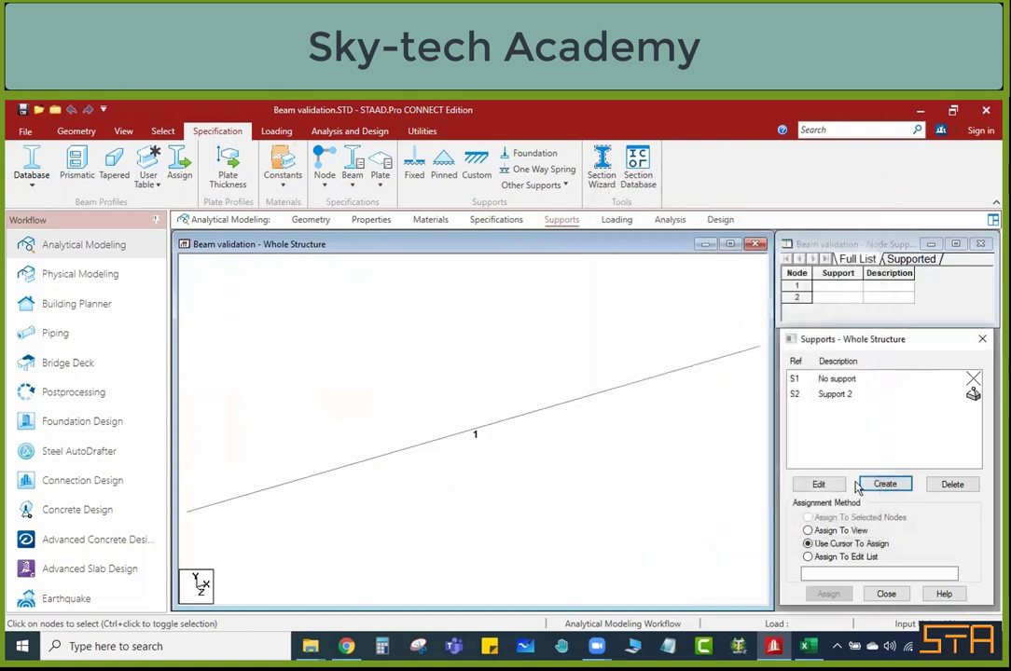
Step: Assign the pinned Support 2 to node 1 of the beam using the cursor, and end the assignment
click(973, 393)
scroll(458, 502, down, 2)
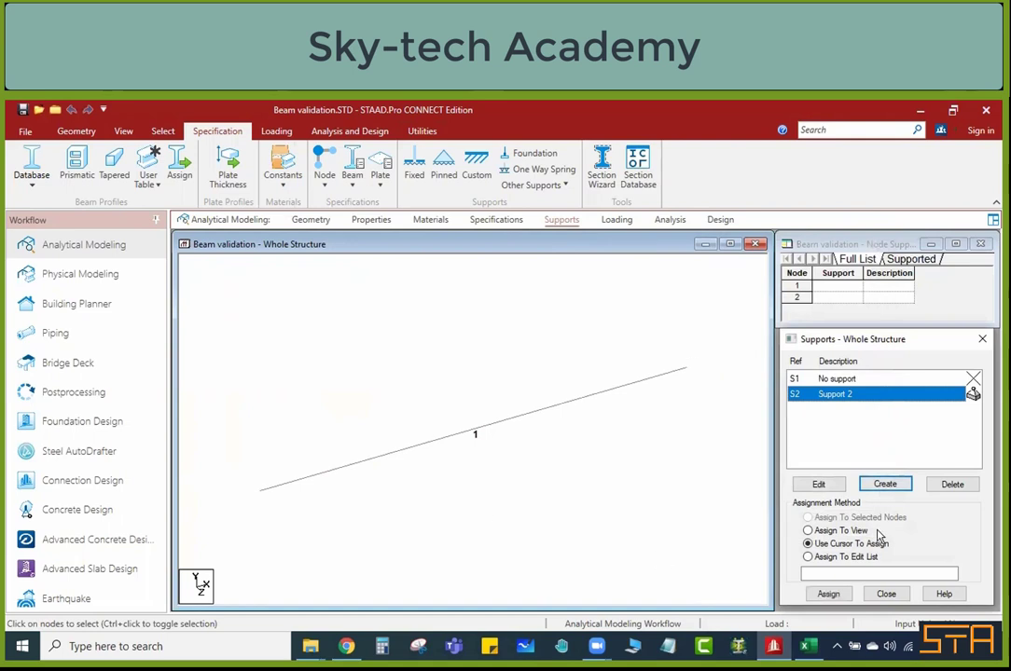
click(837, 598)
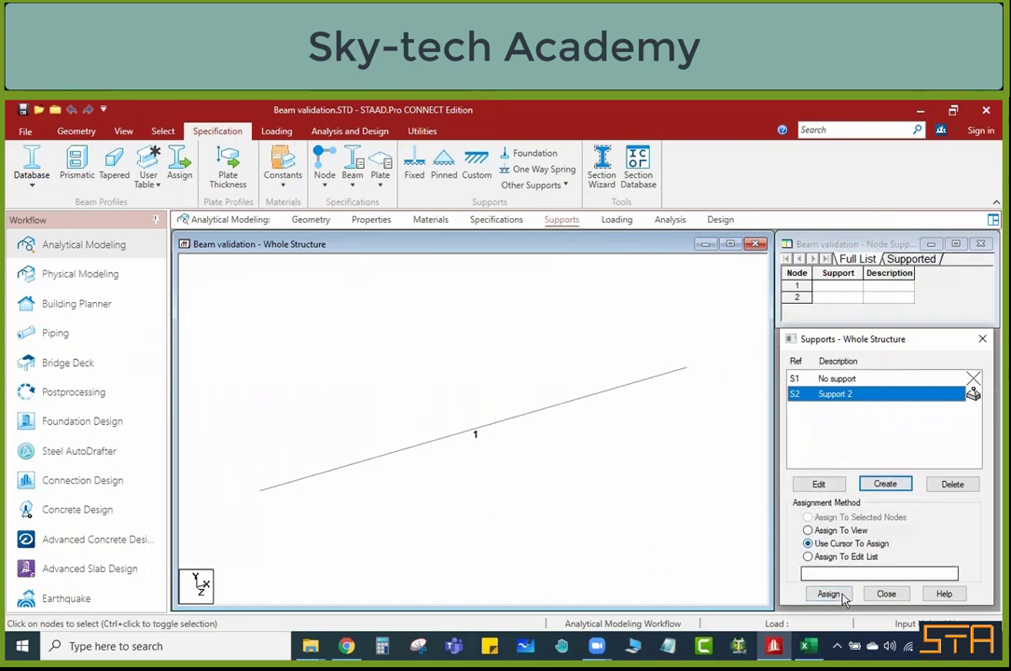
click(839, 599)
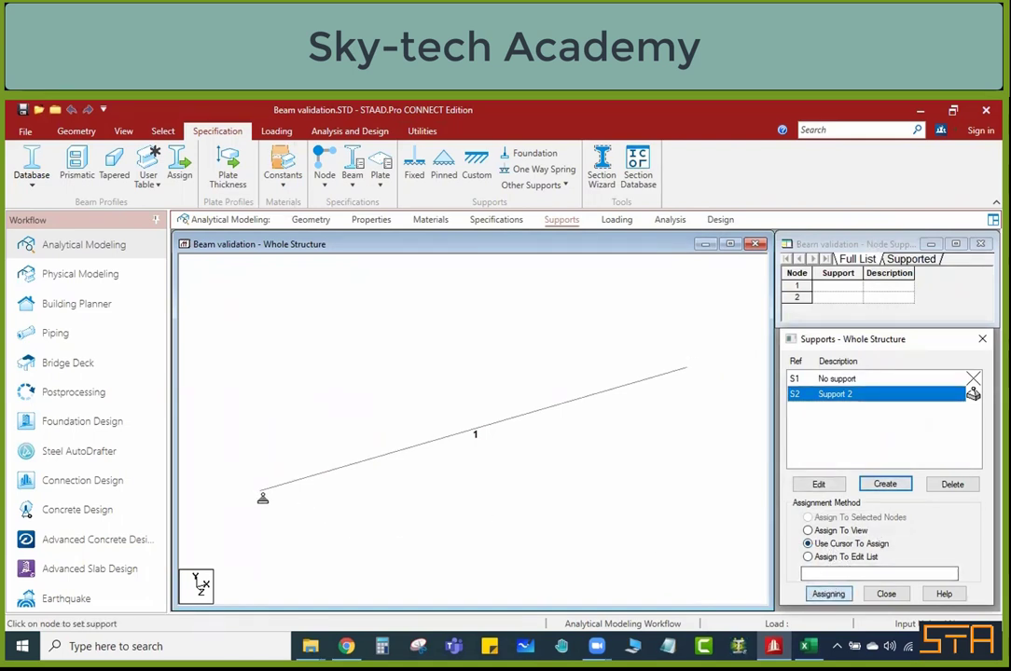
click(261, 495)
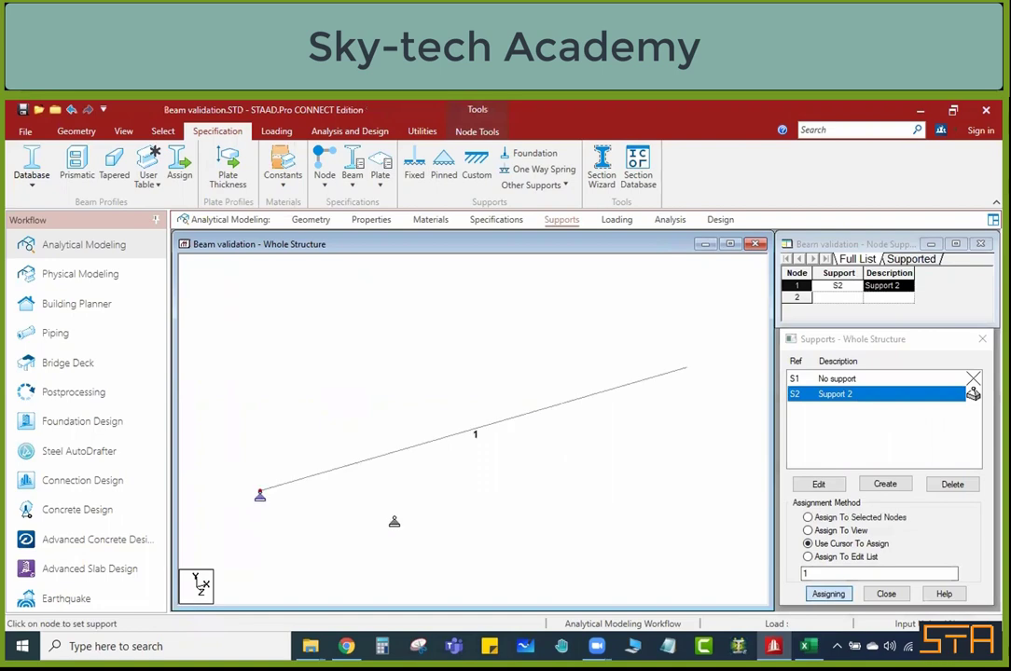
click(827, 595)
Step: Create a Fixed But support with FX, MX, MY and MZ released and add it to the support list
click(881, 486)
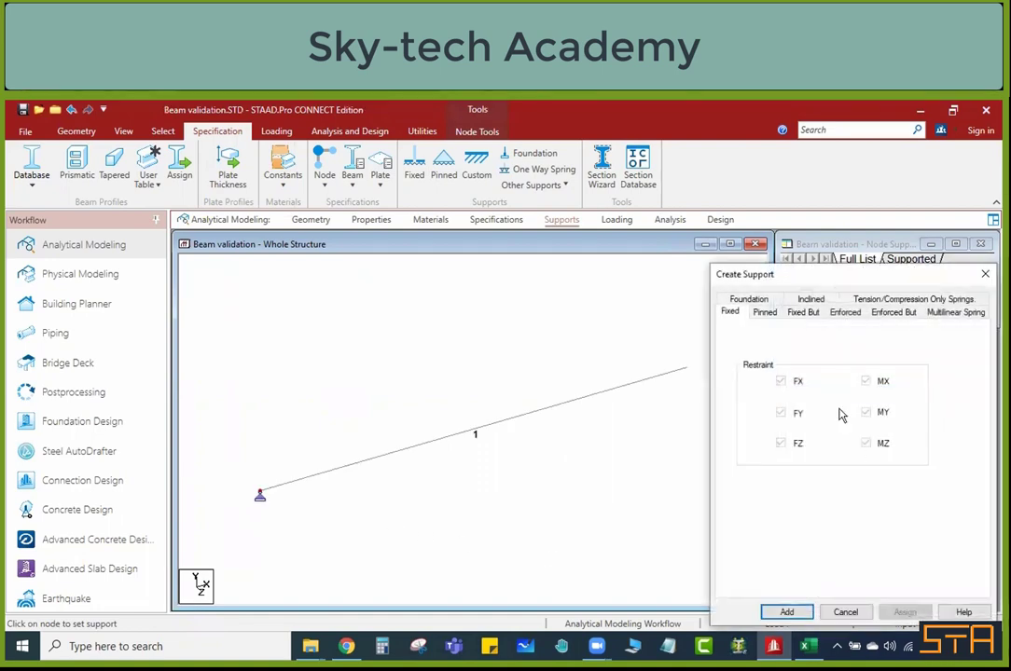
drag(747, 274, 553, 225)
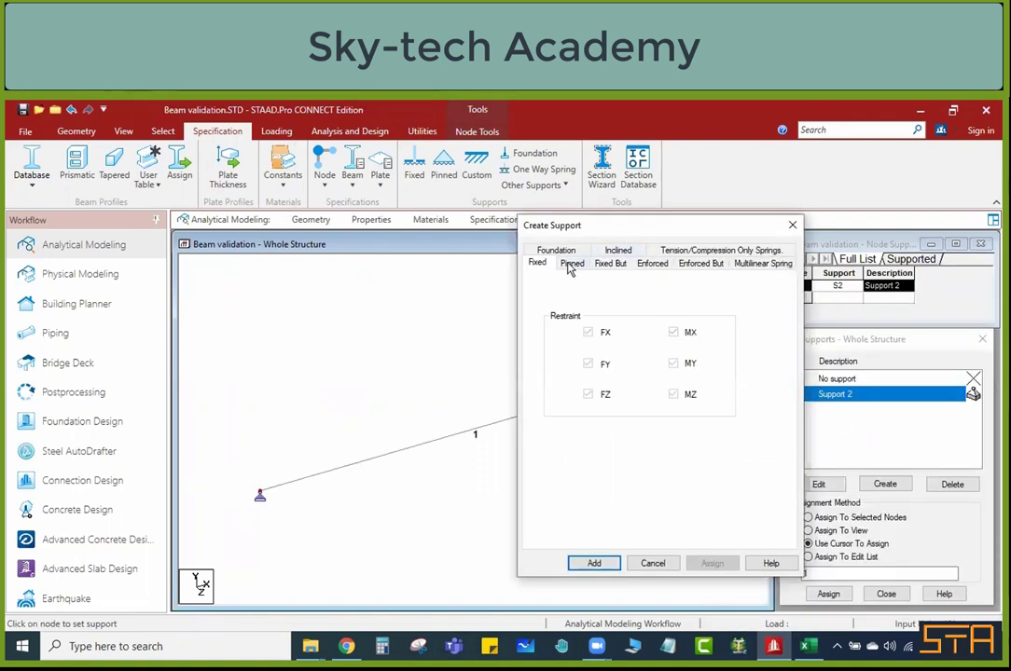
click(571, 264)
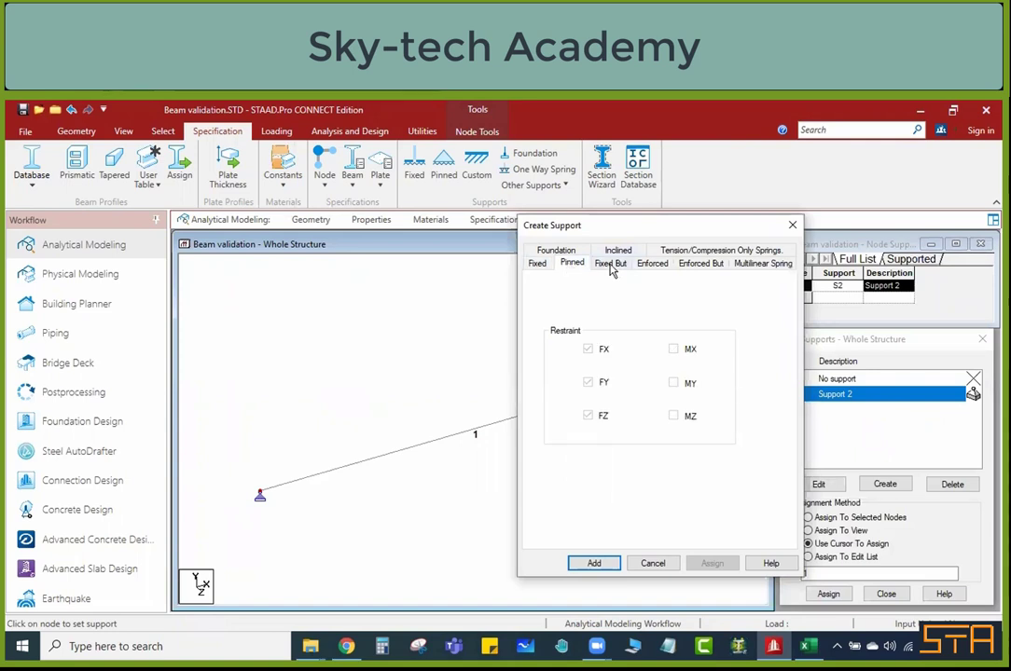
click(611, 265)
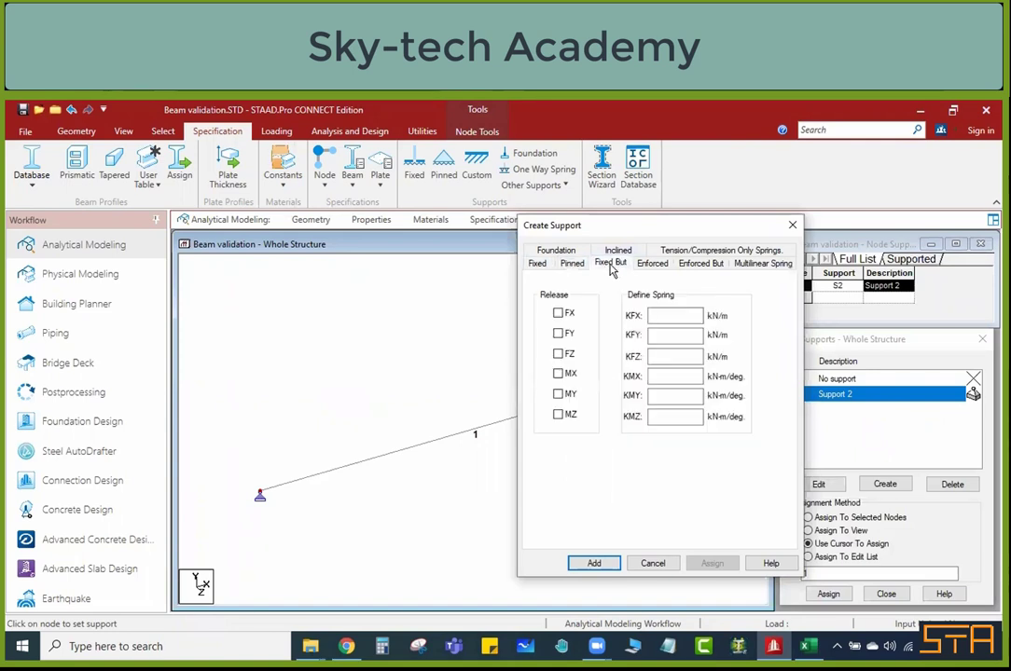
click(559, 315)
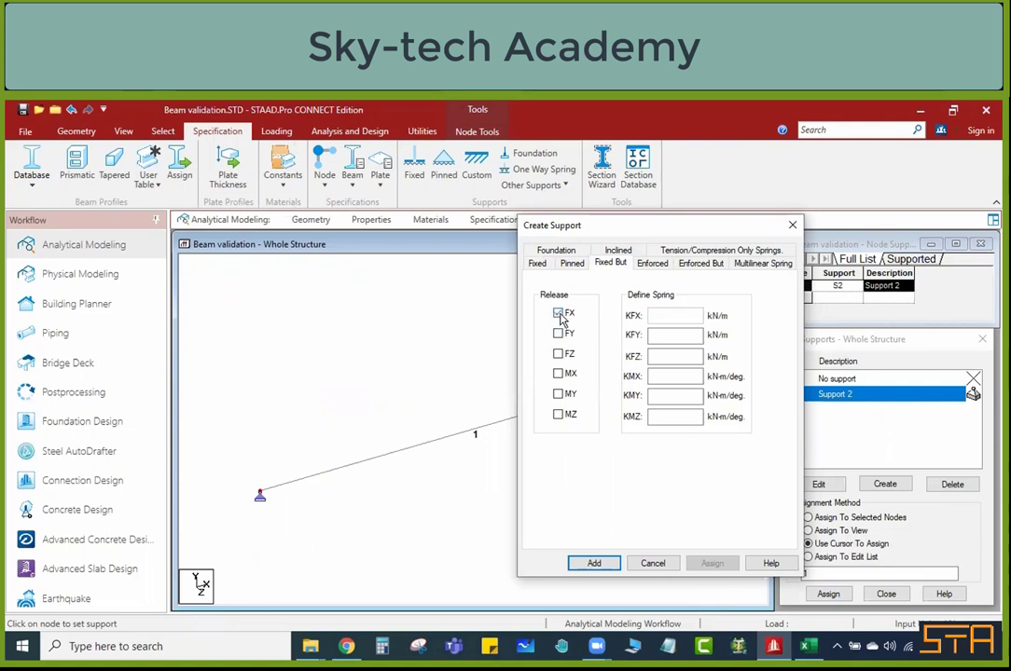
click(559, 375)
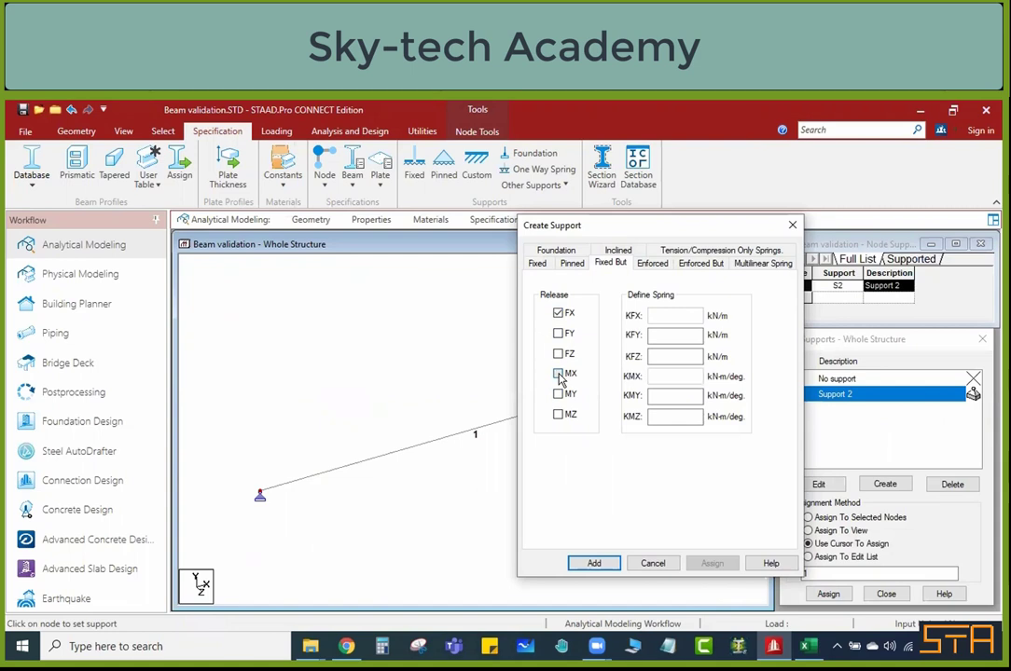
click(559, 396)
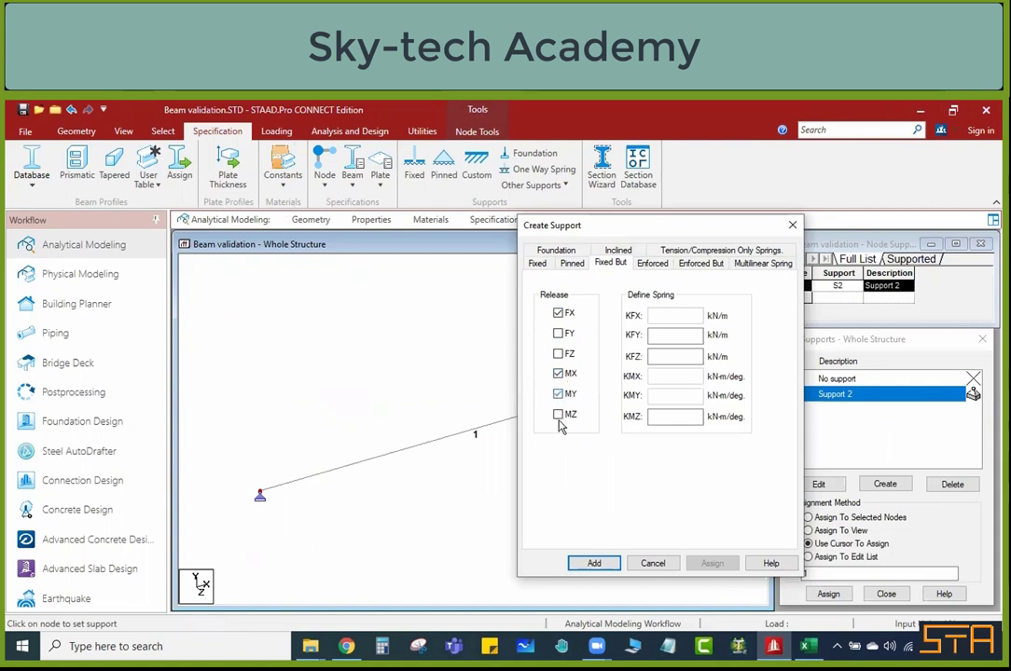
click(558, 416)
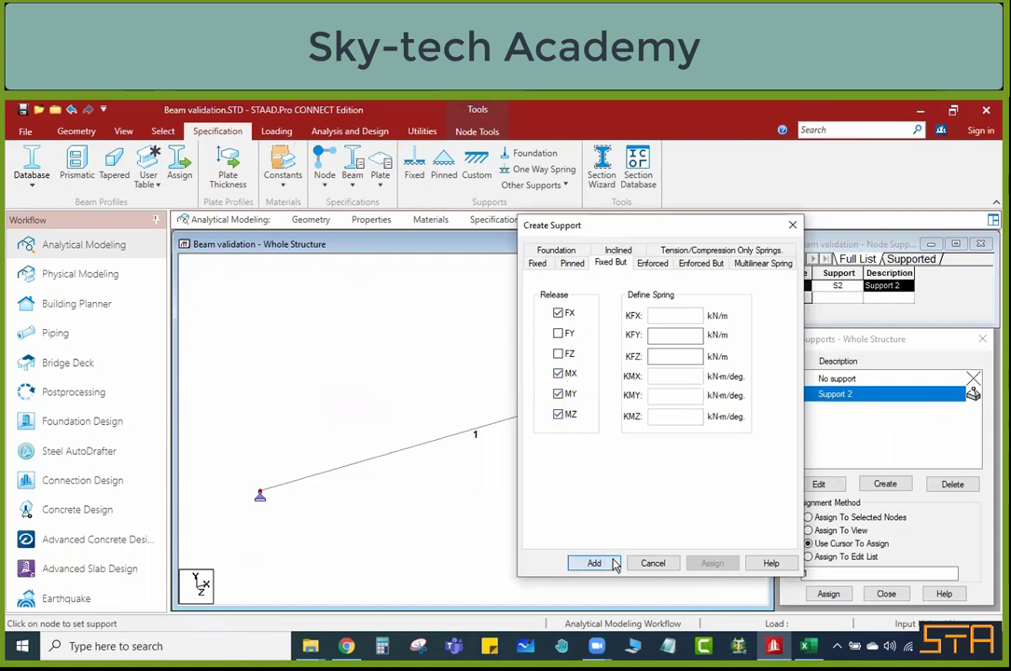
click(593, 563)
Step: Assign the new Fixed But support to node 2 of the beam using the cursor, and end the assignment
click(839, 409)
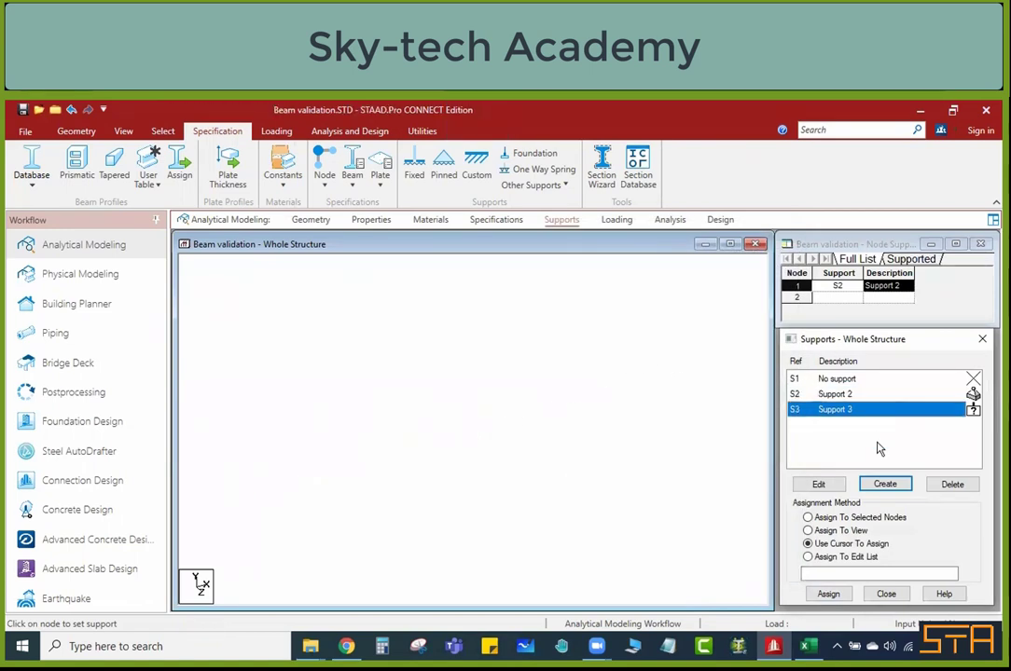
click(828, 595)
click(686, 374)
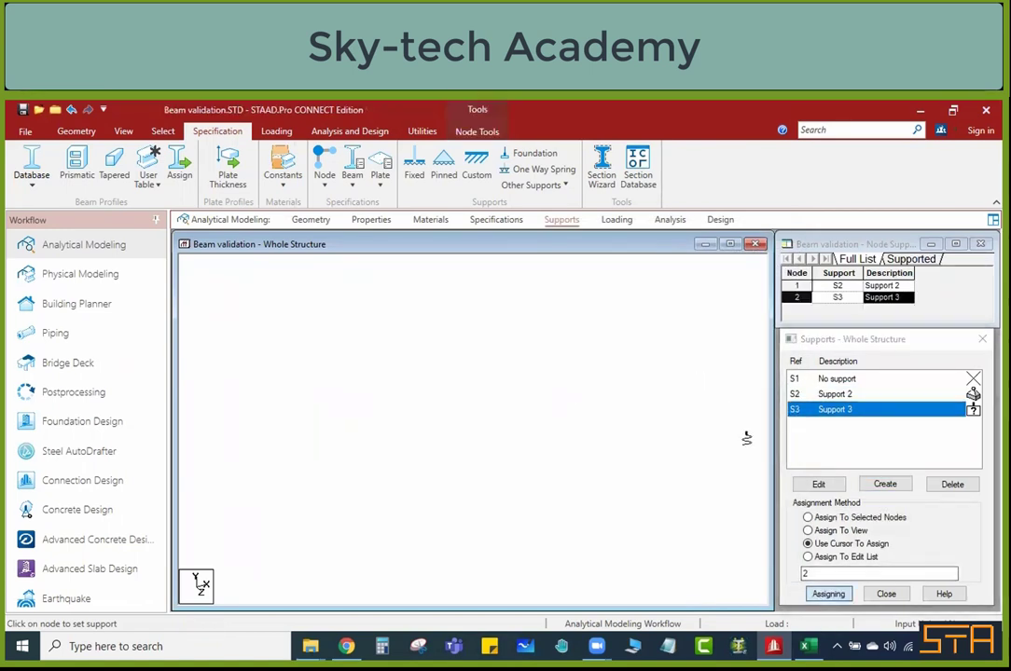
click(839, 596)
click(563, 501)
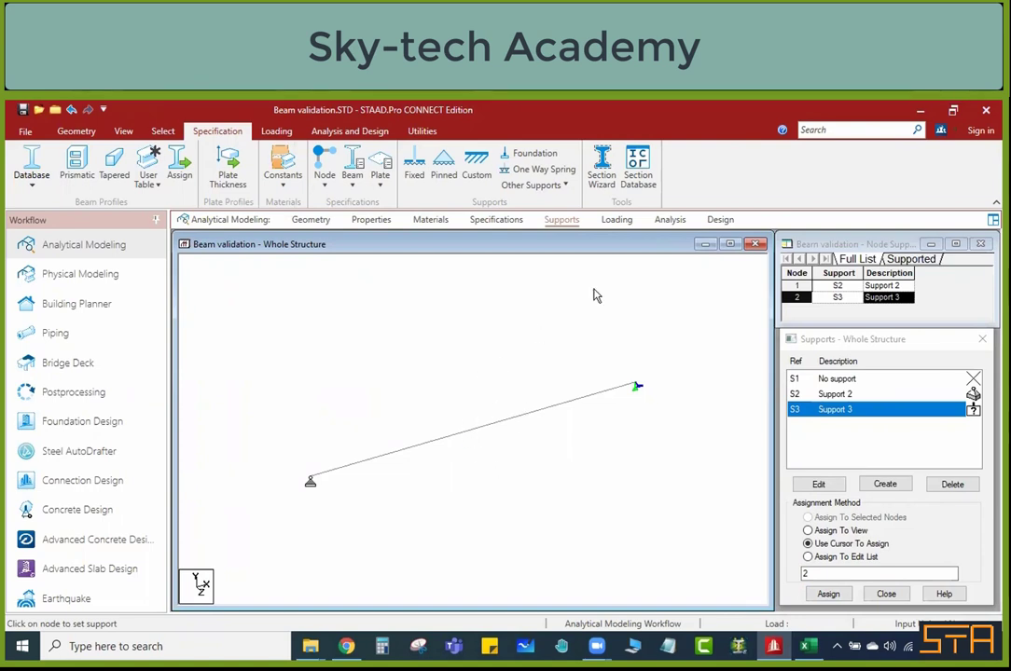
Step: Add primary load case 1 titled UDL with loading type None to the load cases
click(619, 223)
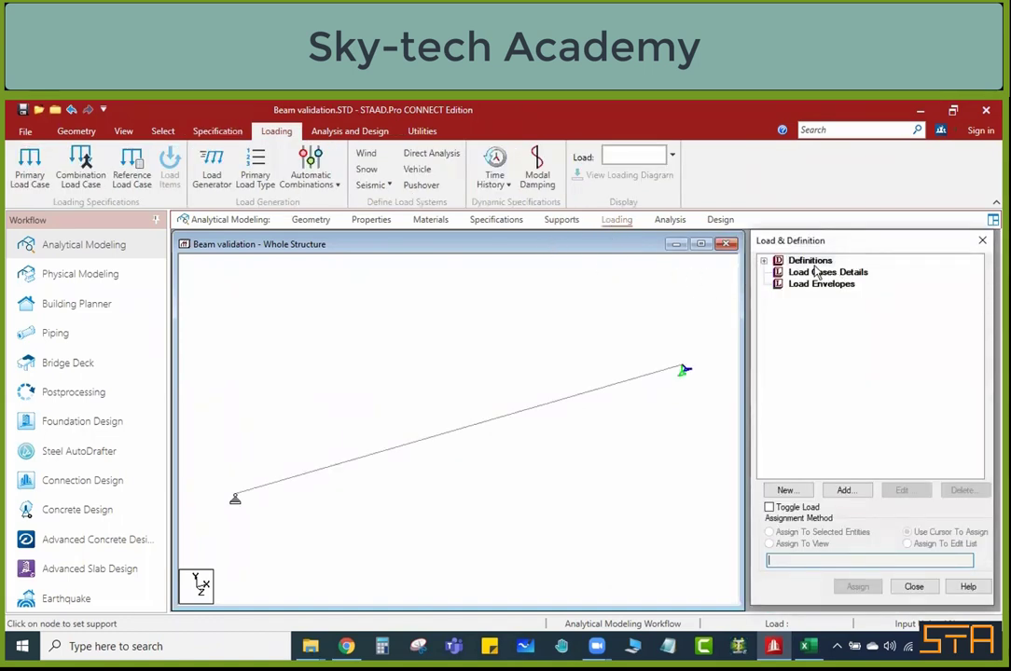
click(844, 274)
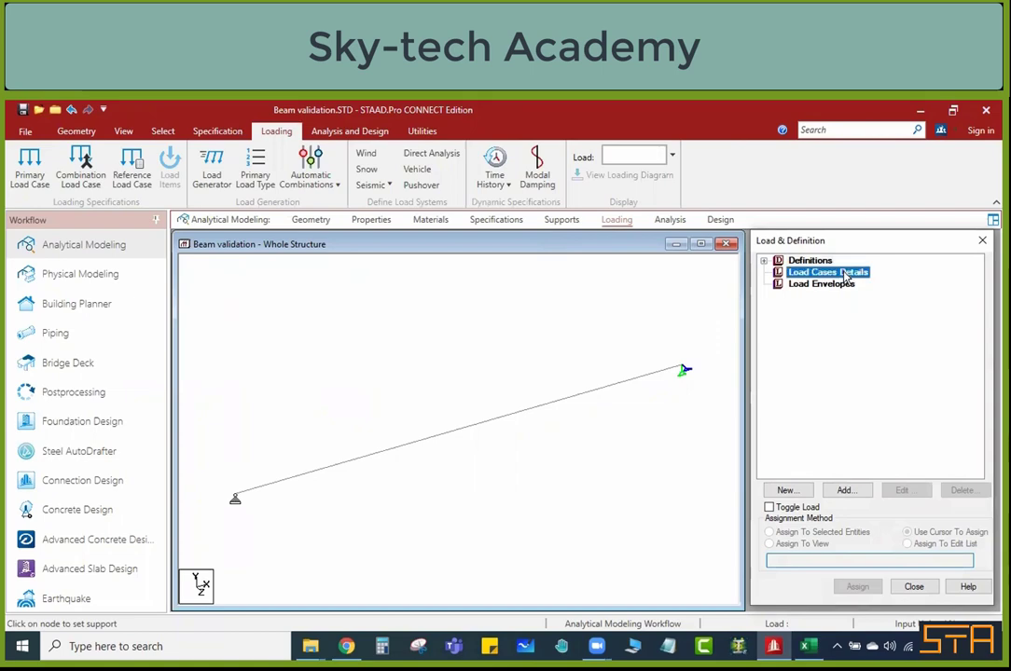
click(846, 491)
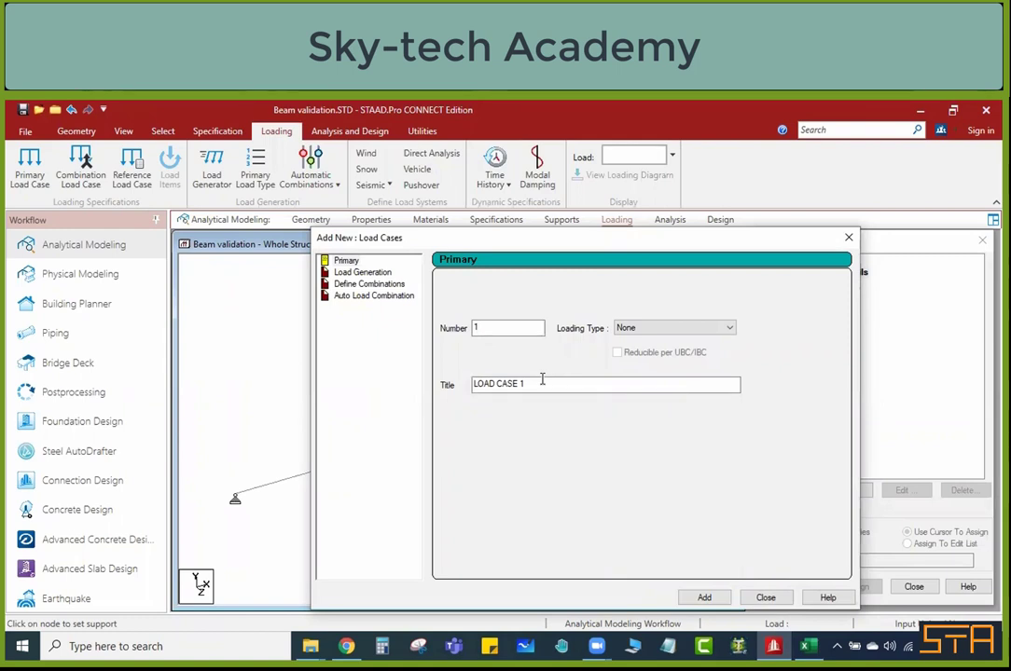
drag(536, 387, 469, 385)
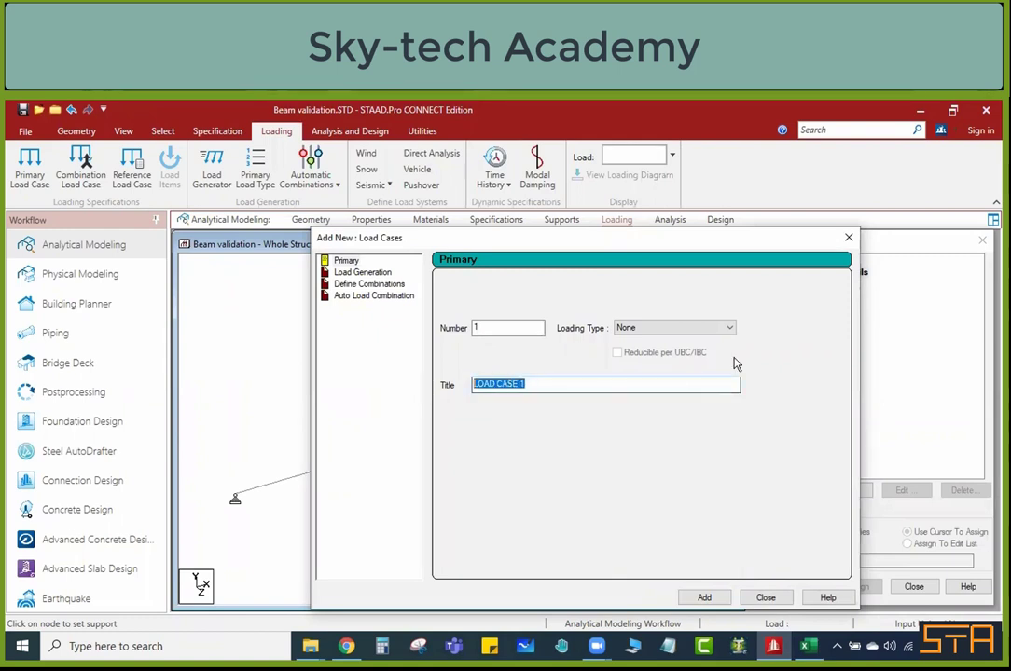
text(UDL)
click(704, 598)
click(765, 598)
Step: Add a uniform force member load of -10 kN/m in the GY direction to the UDL load case
click(817, 285)
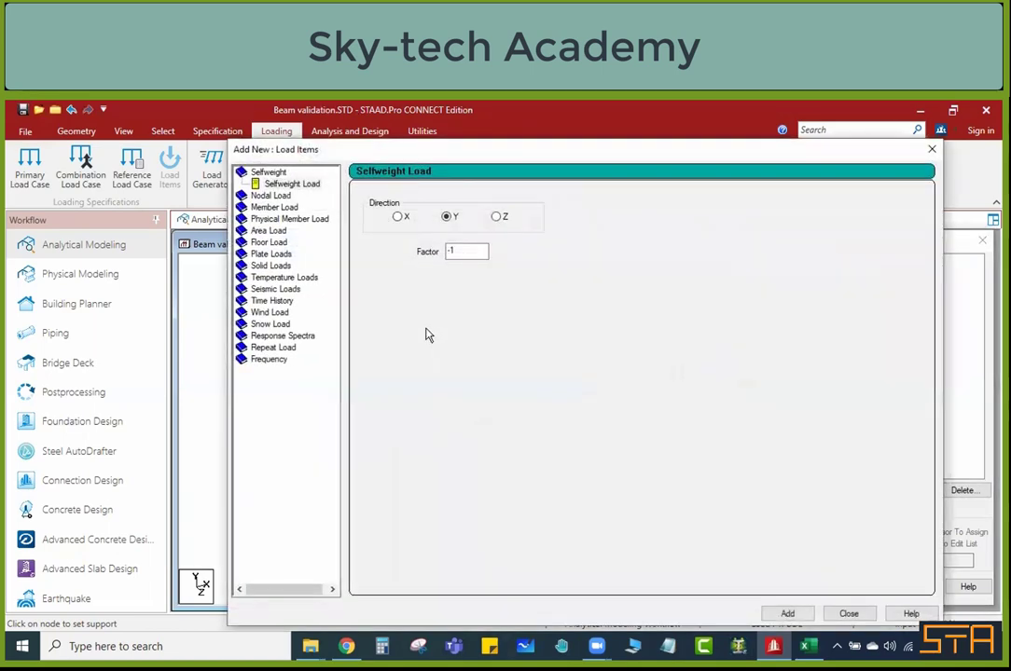
click(277, 208)
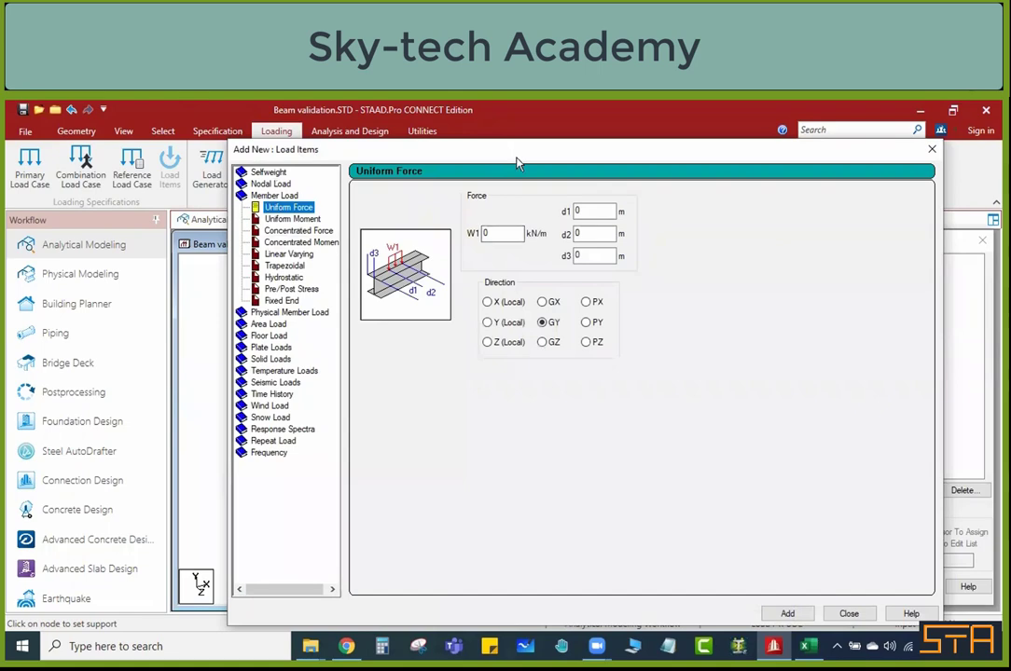
drag(518, 163, 825, 187)
drag(813, 258, 771, 263)
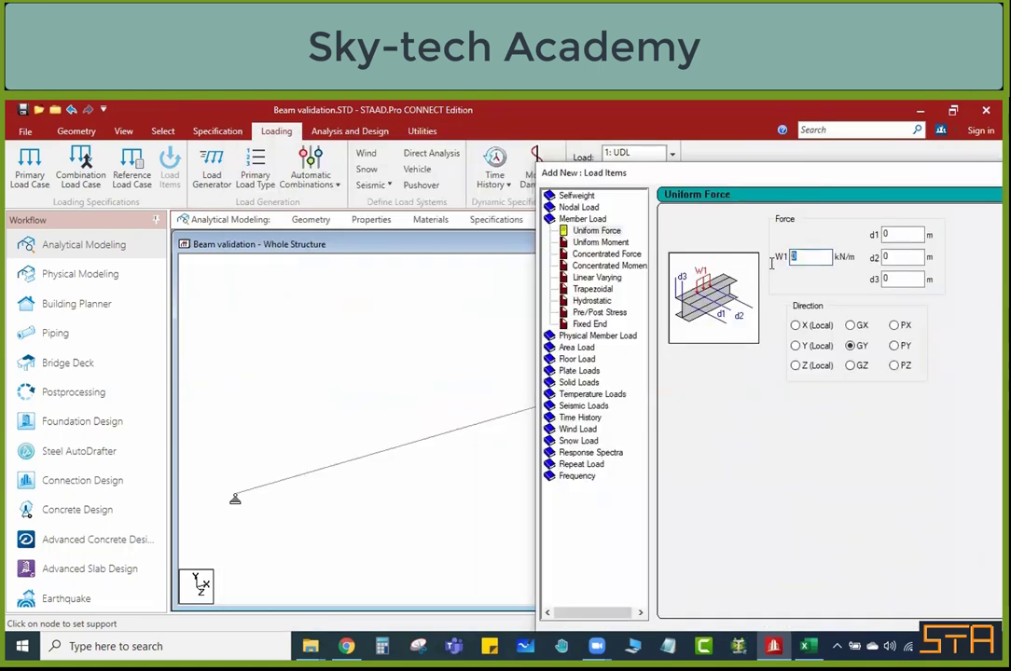
text(-10)
double_click(815, 172)
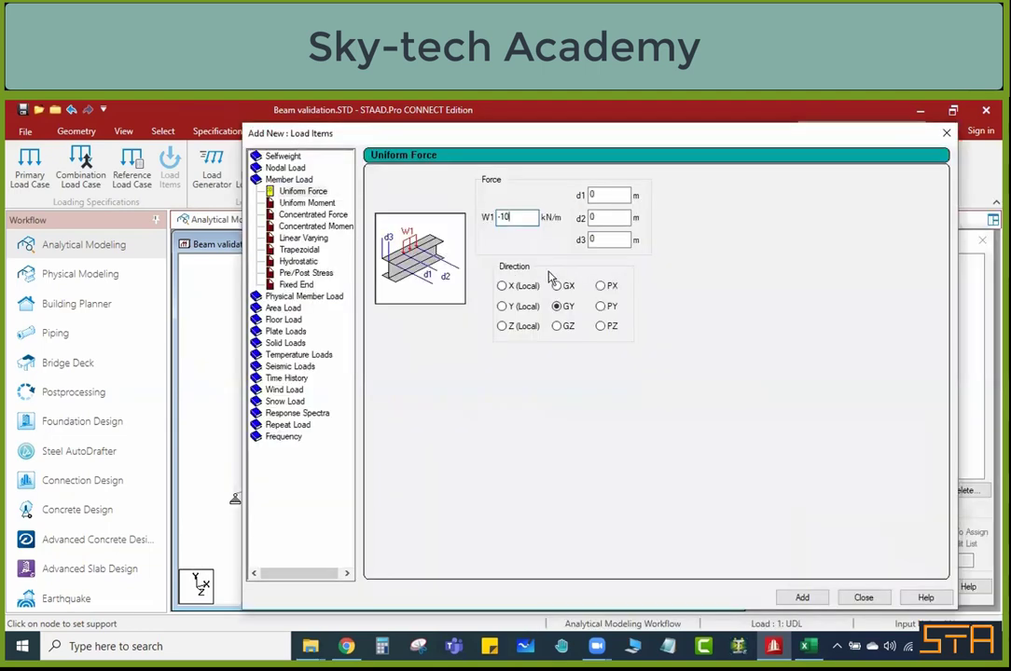
click(802, 598)
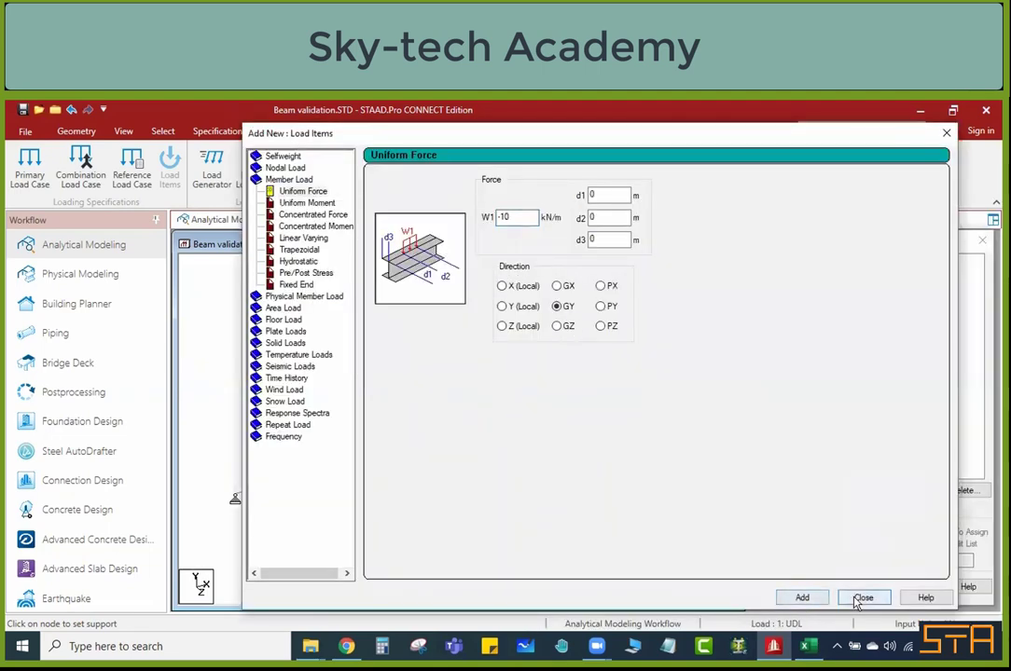
click(863, 598)
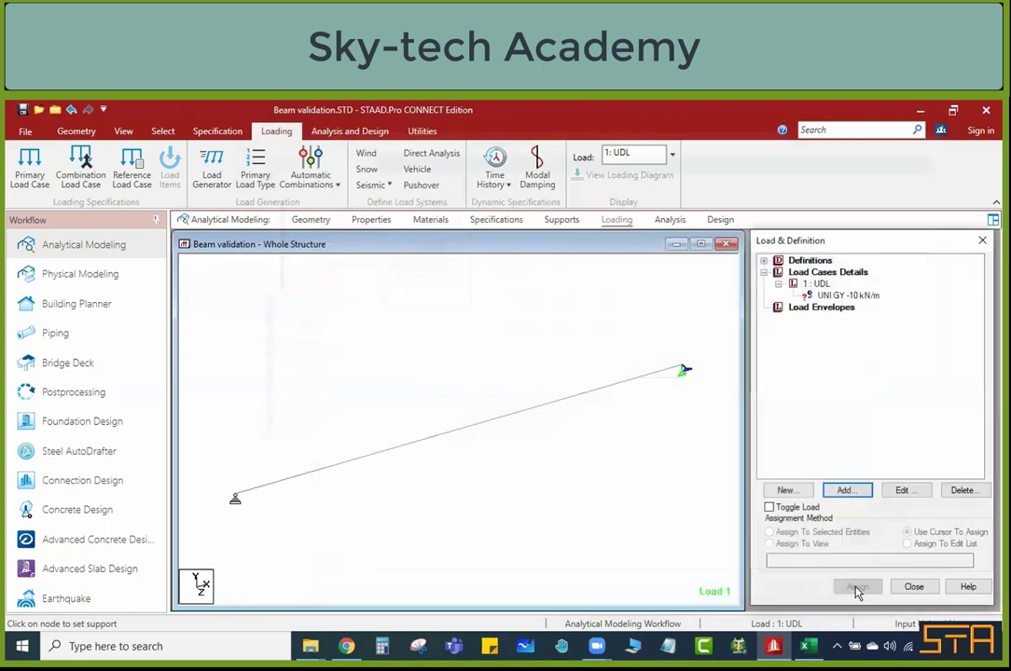
Step: Assign the GY -10 kN/m uniform load to the beam using the cursor, and end the assignment
click(850, 296)
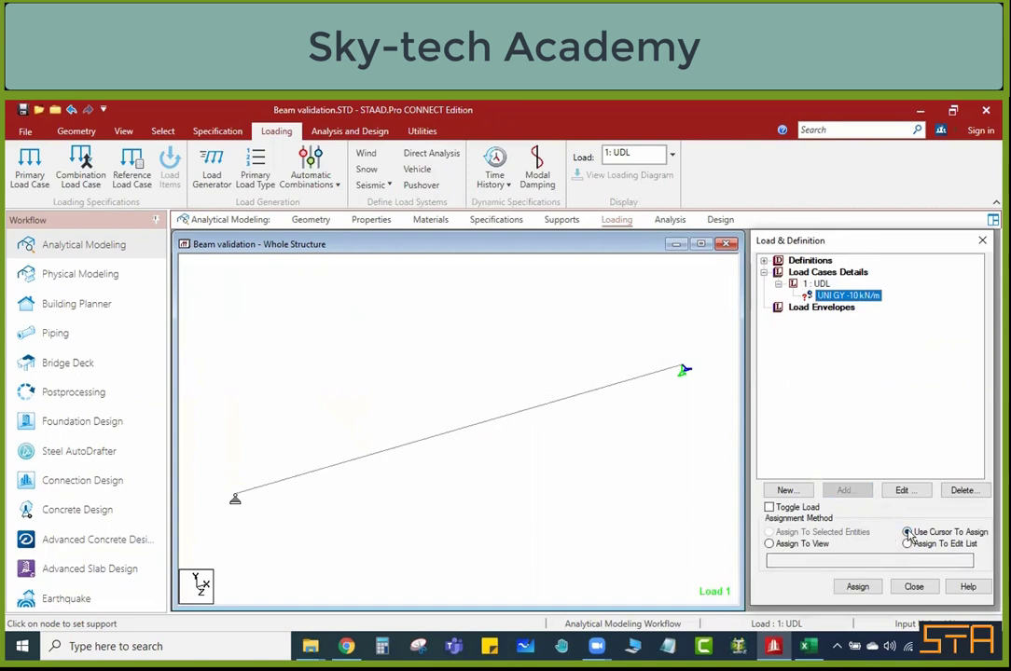
click(857, 586)
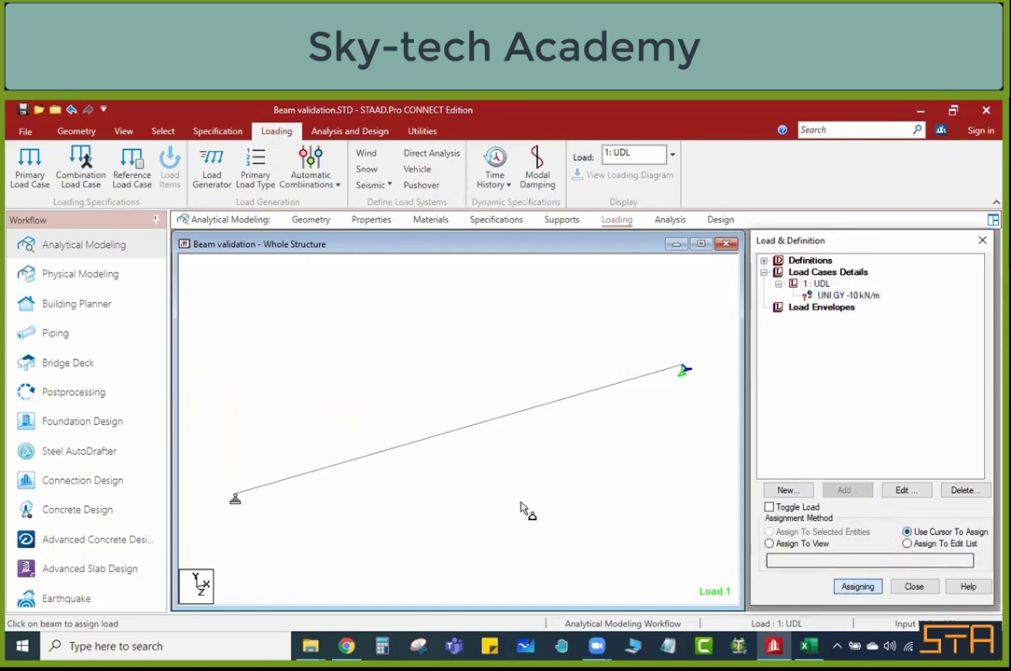
click(446, 438)
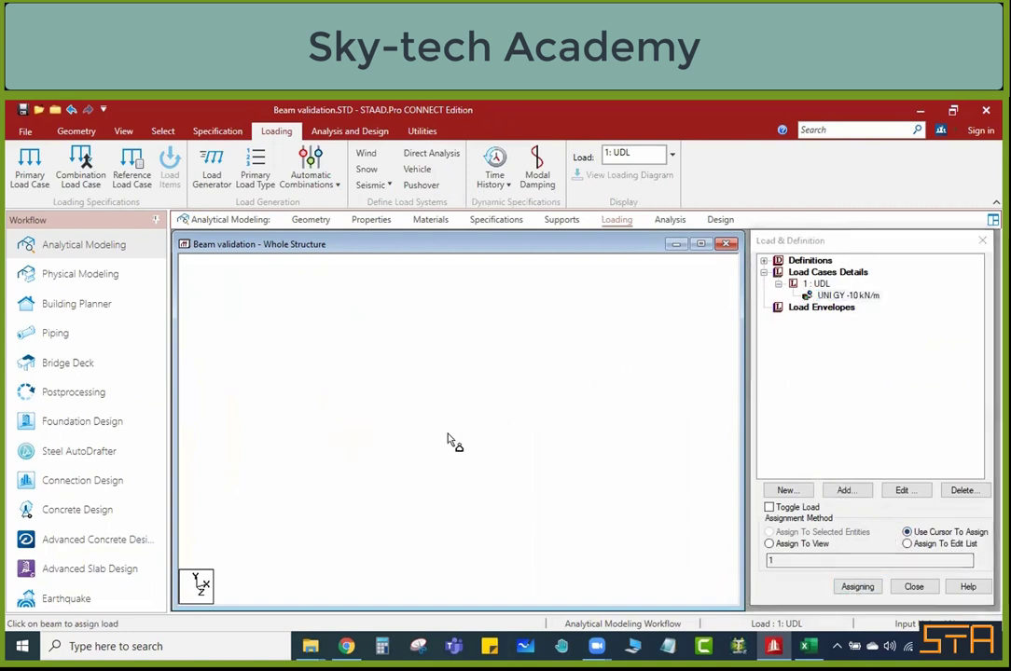
click(867, 591)
scroll(425, 405, down, 2)
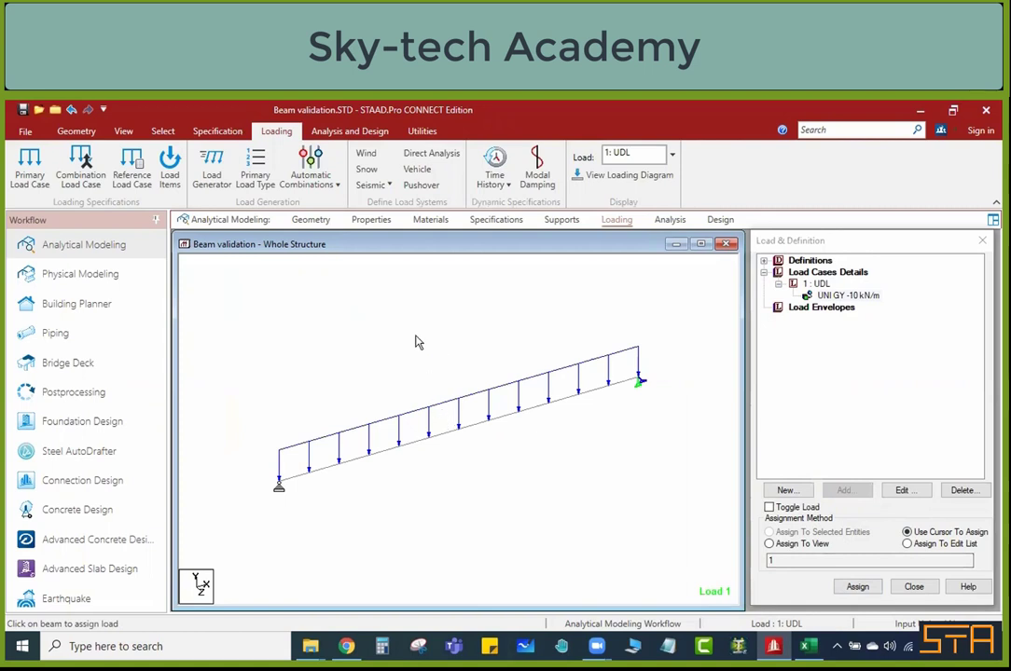
Step: Inspect the beam's rectangular section in a rotated 3D rendering, and close the rendered view
click(126, 135)
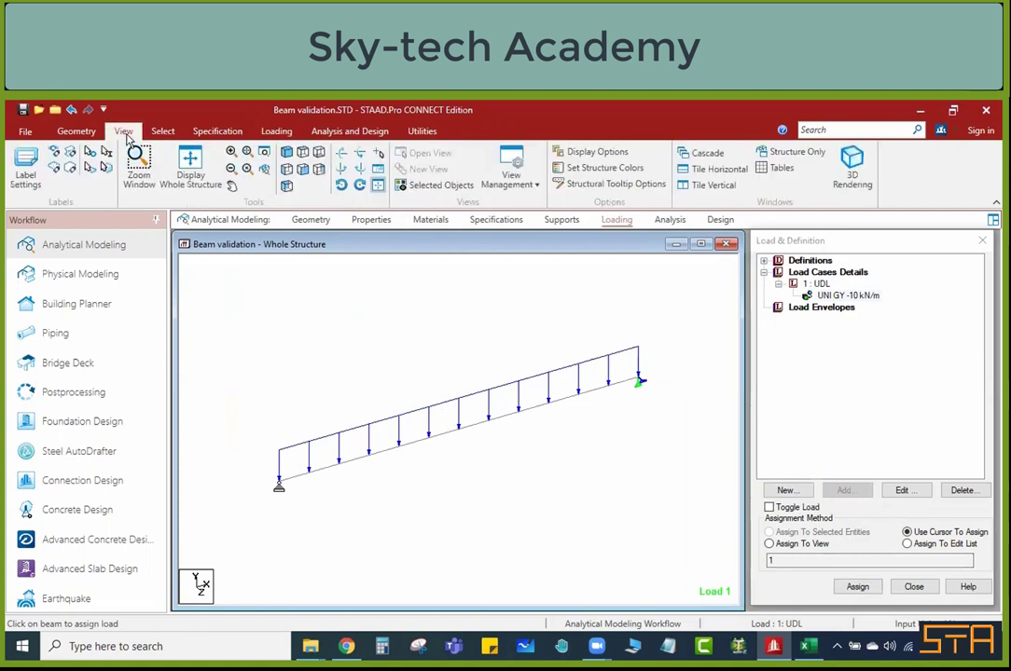
click(848, 177)
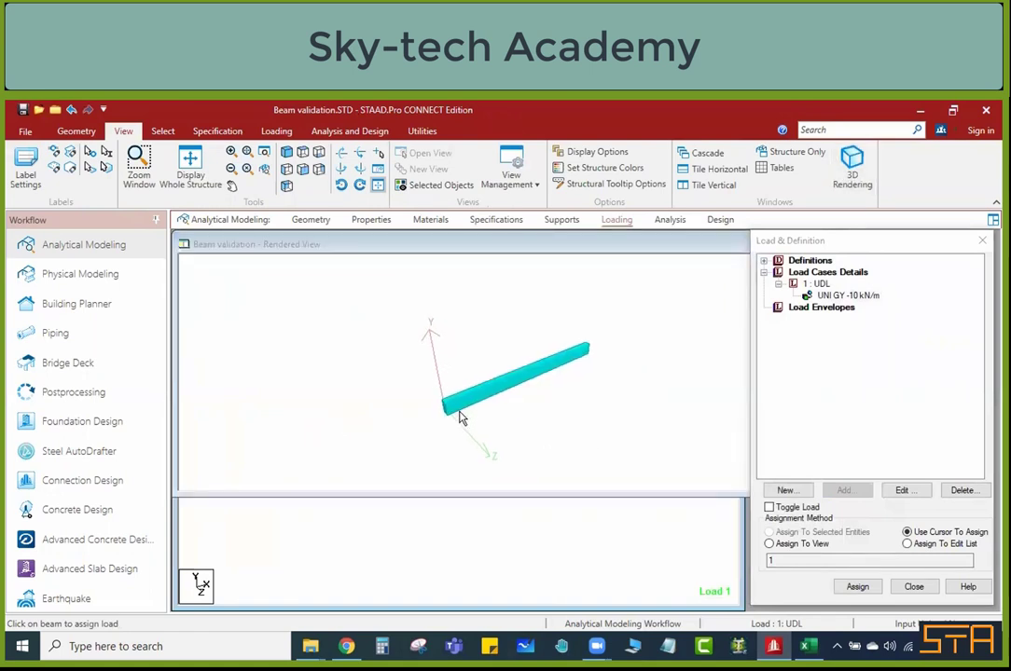
drag(458, 418, 498, 415)
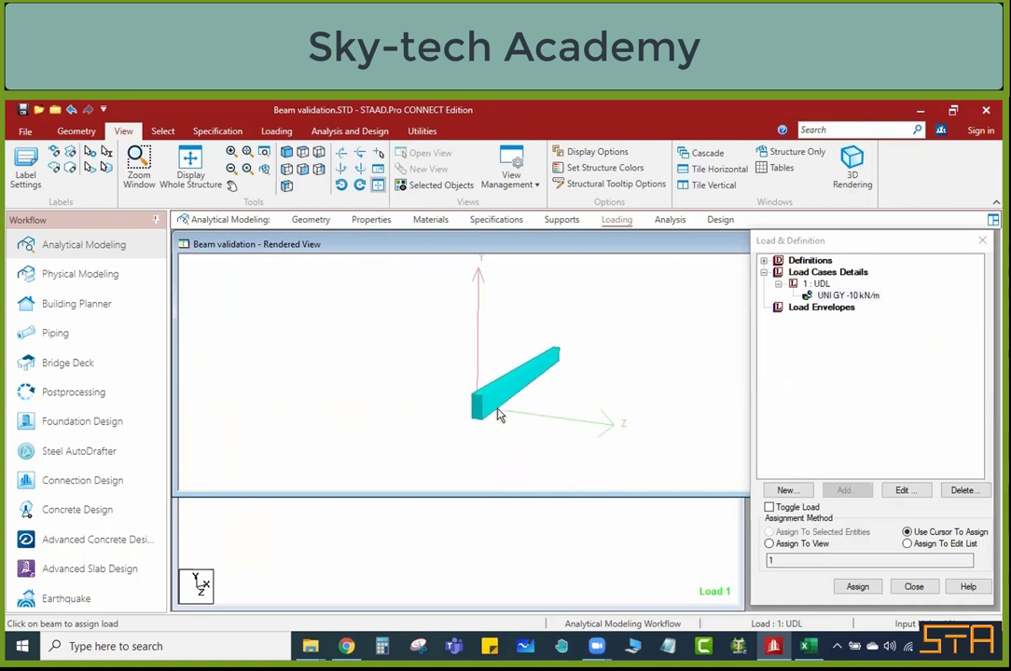
drag(655, 245, 541, 245)
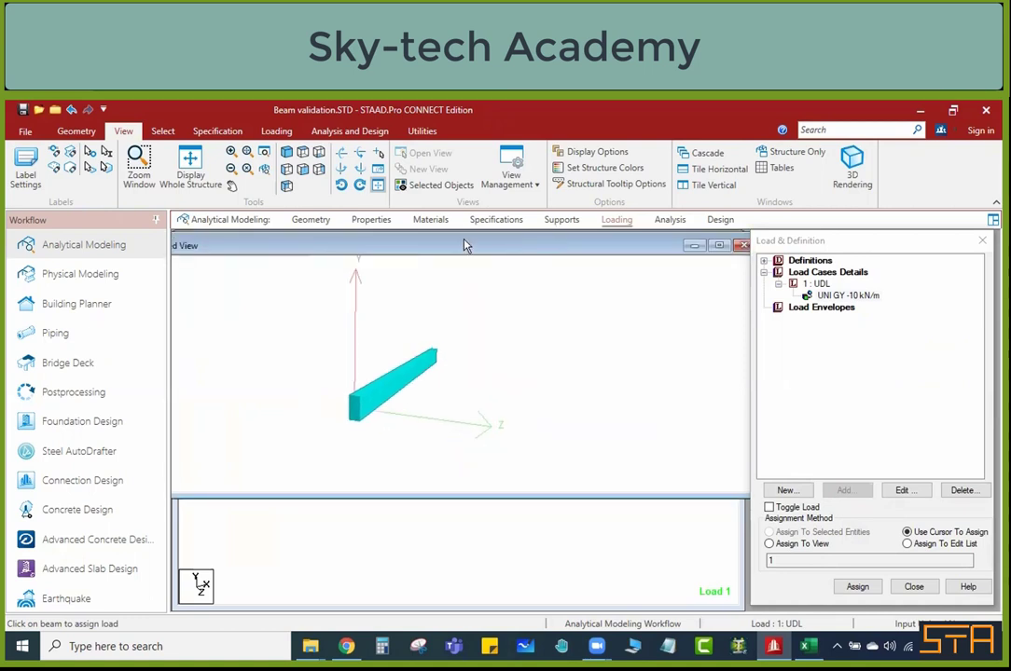
drag(466, 245, 377, 245)
click(658, 245)
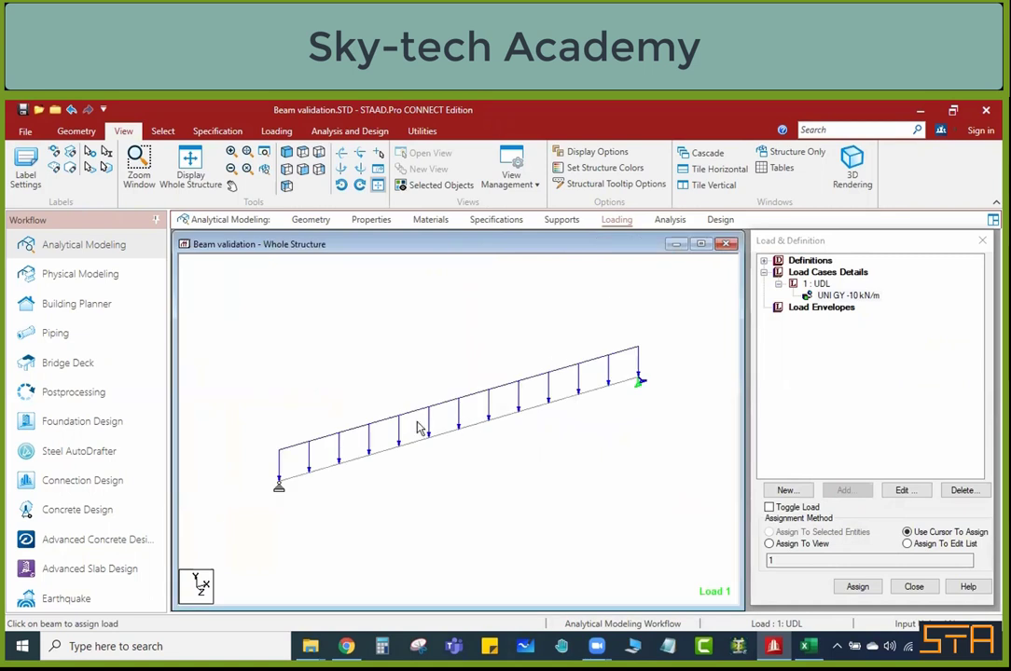
Step: Display the load values on the beam in the structure view
right_click(448, 345)
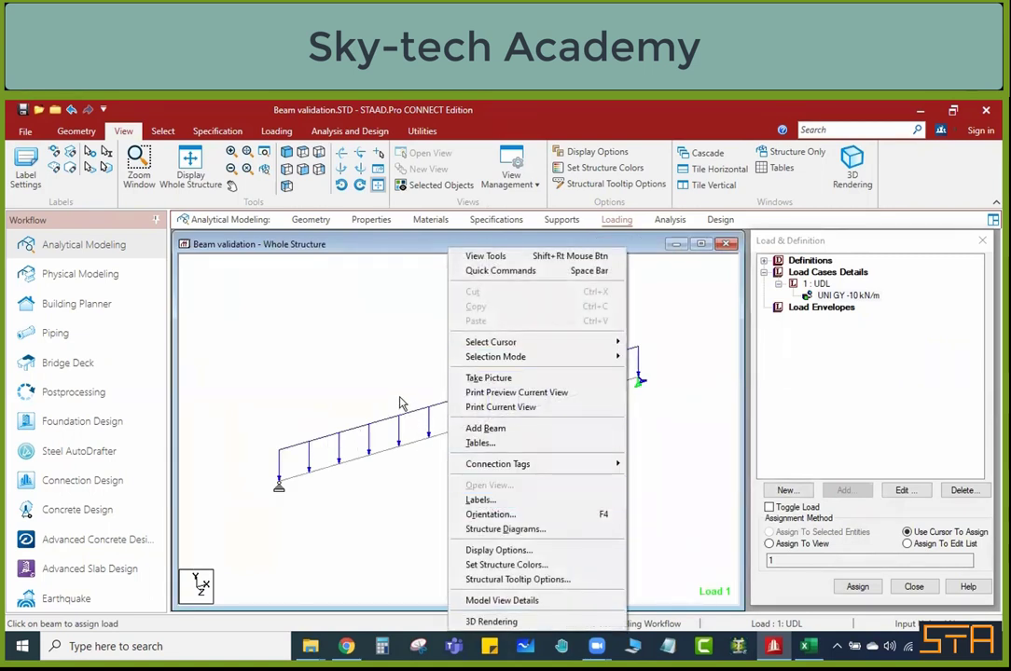
click(480, 501)
click(455, 297)
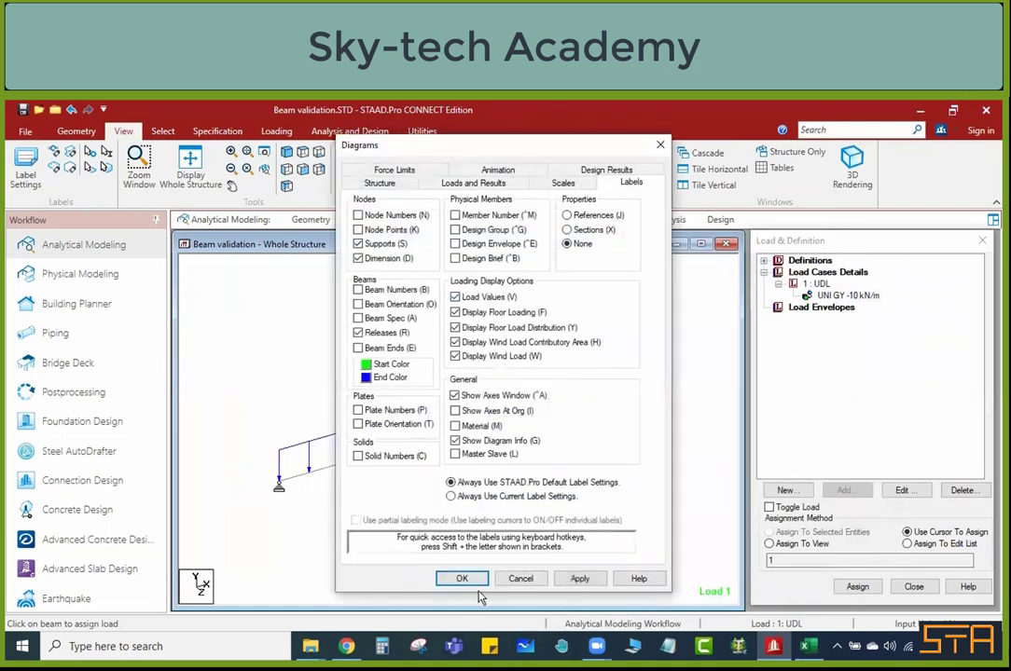
key(Return)
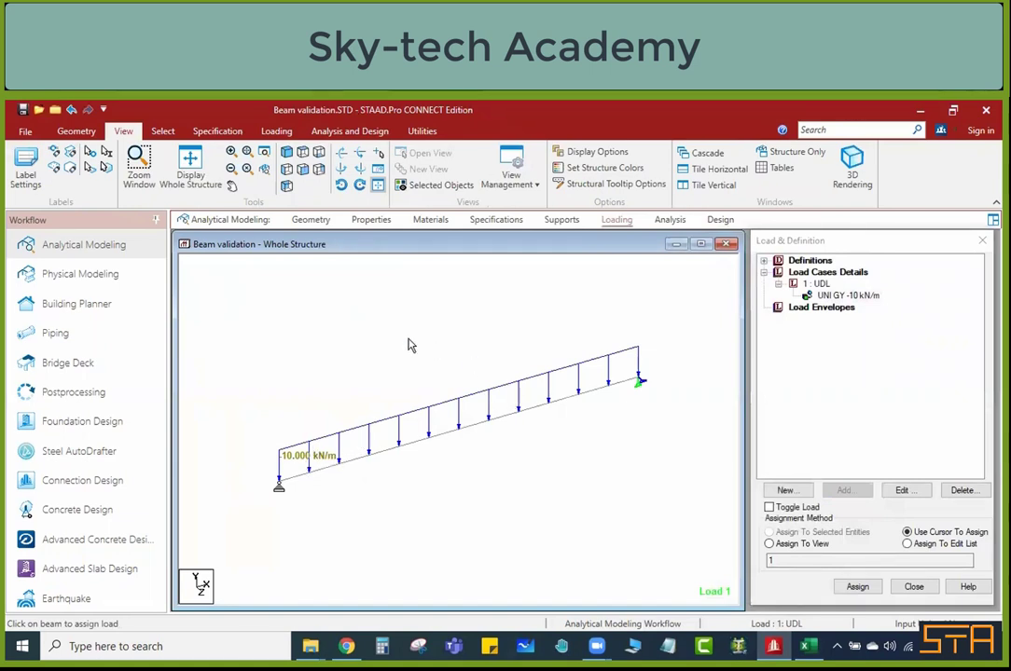
Step: Hide the load value labels on the beam in the structure view
right_click(377, 340)
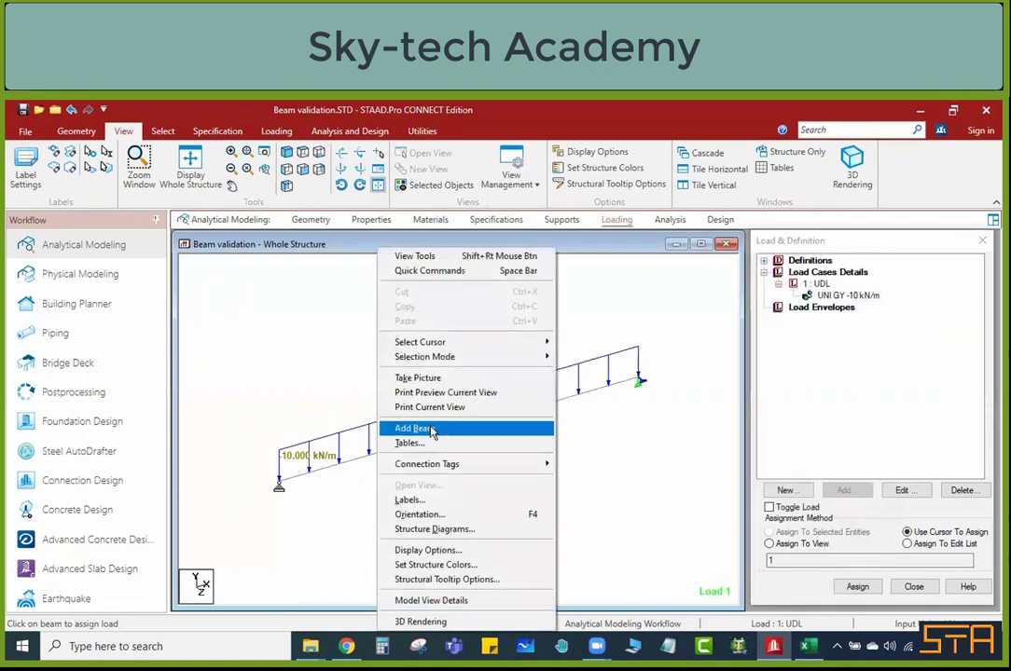
click(439, 500)
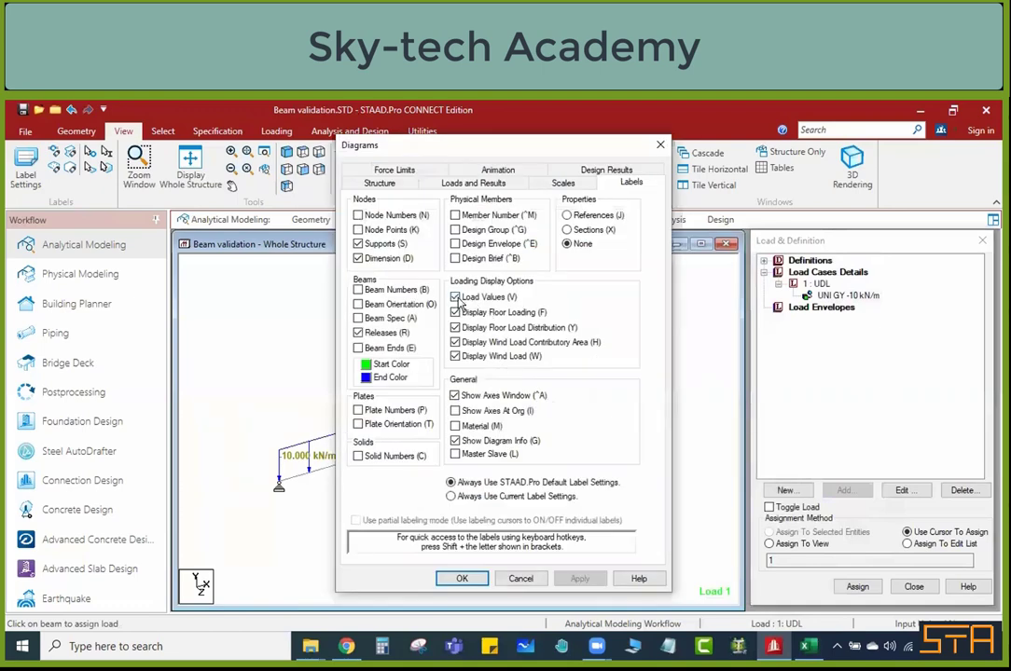
click(462, 579)
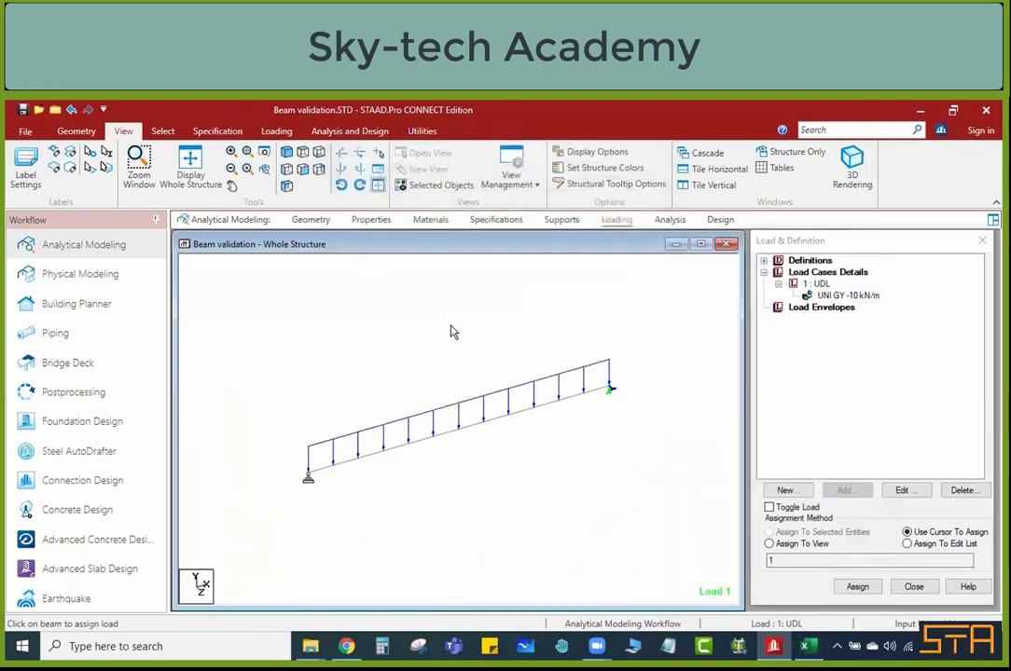
scroll(453, 332, down, 1)
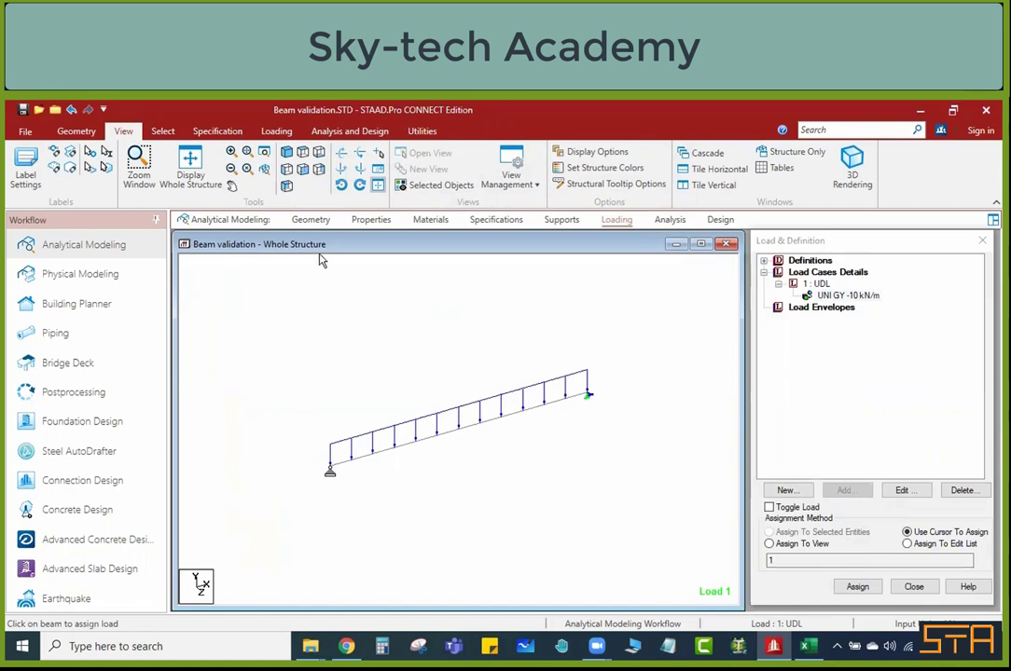
Step: Add a Perform Analysis command with the No Print option to the model's command list
click(353, 132)
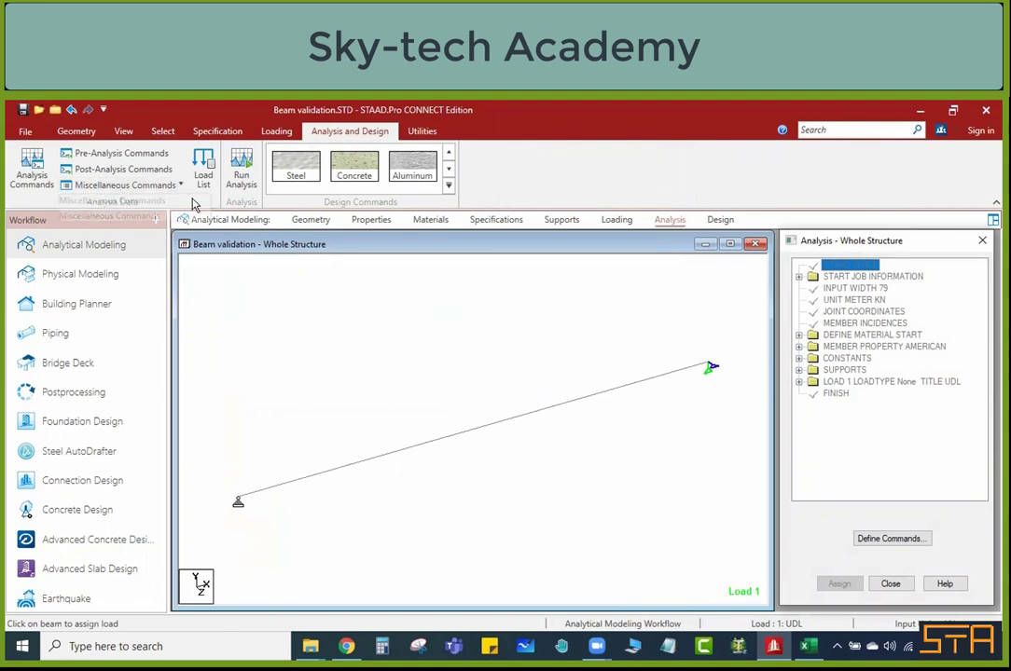
click(39, 184)
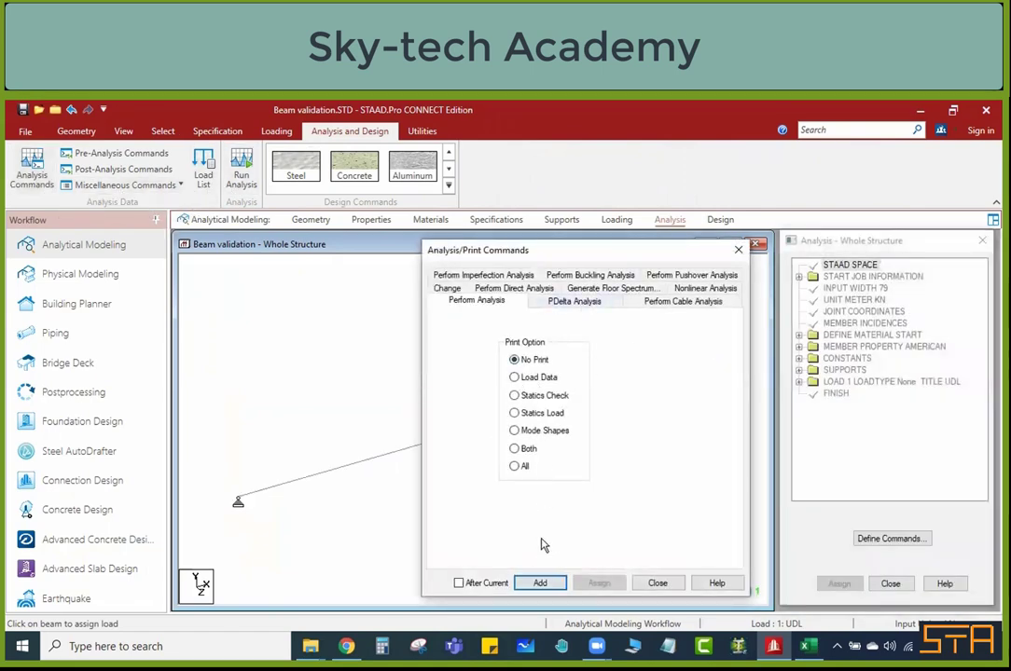
click(538, 582)
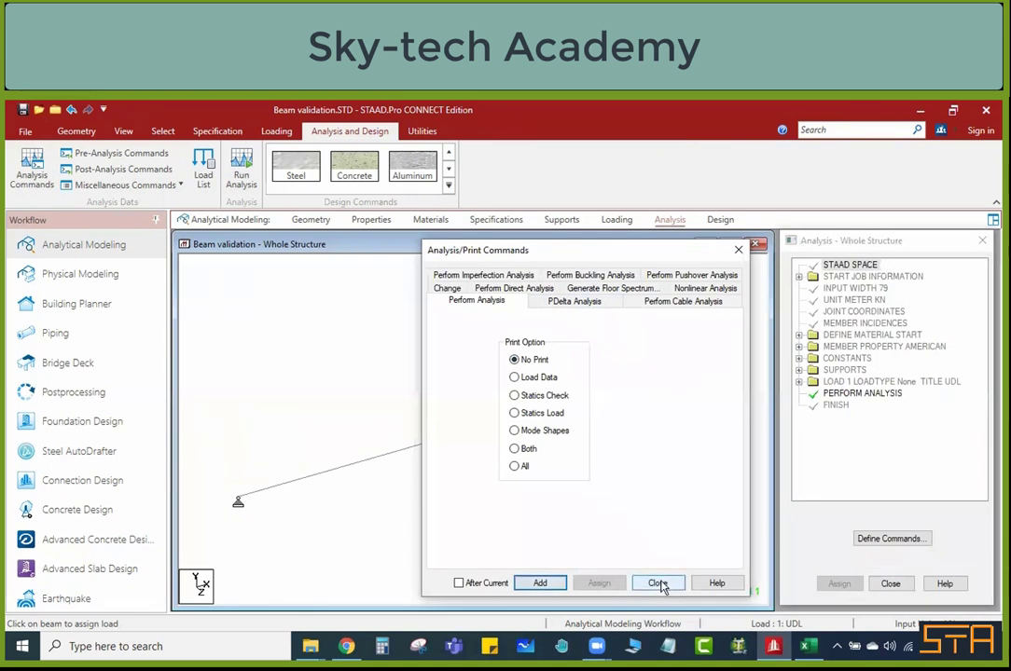
click(658, 584)
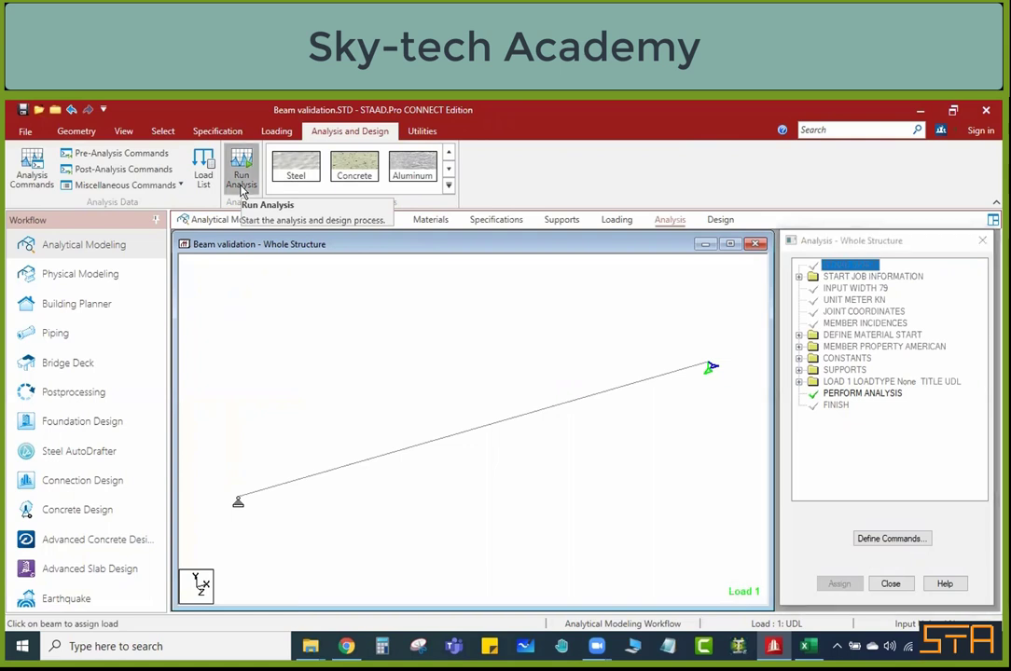
Step: Run the analysis and finish it with the Stay in Modeling Mode option
click(241, 186)
click(494, 445)
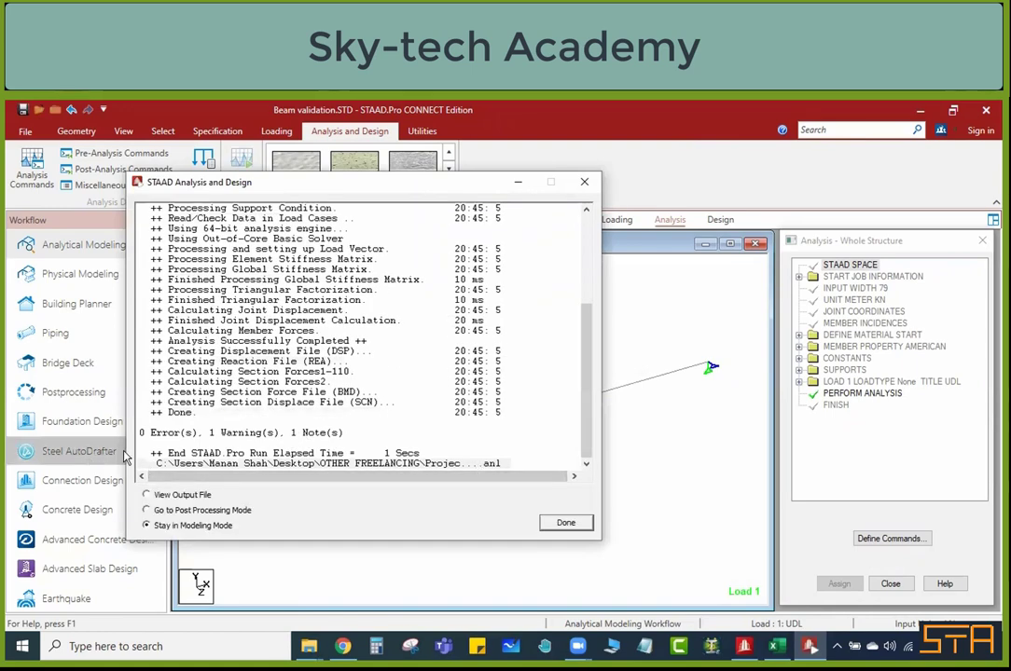
click(566, 523)
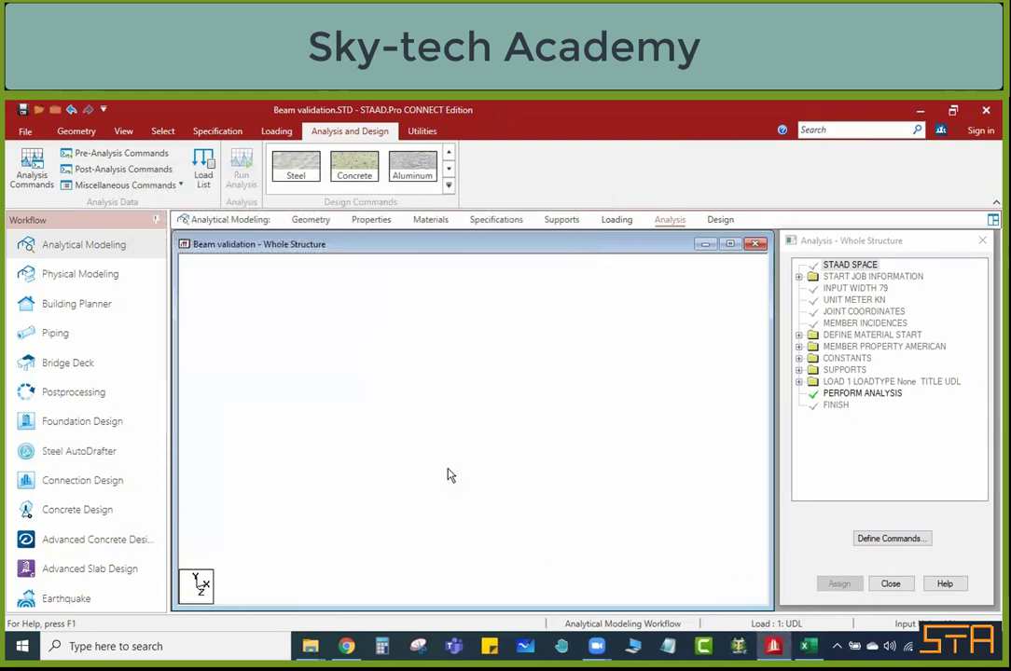
Step: Enter the Postprocessing workflow with load case 1 UDL selected, and turn off the displacement diagram
click(98, 392)
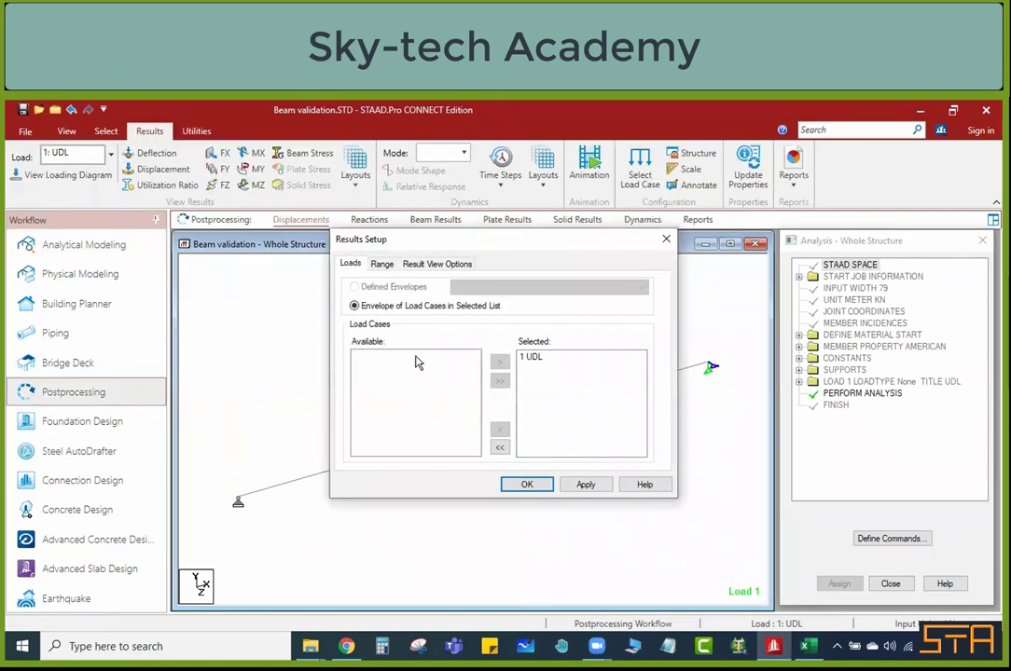
click(525, 484)
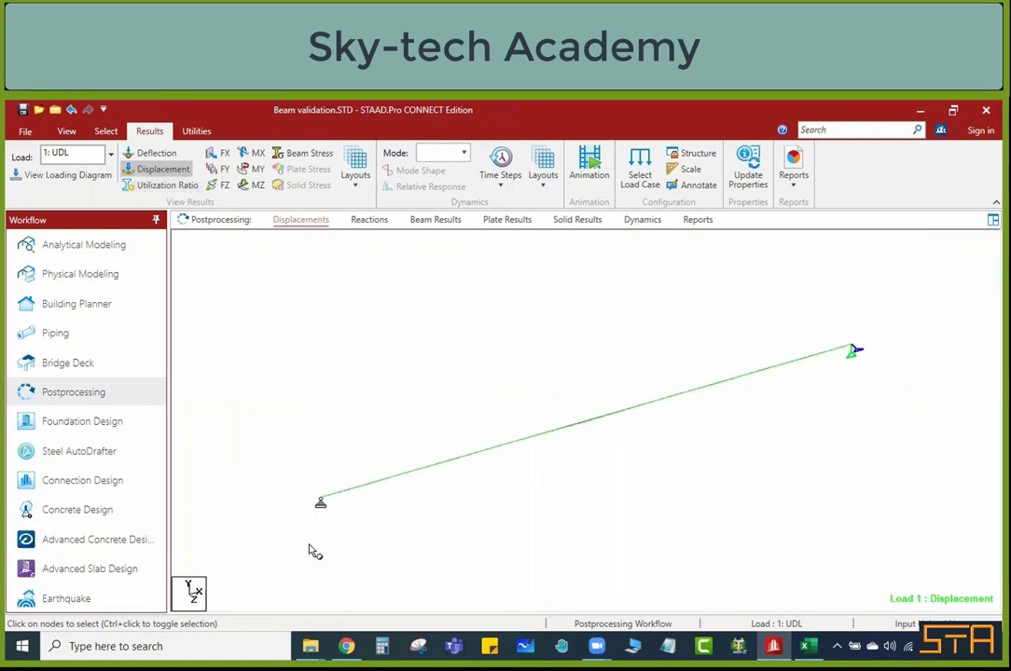
click(150, 169)
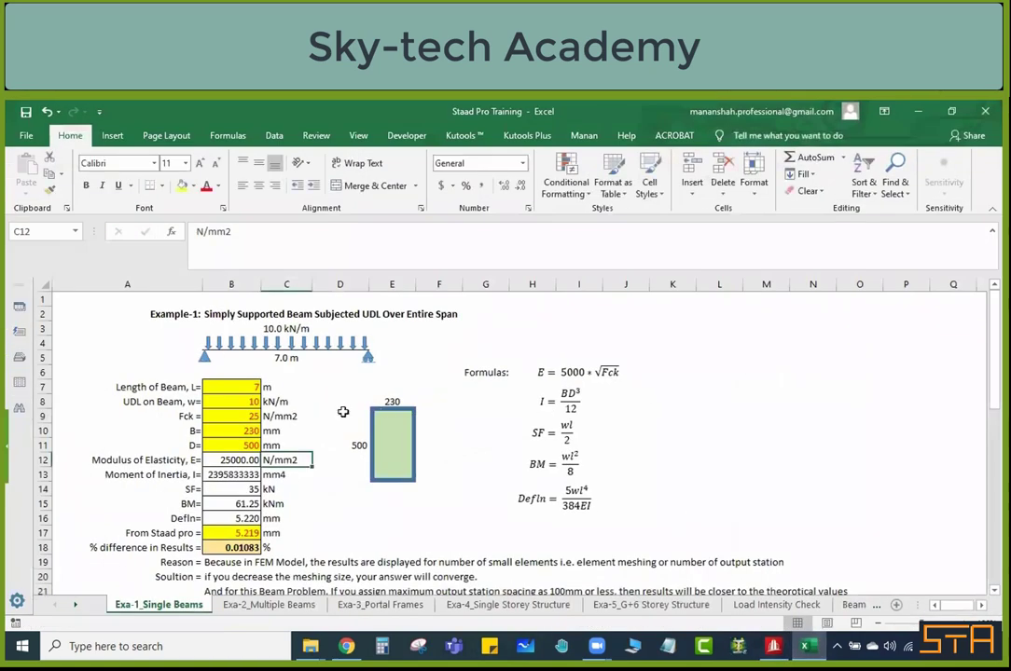
Step: Examine the beam's shear force calculation in cell B14 of the Exa-1_Single Beams sheet in Excel
scroll(343, 412, down, 1)
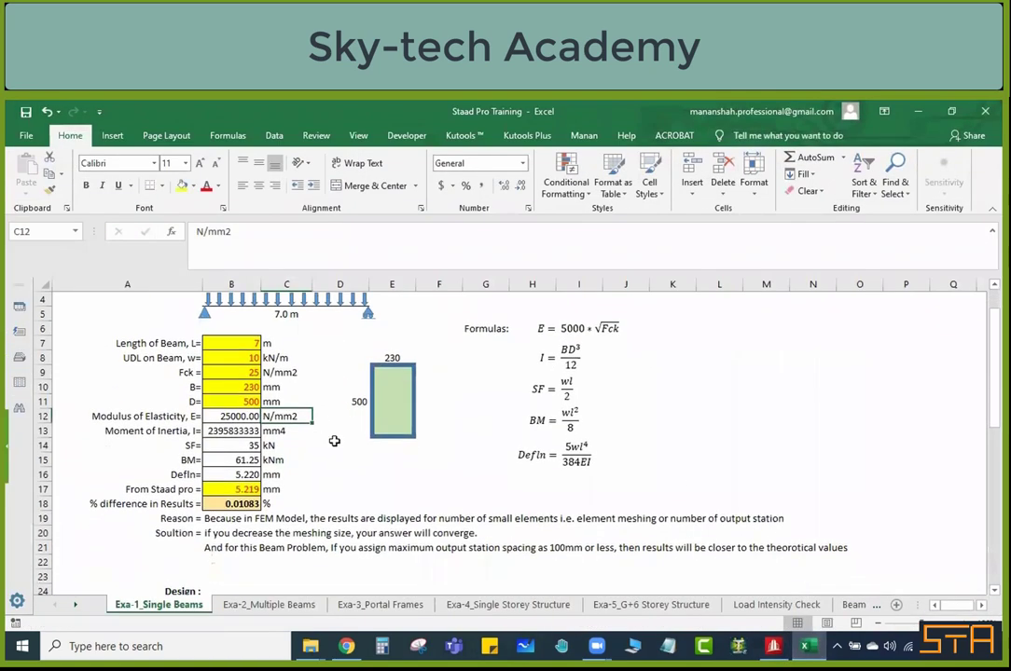
click(317, 445)
click(252, 447)
scroll(252, 448, up, 1)
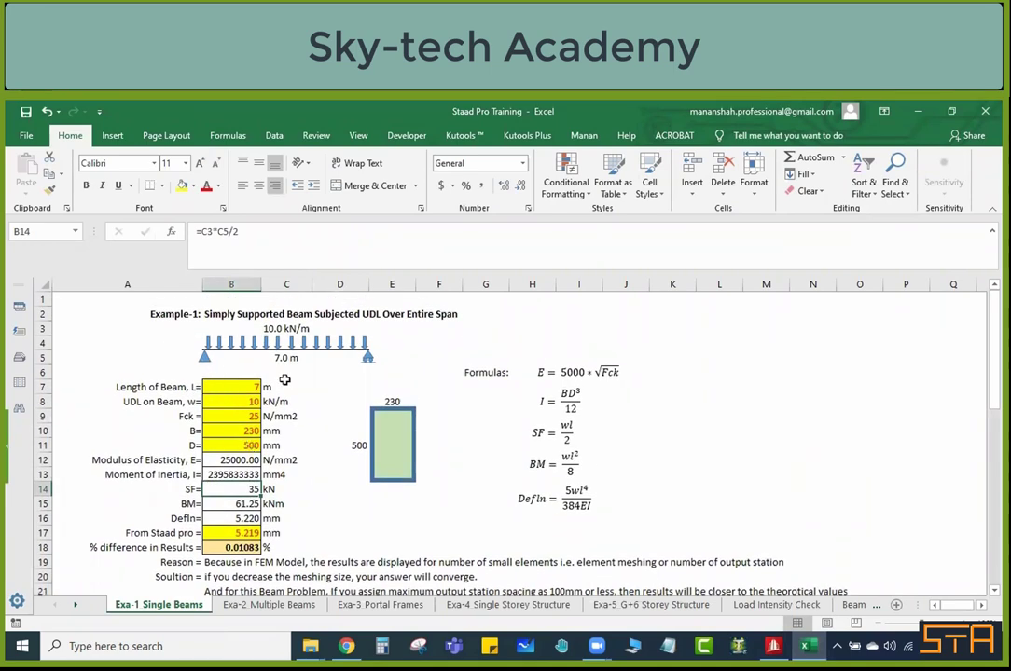
Step: Switch back to STAAD.Pro and display the support reactions in an enlarged front view of the beam
click(774, 646)
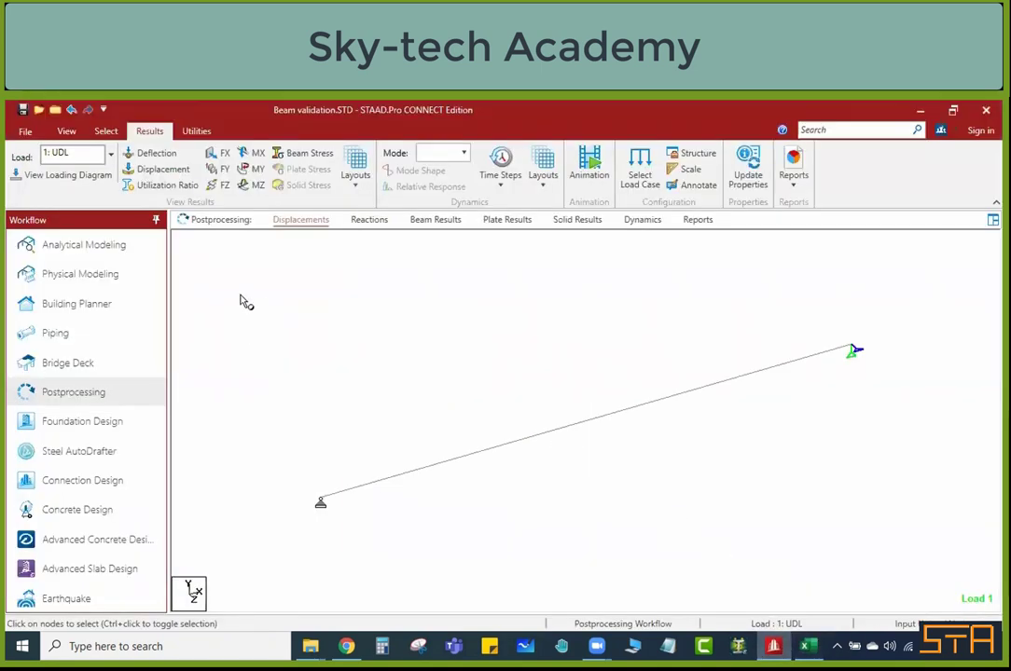
click(369, 220)
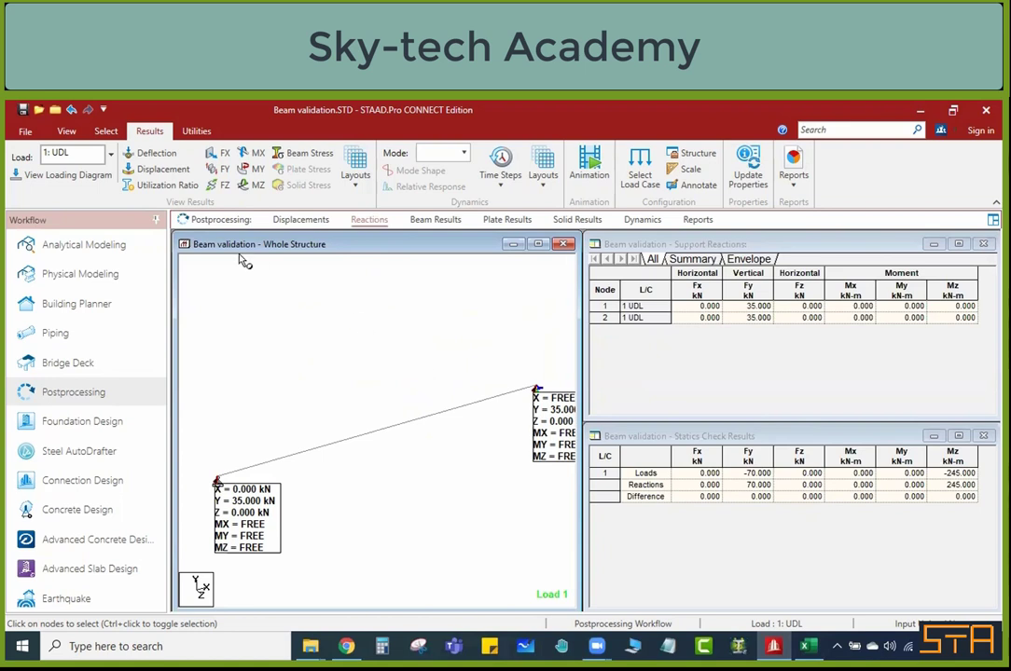
click(67, 131)
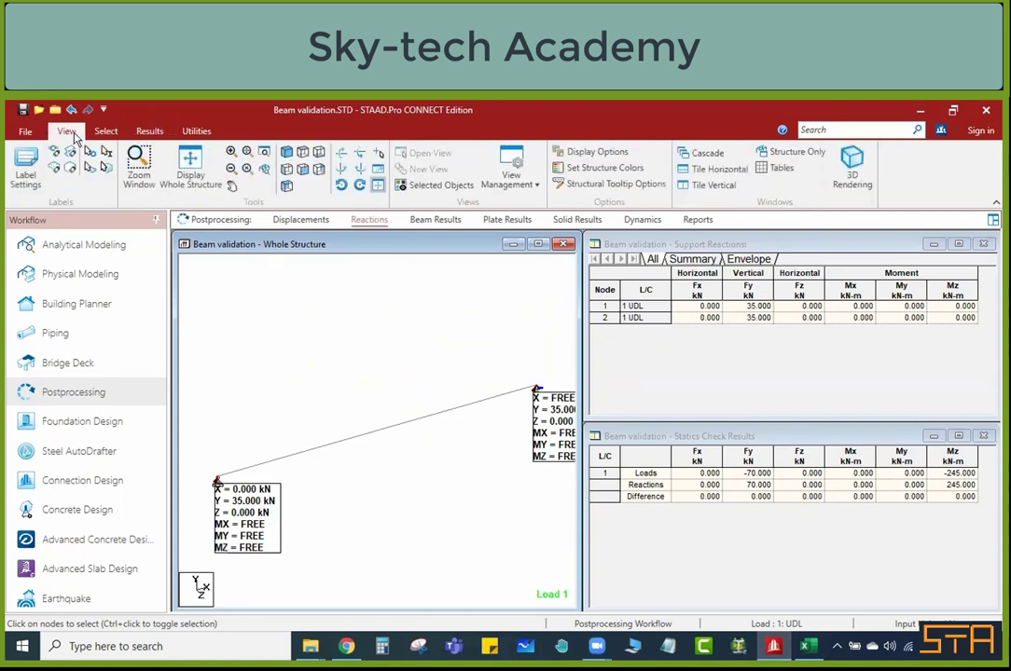
click(304, 171)
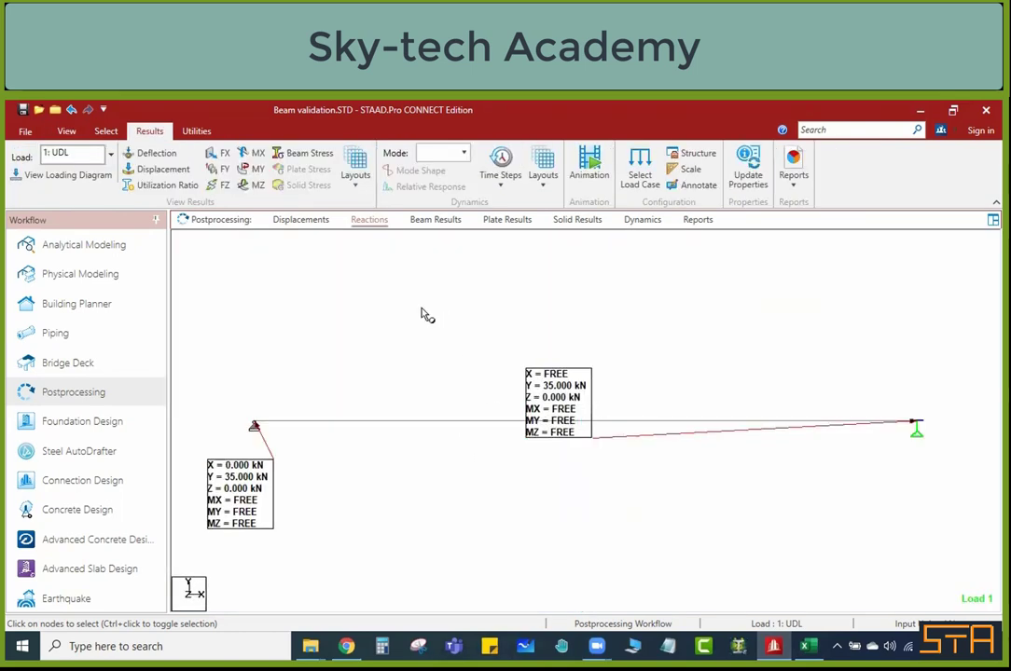
Step: Move the two support reaction labels so that each sits just below its own support
right_click(422, 310)
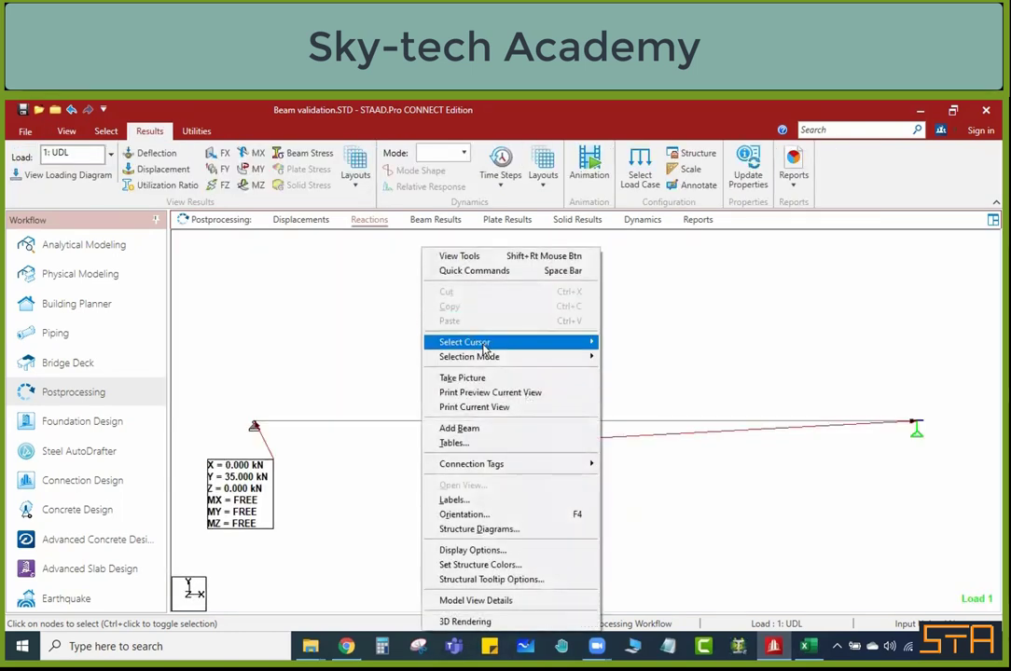
mouse_move(485, 342)
click(638, 445)
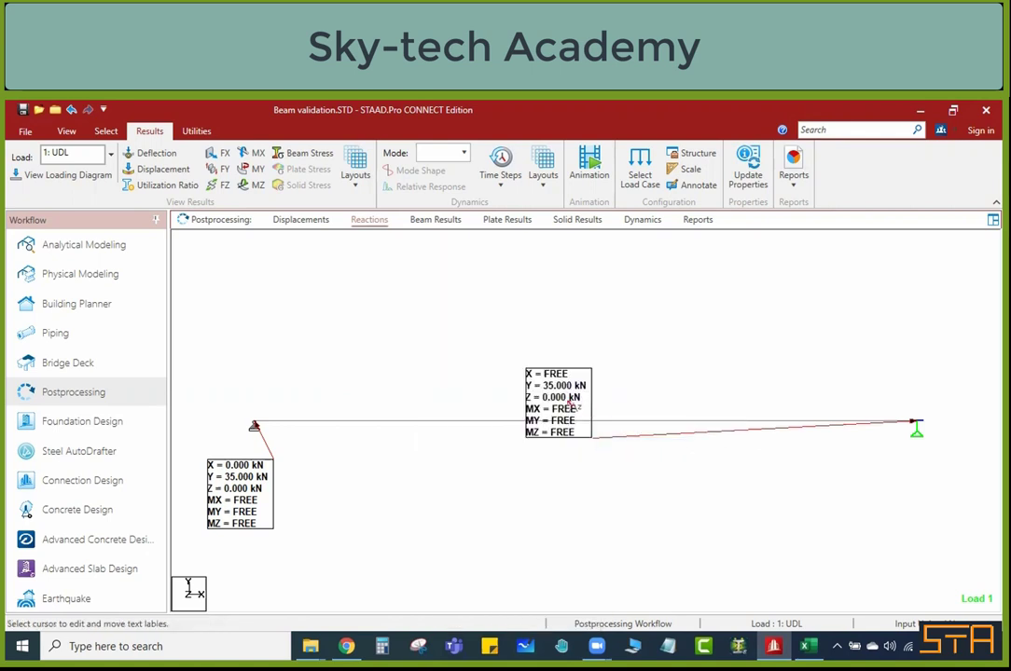
drag(569, 403, 932, 474)
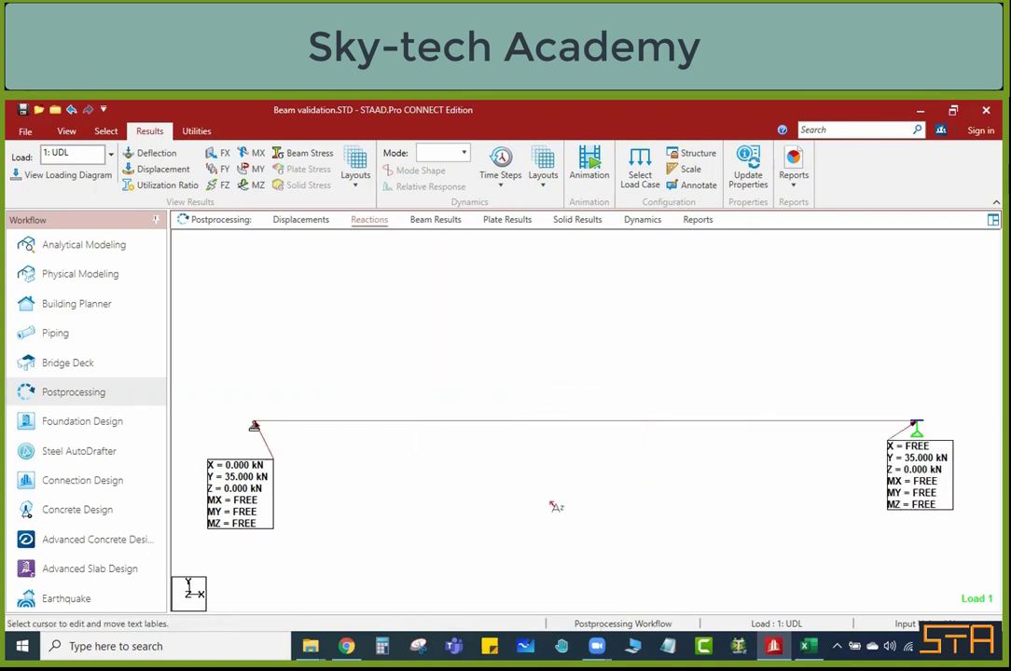
drag(241, 489, 227, 460)
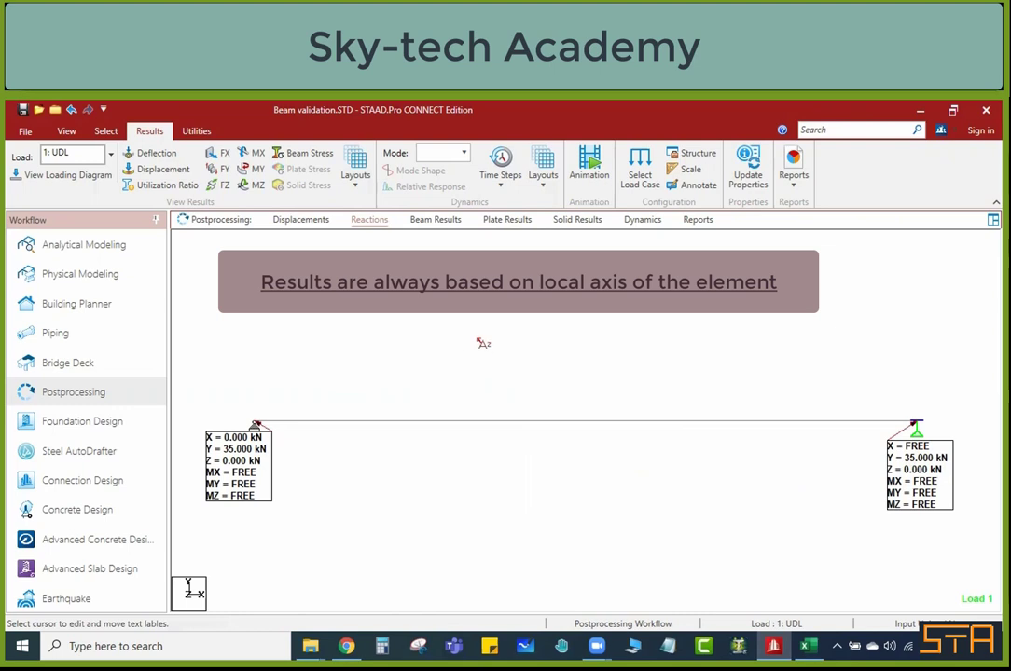
Step: Display the beam's Fy shear force diagram and annotate the shear values at the beam ends
scroll(594, 427, up, 2)
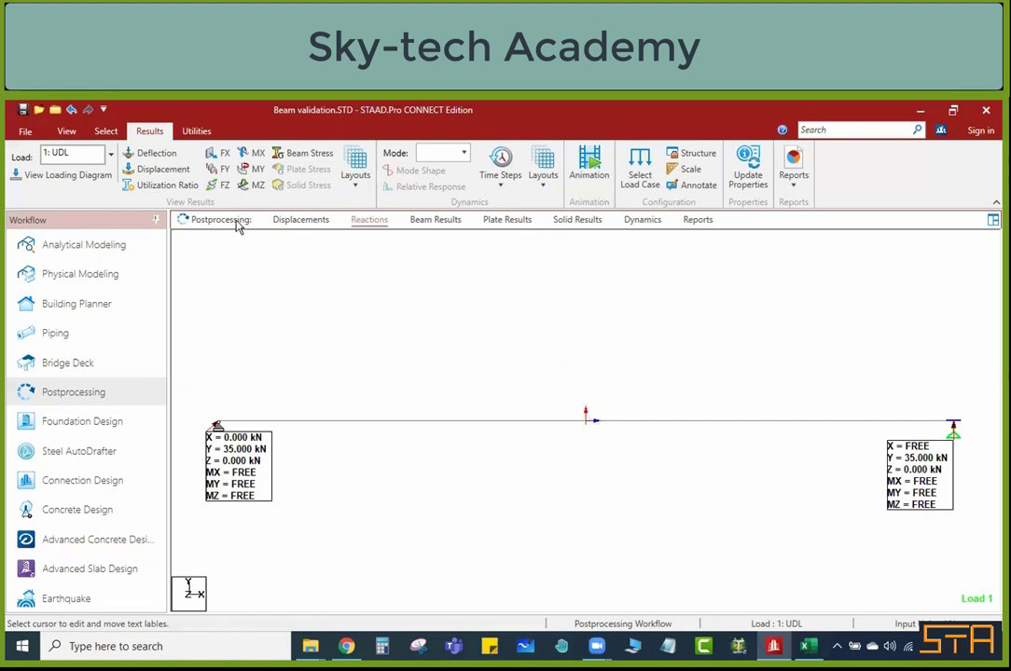
click(220, 169)
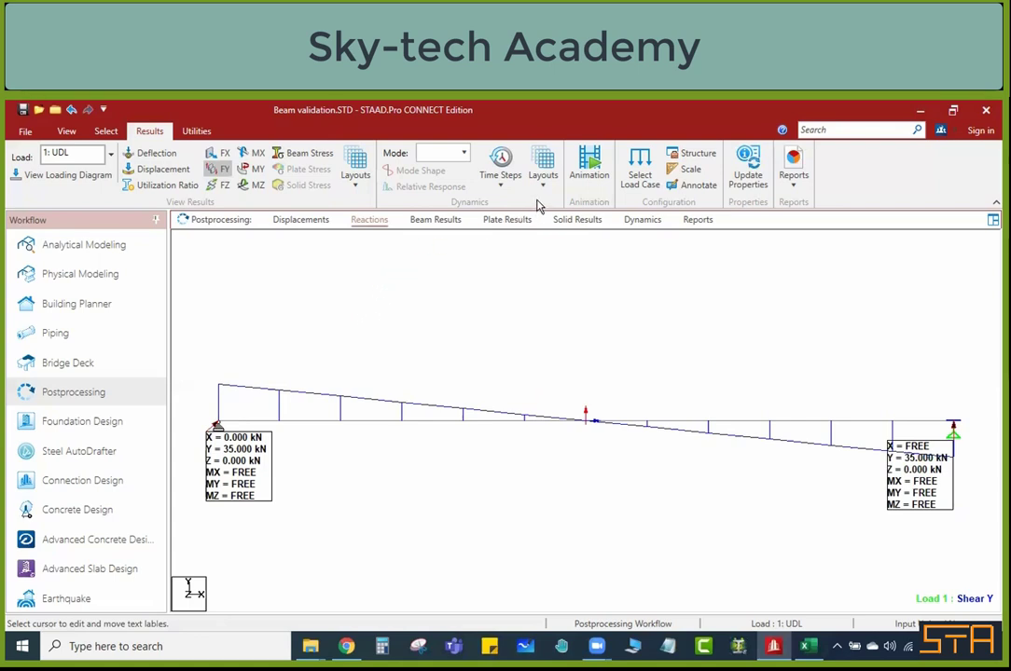
click(705, 187)
click(451, 261)
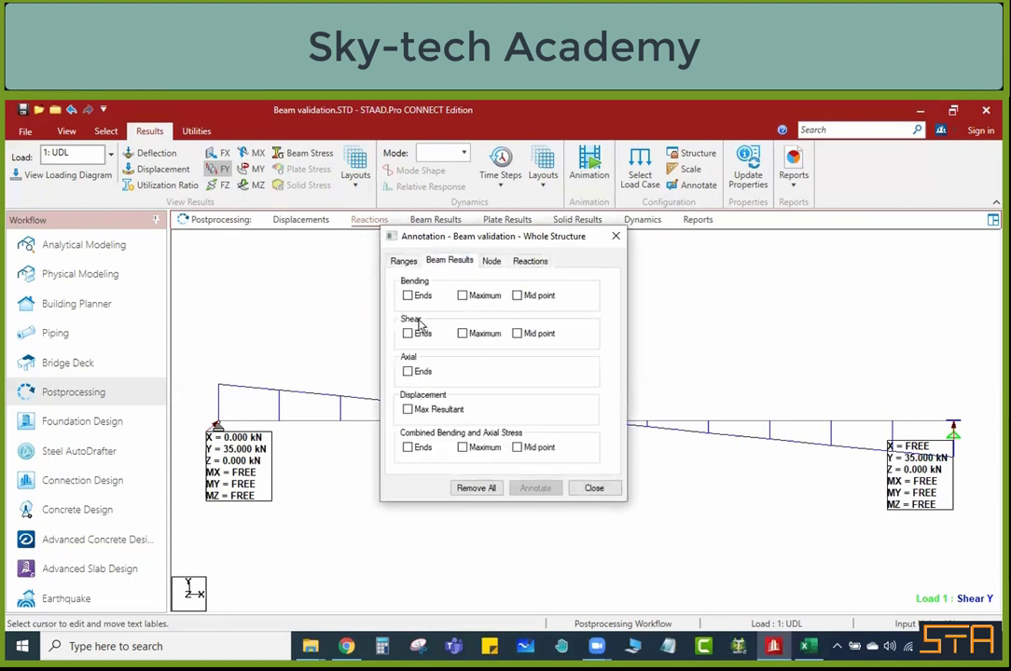
click(408, 333)
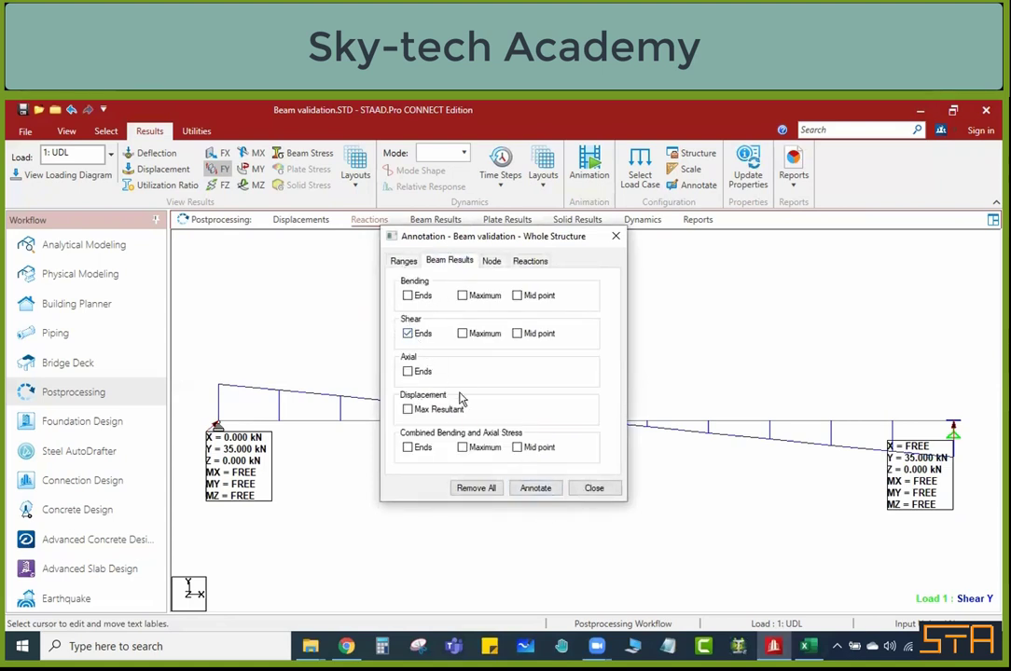
click(537, 488)
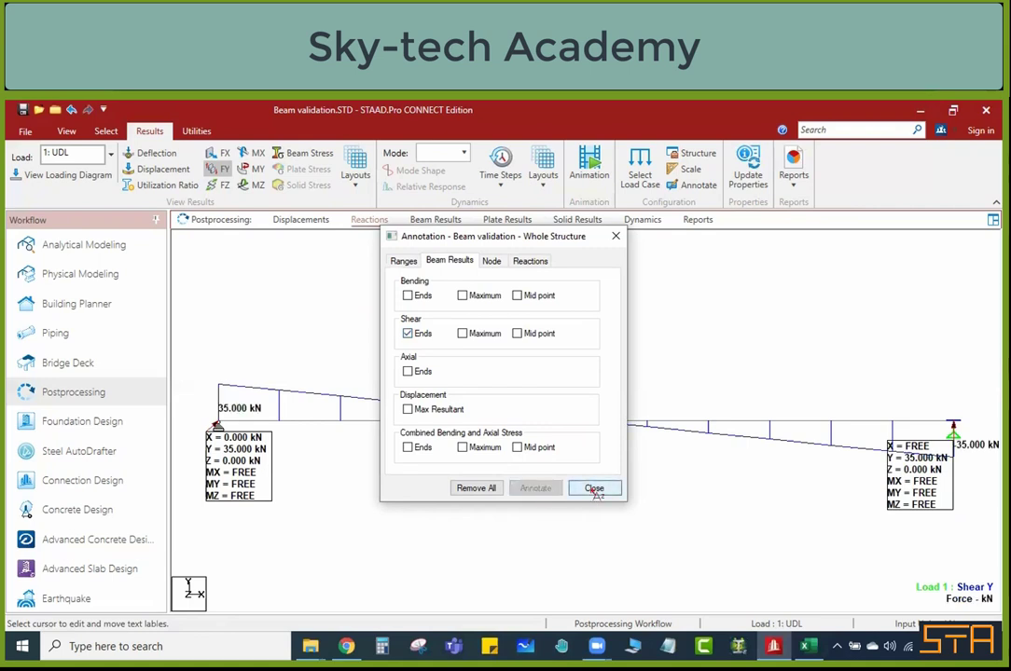
click(594, 488)
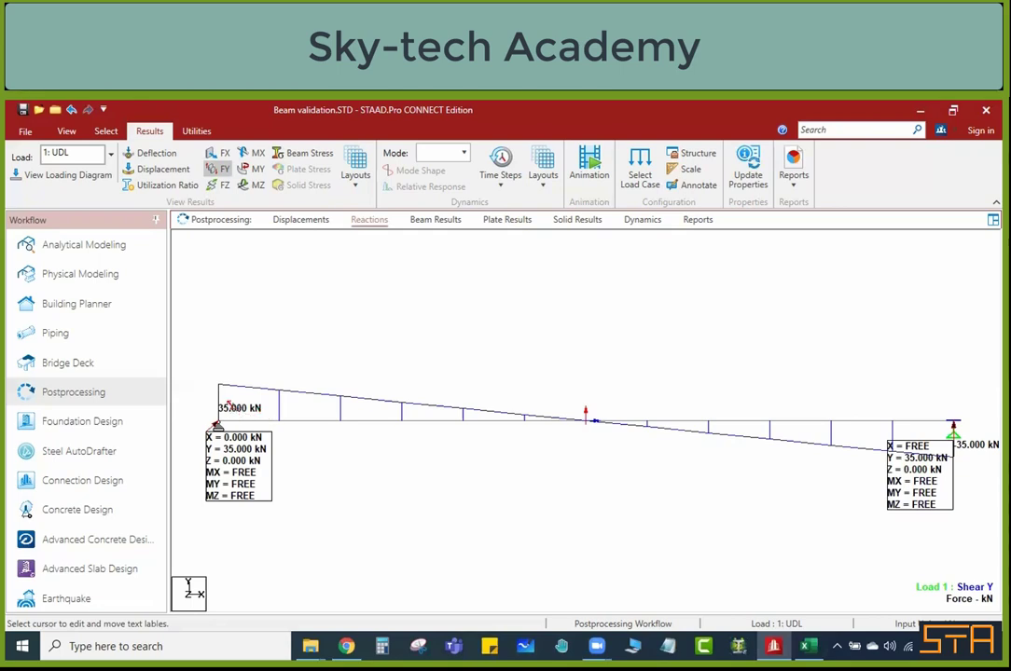
Step: Compare the shear result with the Excel sheet, check the bending moment formula in B15, and return to STAAD.Pro
click(808, 647)
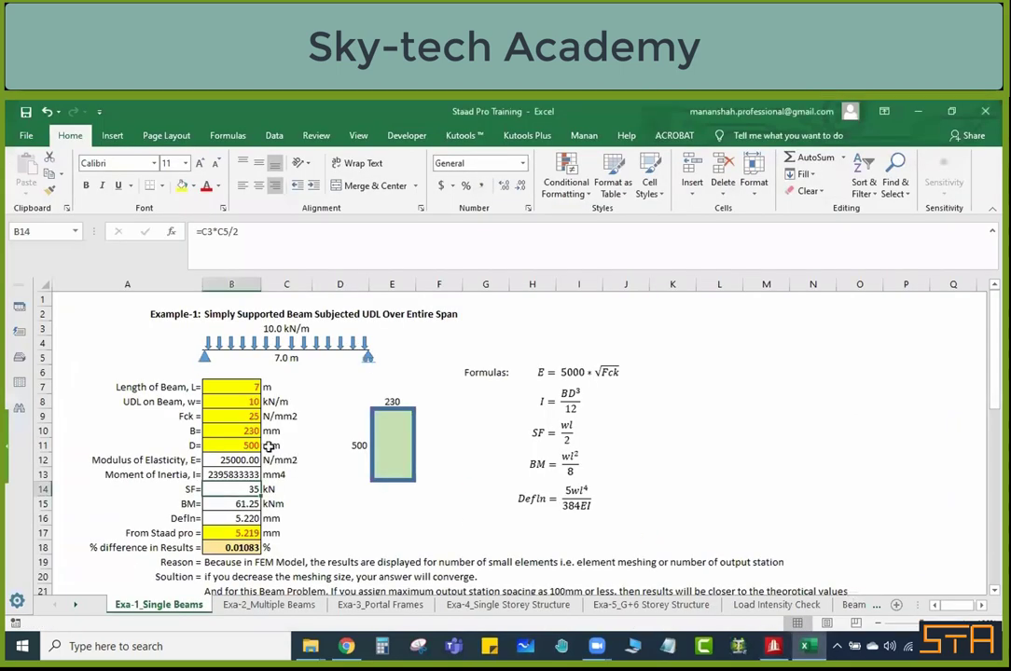
click(235, 503)
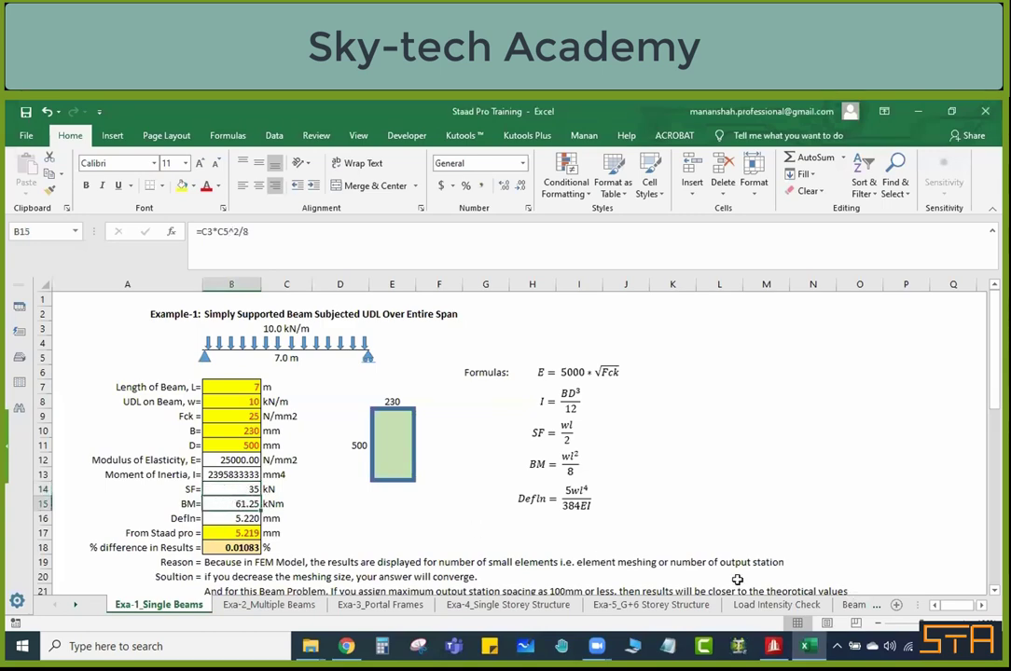
click(773, 646)
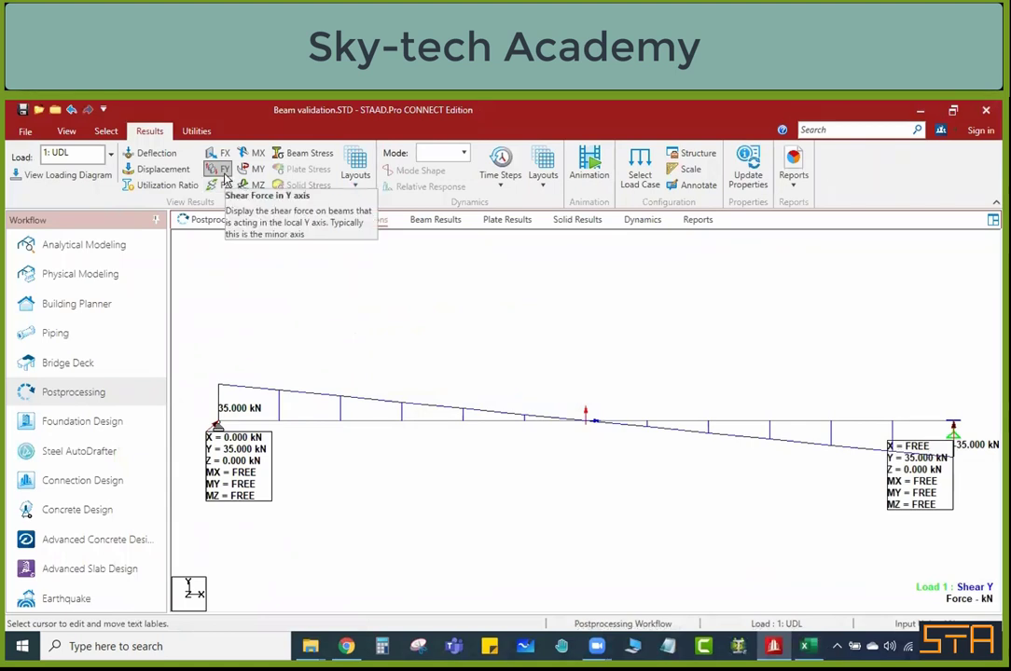
Step: Hide the Fy shear force diagram and set the beam to the isometric view
click(223, 174)
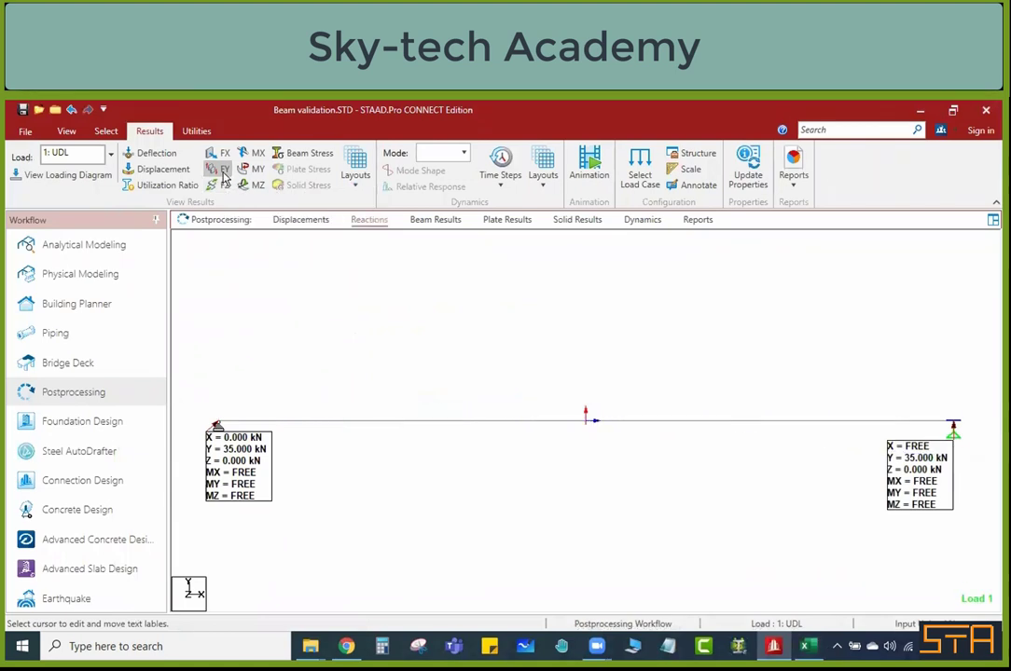
click(66, 132)
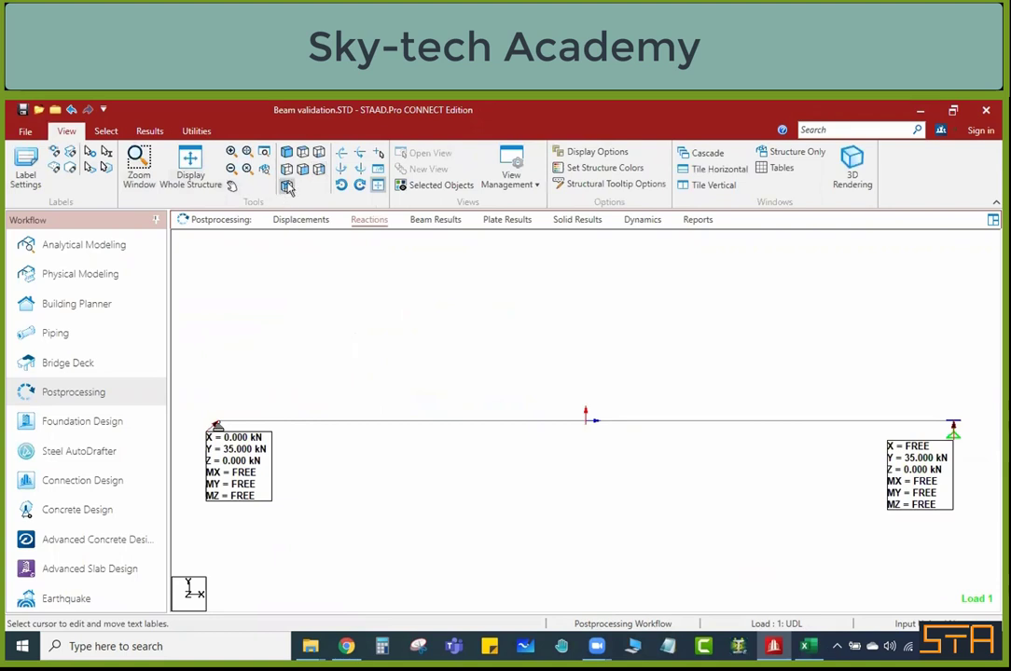
click(286, 152)
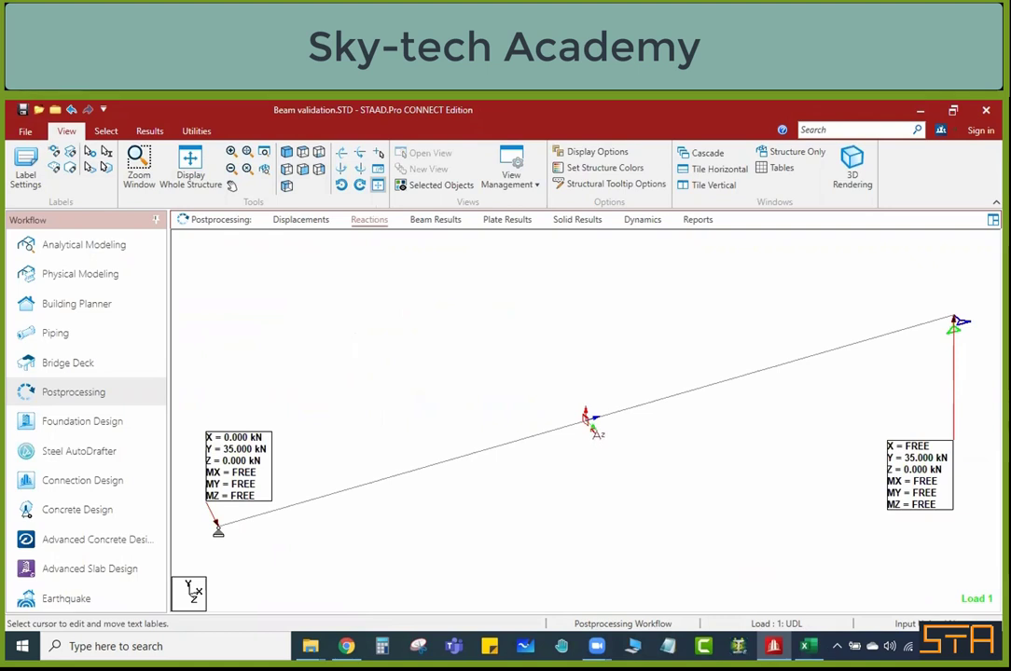
Step: Display the beam's Mz bending moment diagram and annotate only its mid-point value, turning off the shear end annotations
click(147, 132)
click(249, 185)
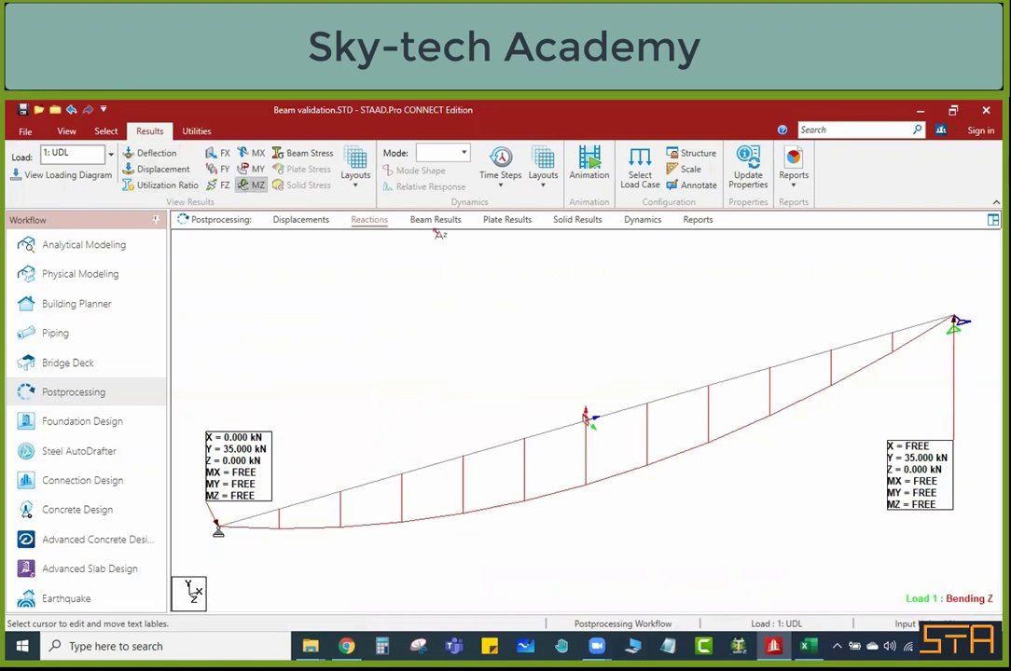
click(695, 184)
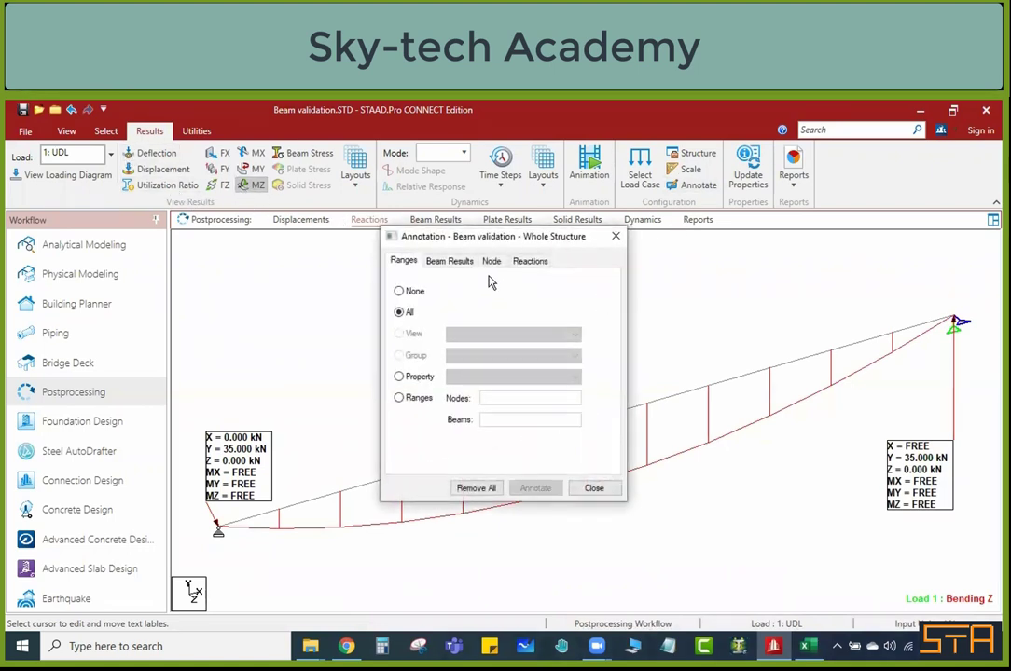
click(450, 261)
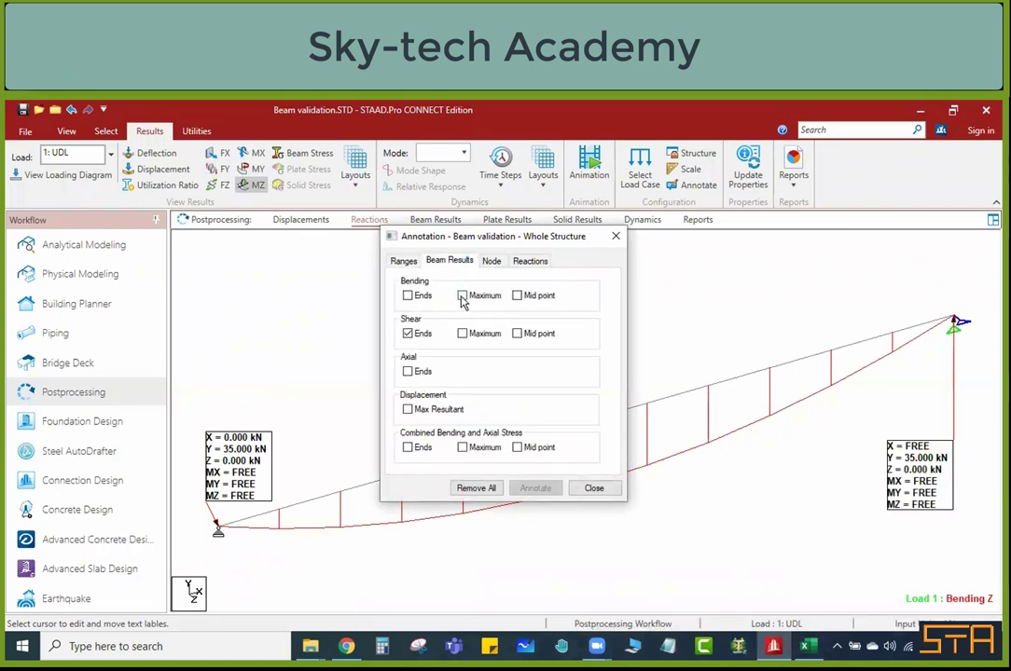
click(518, 296)
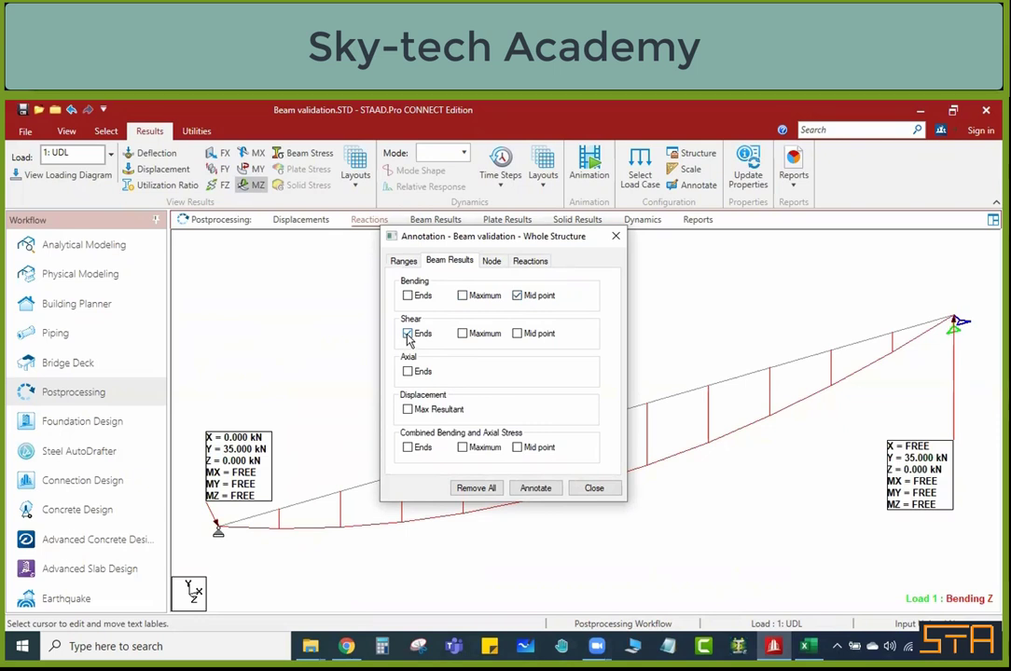
click(539, 488)
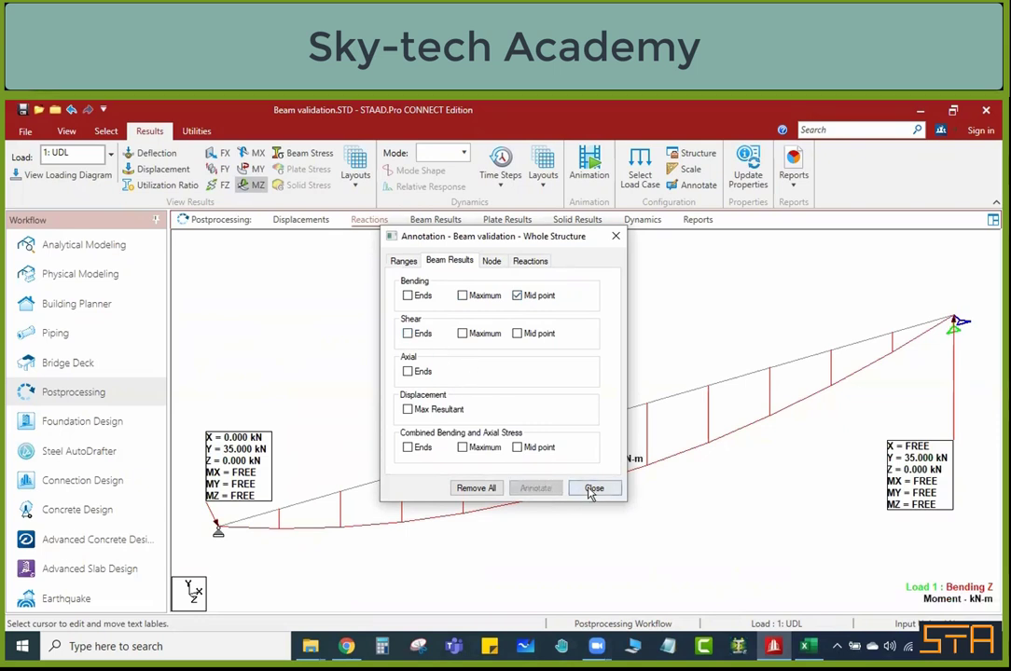
click(594, 489)
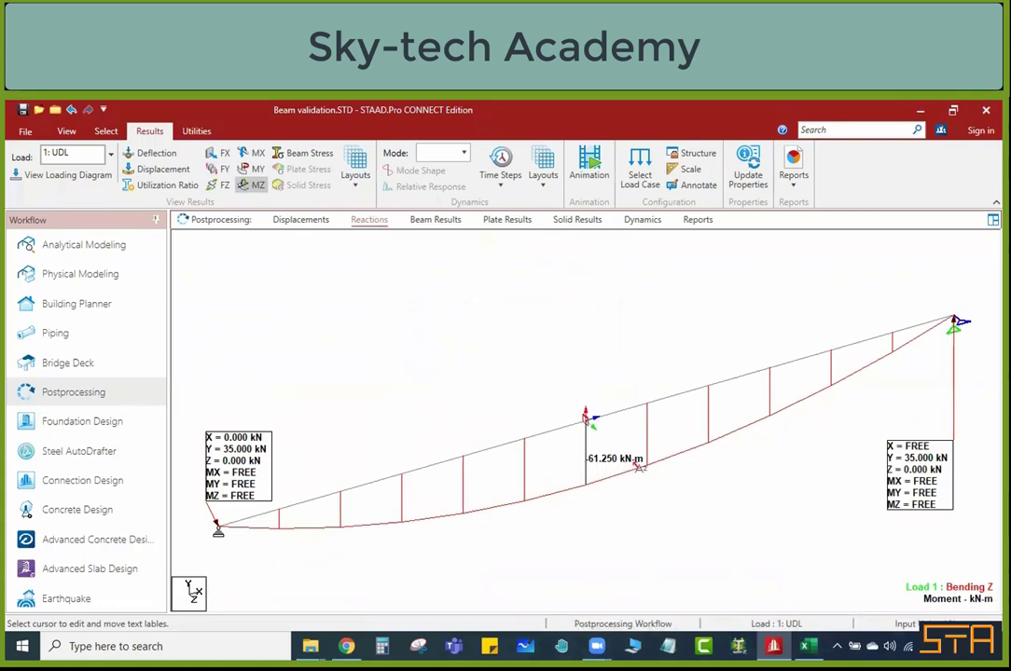
Step: Compare the bending moment with the Excel sheet, check the deflection formula in B16, and return to STAAD.Pro
key(alt+Tab)
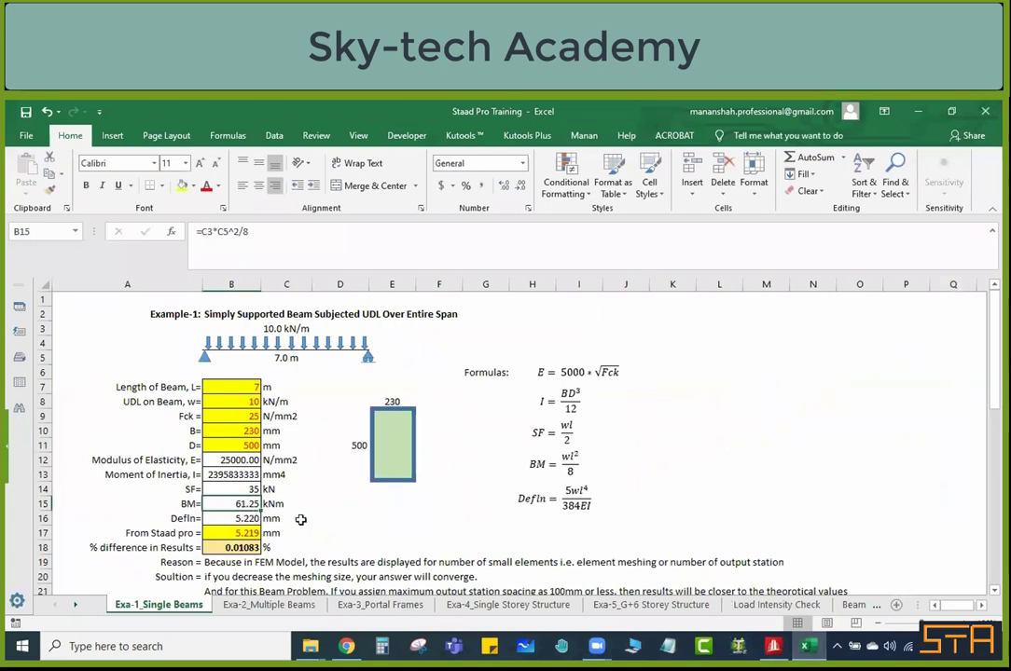
key(alt+Tab)
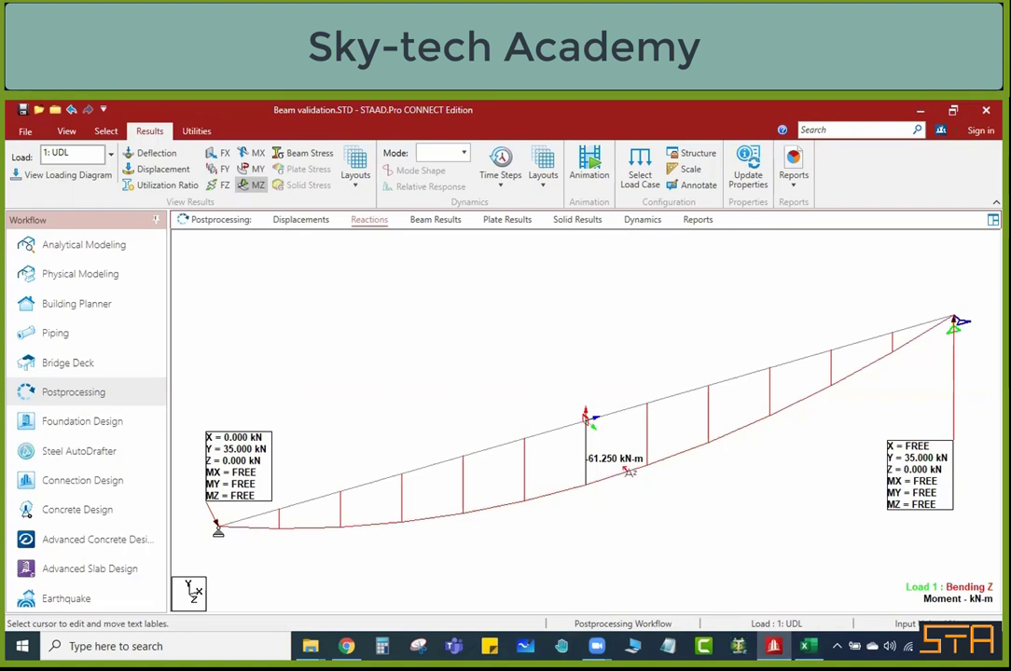
click(809, 646)
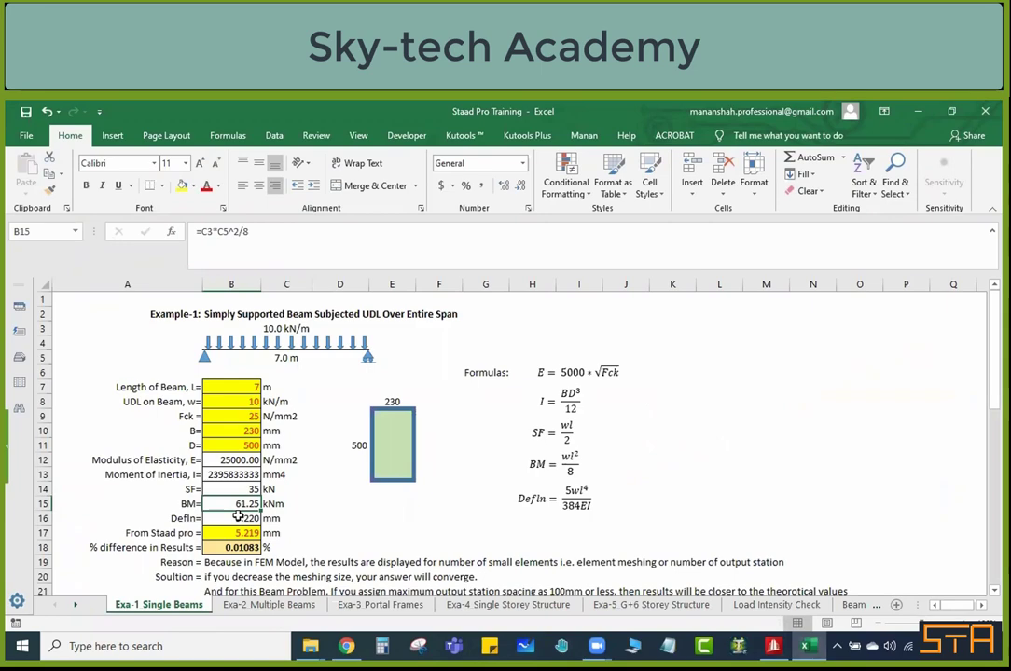
click(236, 518)
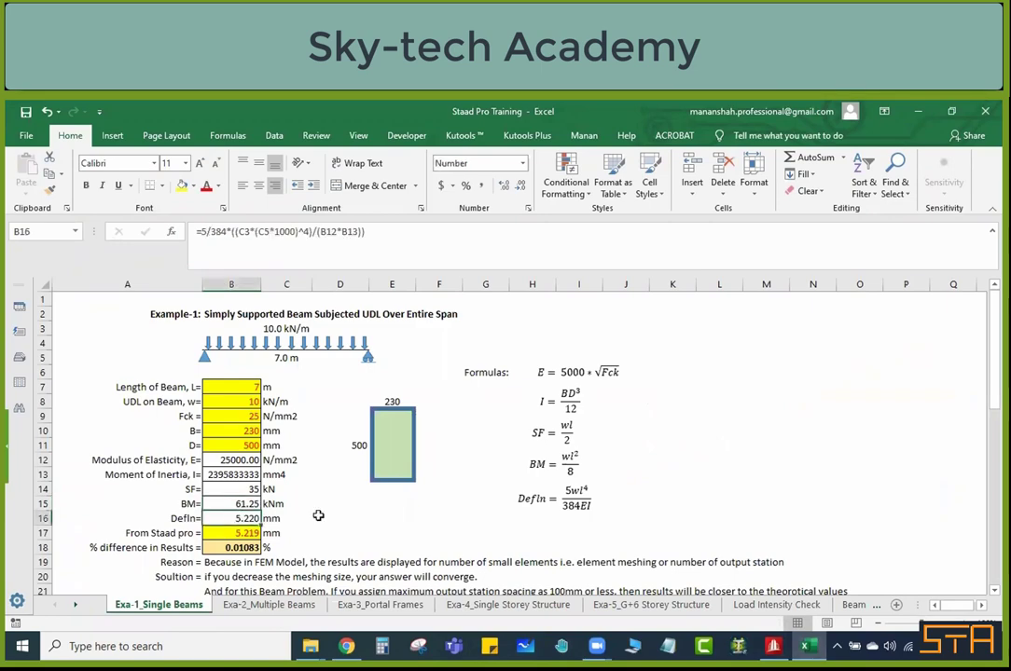
click(774, 647)
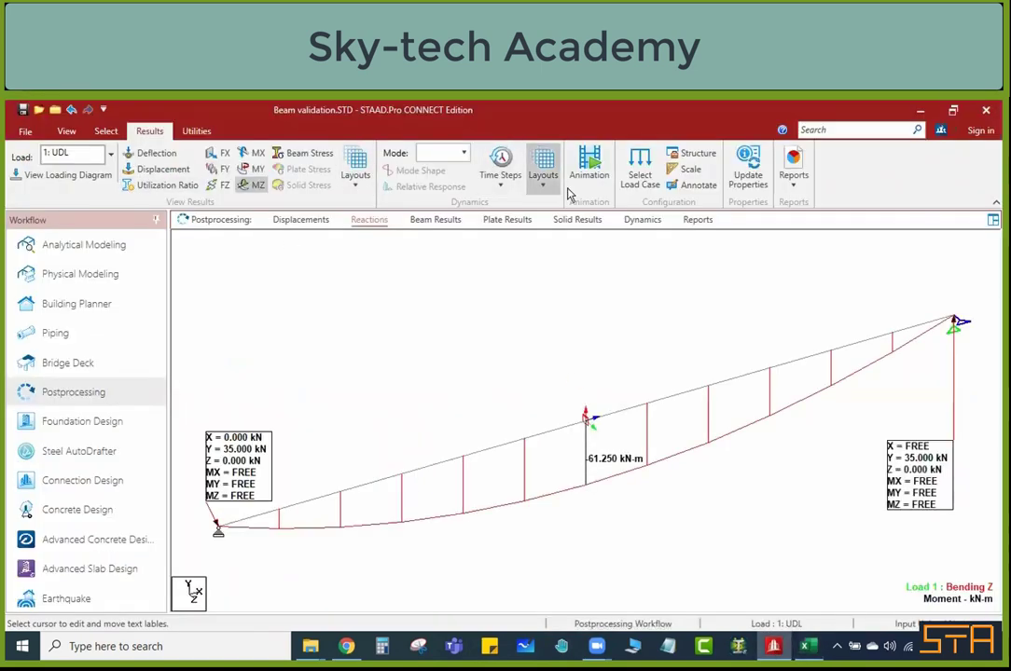
click(697, 185)
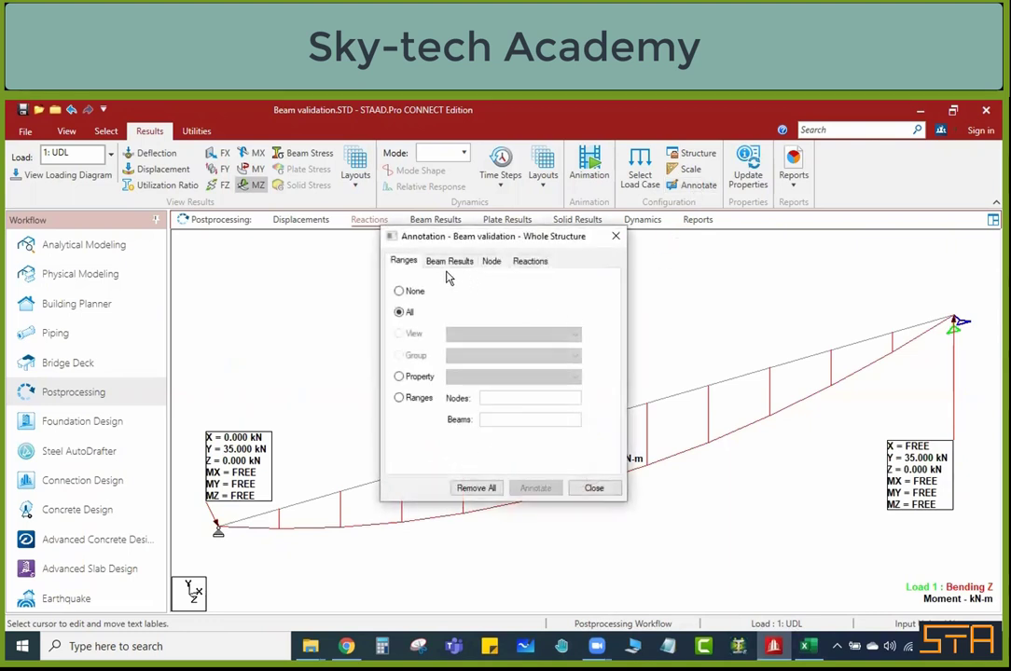
click(449, 265)
click(492, 267)
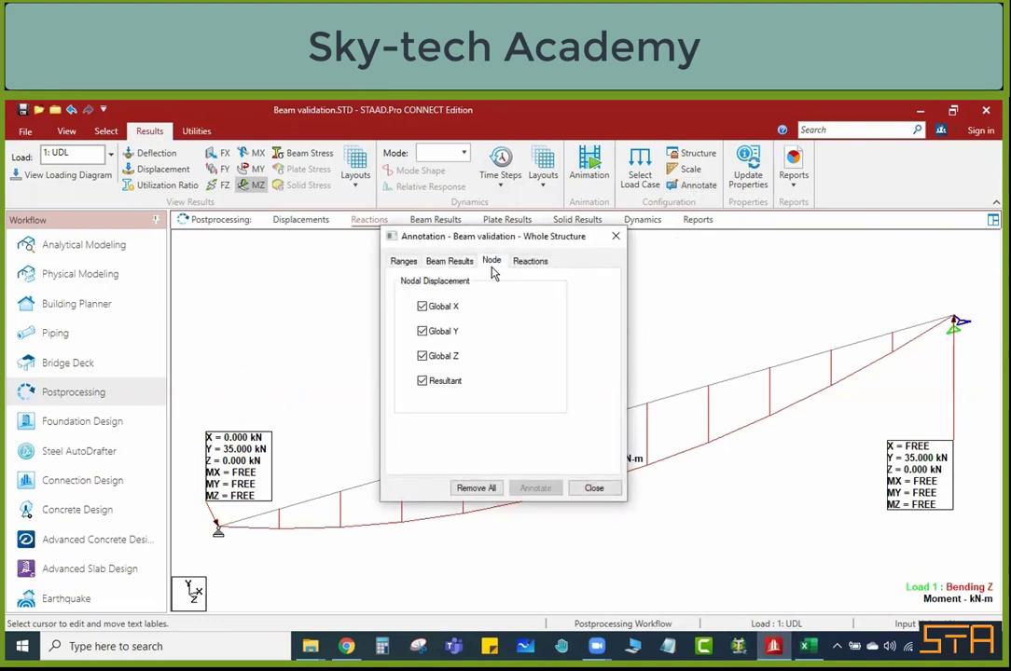
click(539, 263)
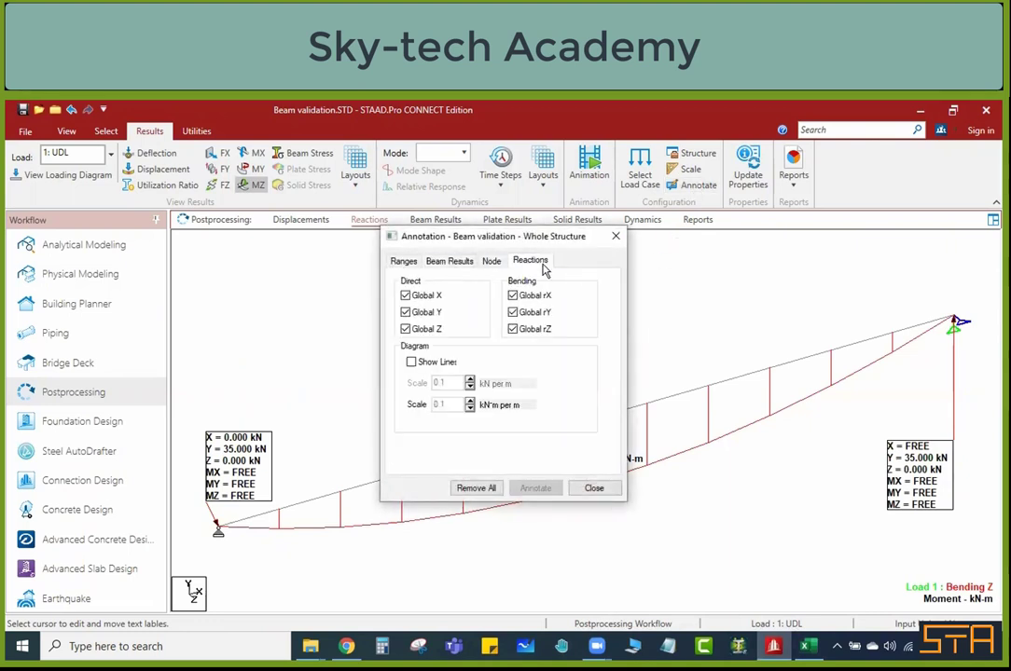
click(615, 236)
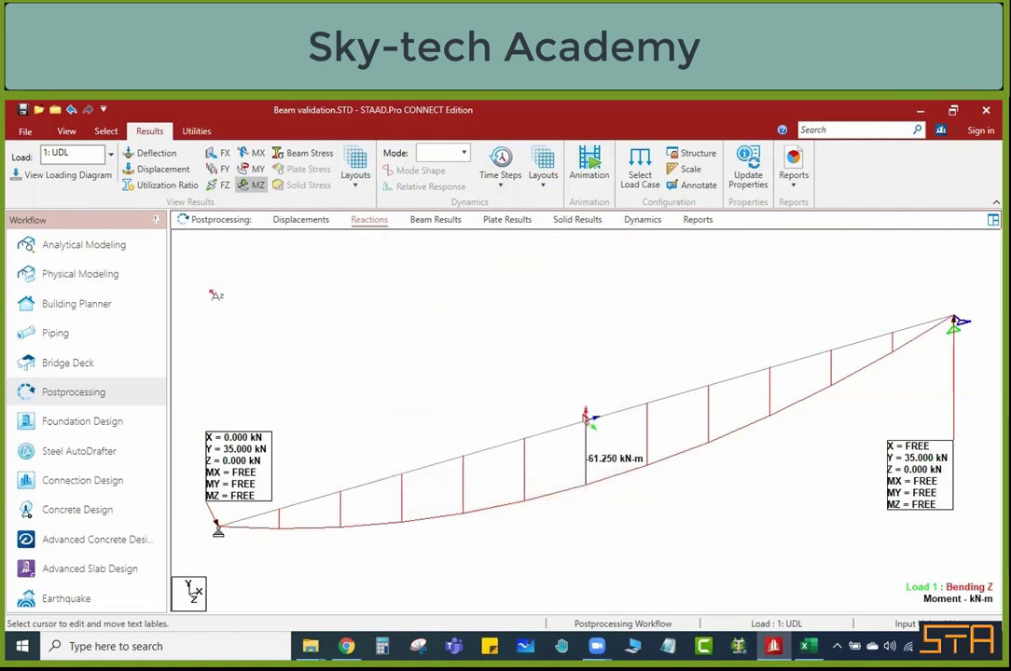
Step: Switch from the text cursor to the Beams cursor in the bending moment view
right_click(309, 342)
mouse_move(391, 343)
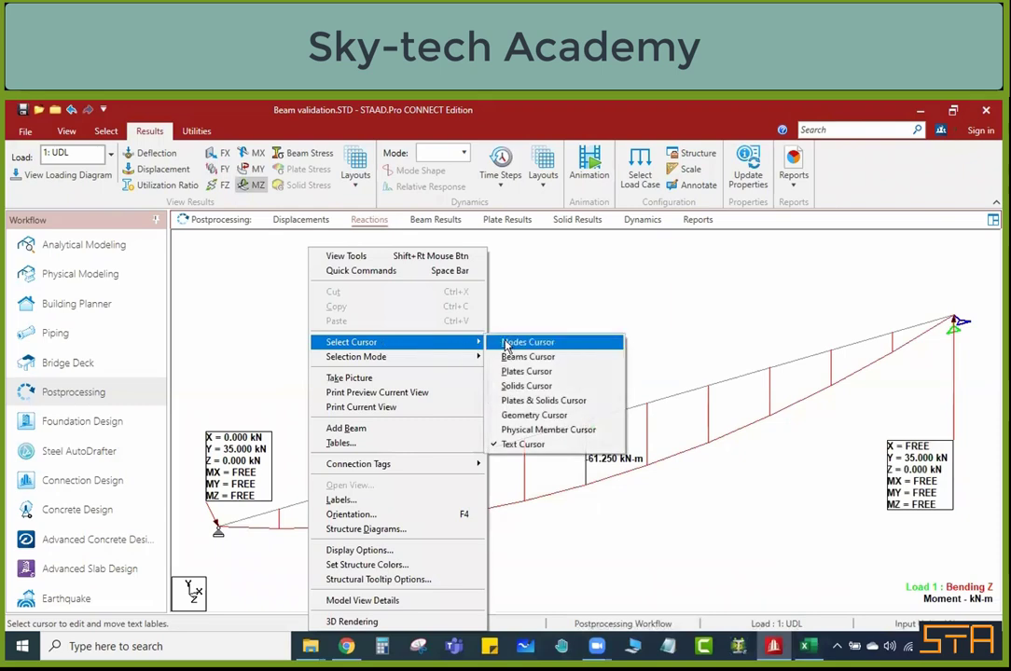
click(528, 356)
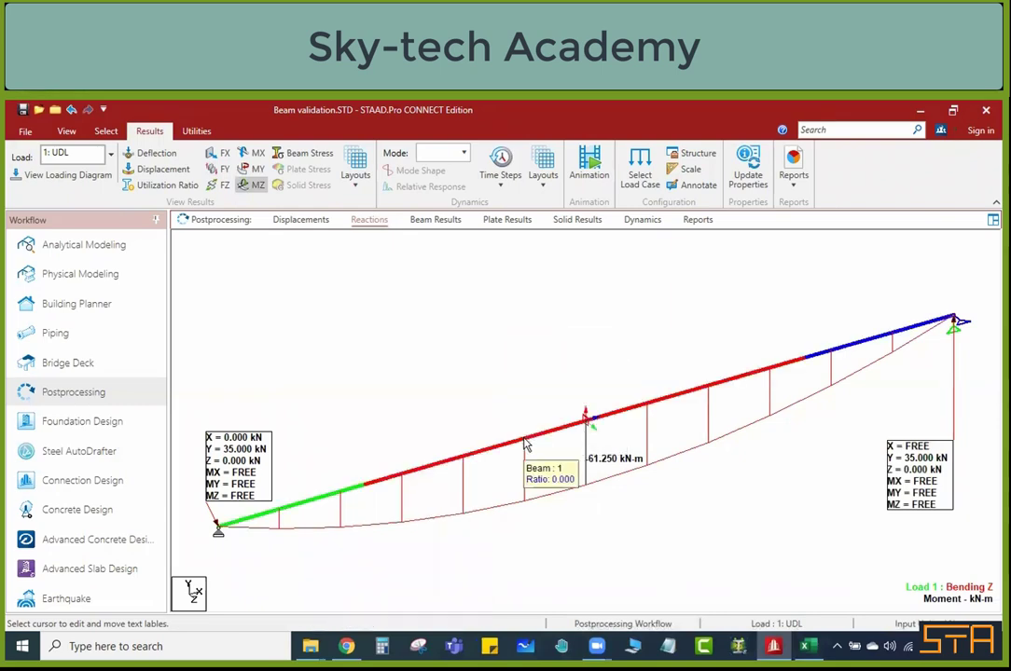
Step: Show the Displacements results for the UDL load and maximize the whole-structure view with the displaced shape displayed
click(300, 220)
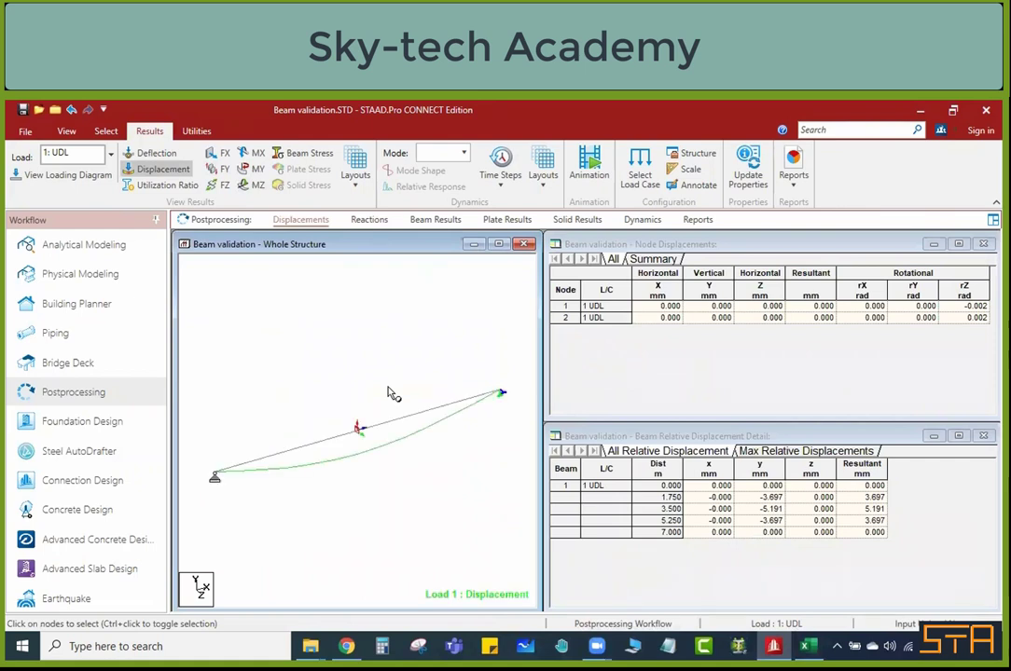
click(498, 244)
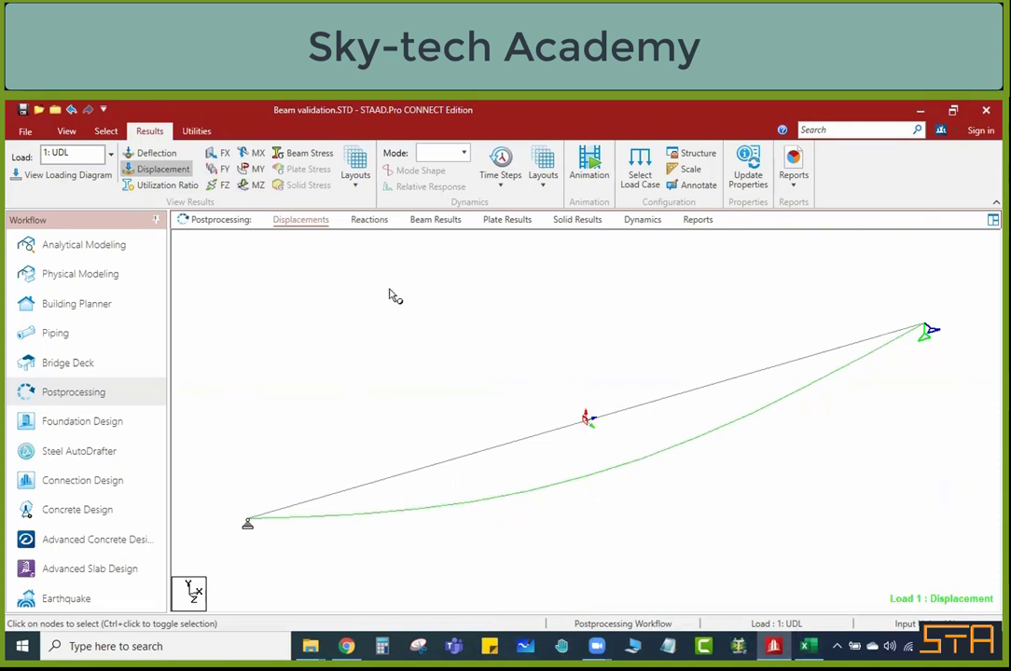
click(164, 170)
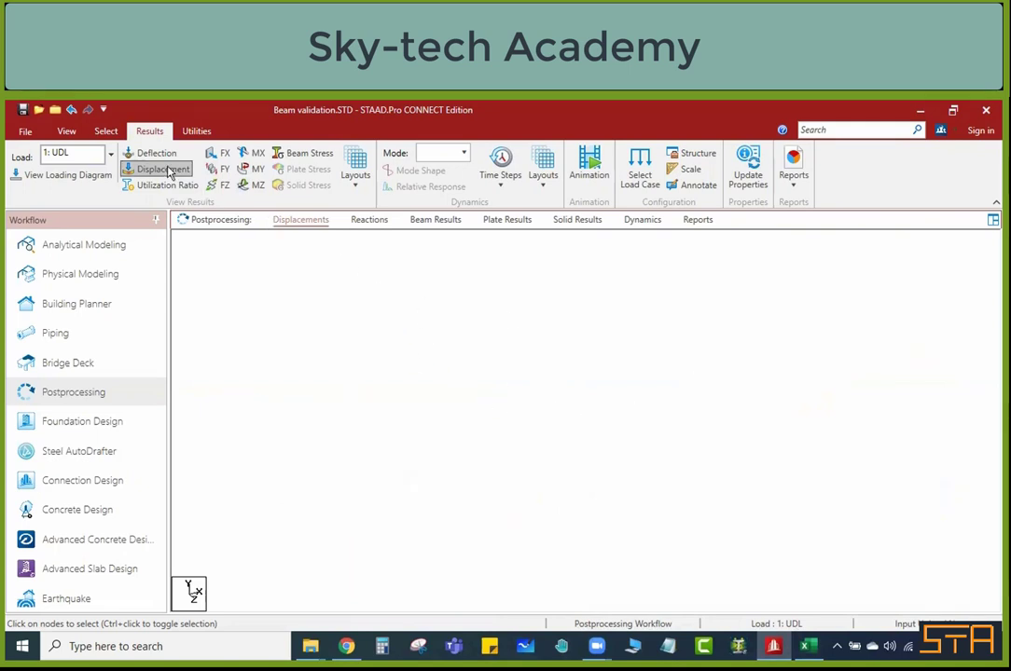
click(167, 171)
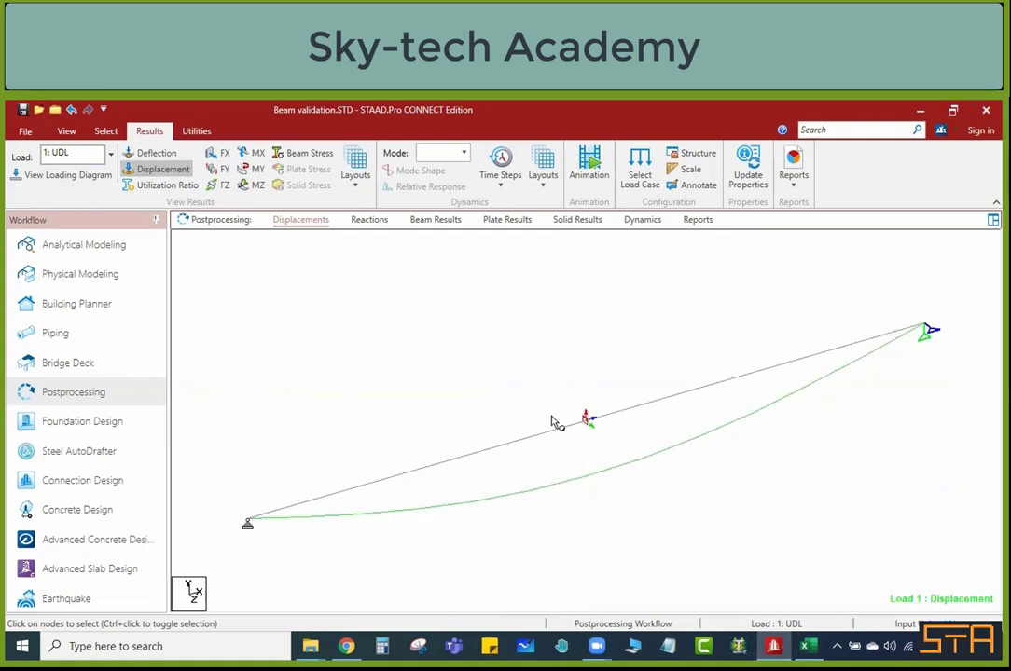
Step: Activate the Beams cursor and open the deflection results of beam 1
right_click(519, 408)
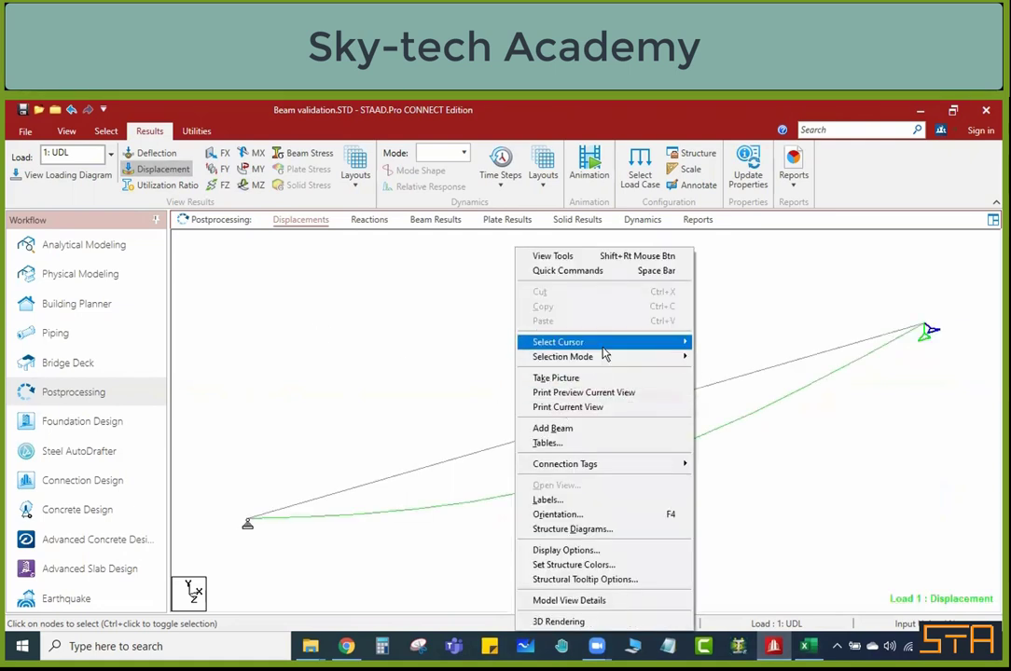
mouse_move(603, 345)
click(718, 356)
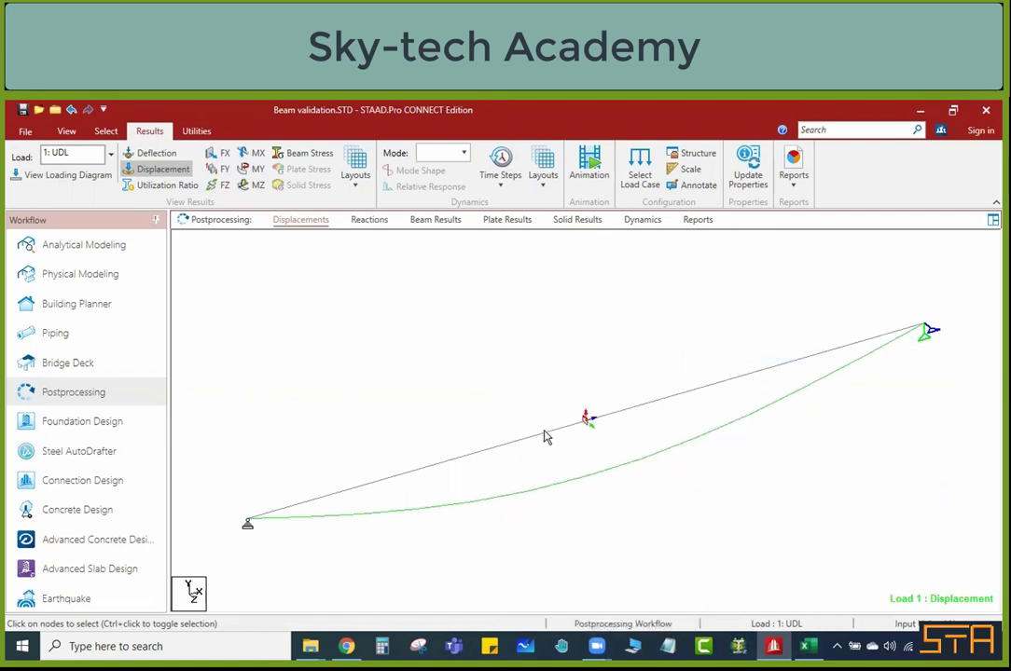
double_click(546, 438)
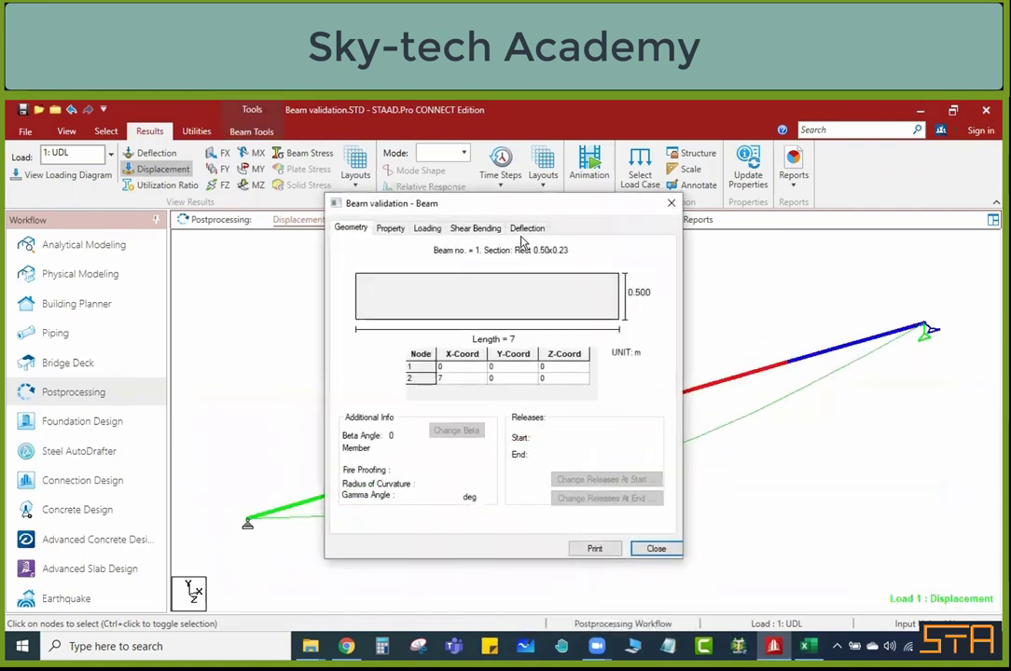
click(526, 230)
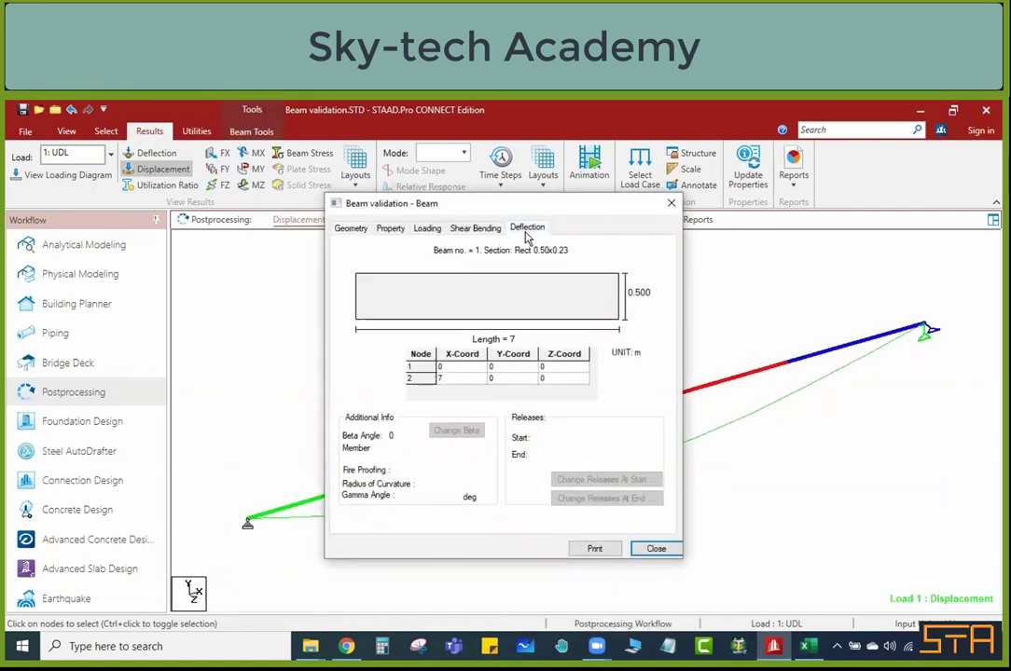